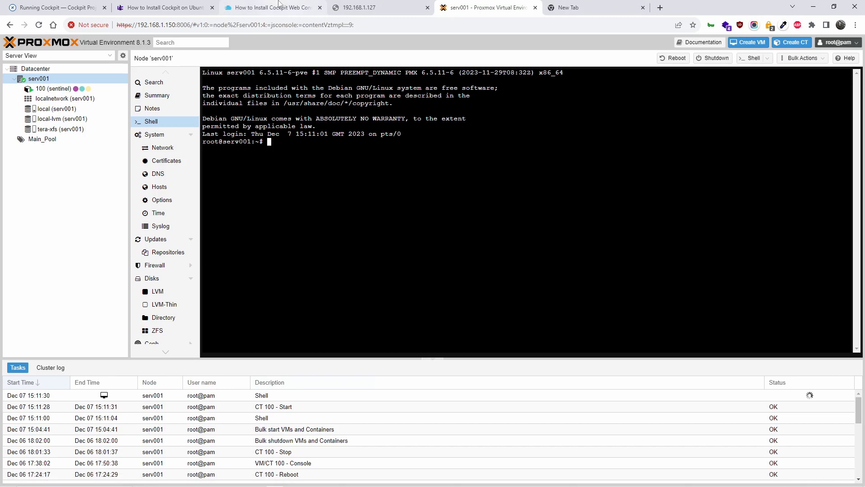
Glance at the Cockpit running instructions page, then select container 100 (sentinel) in Proxmox.
click(90, 4)
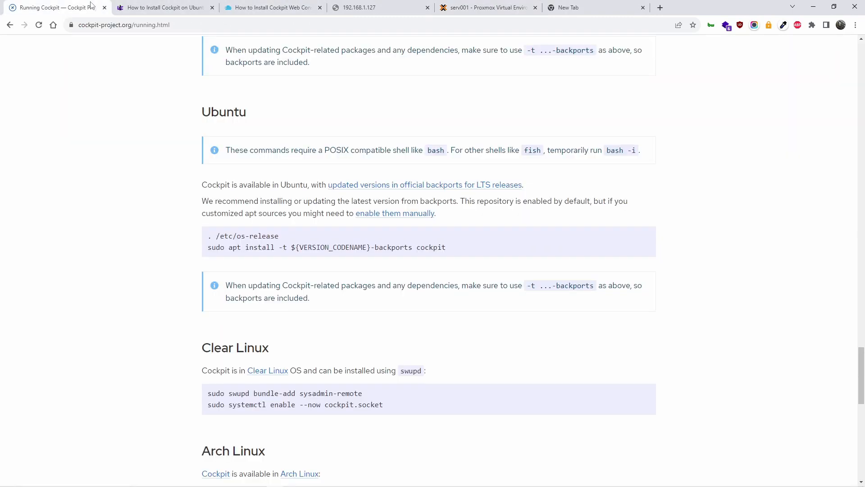
scroll(408, 278, up, 20)
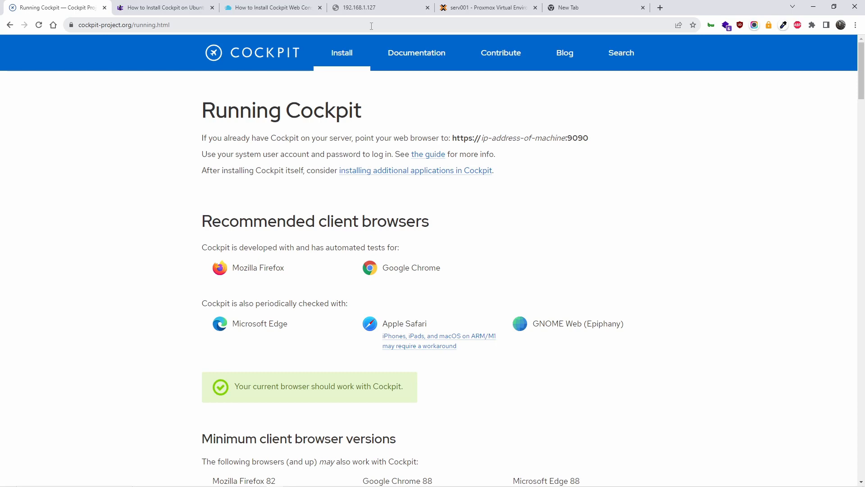
click(485, 4)
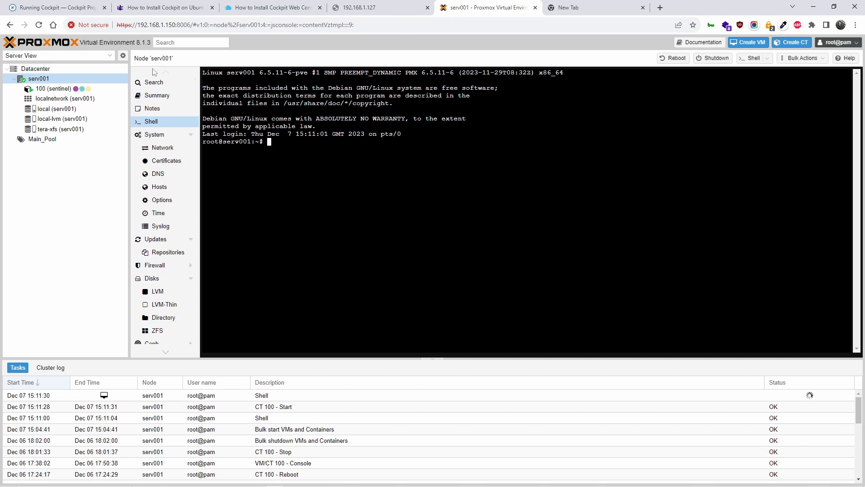
click(54, 89)
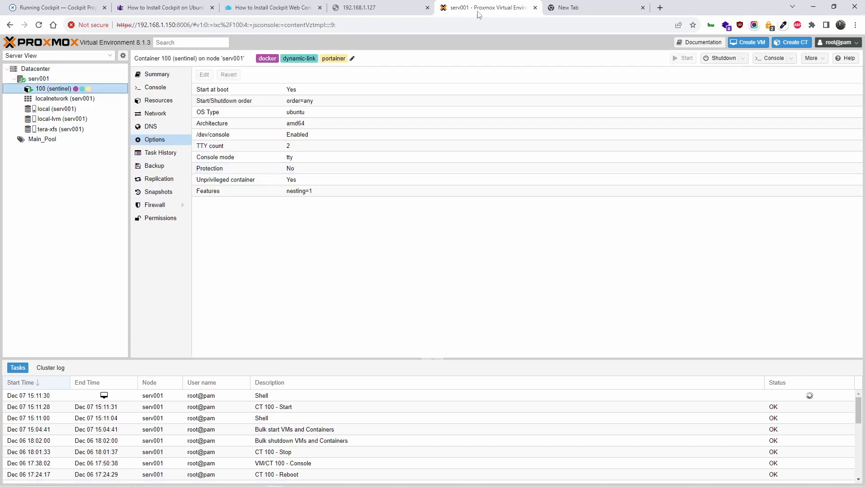
Check the Cockpit installation article and retry loading 192.168.1.127:9000.
click(279, 4)
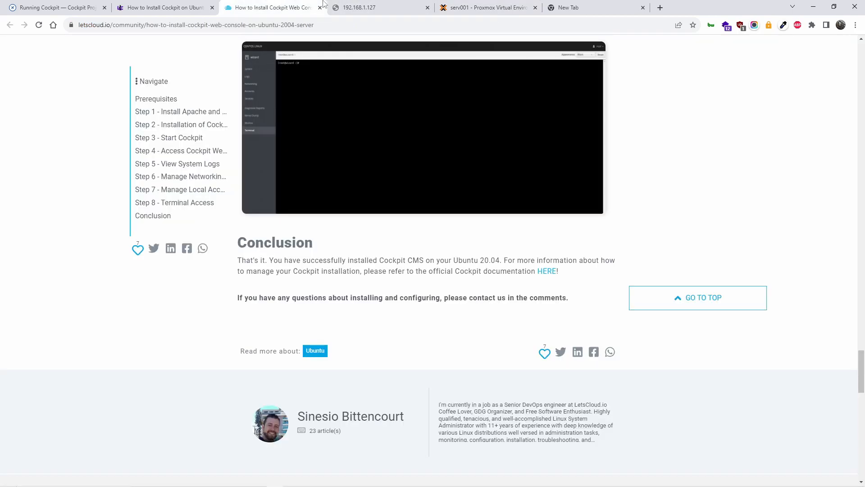
click(354, 5)
click(253, 21)
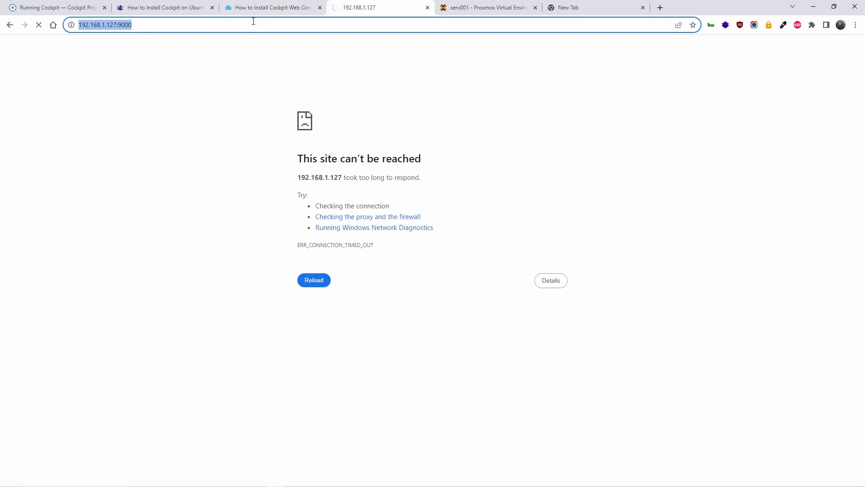
key(Return)
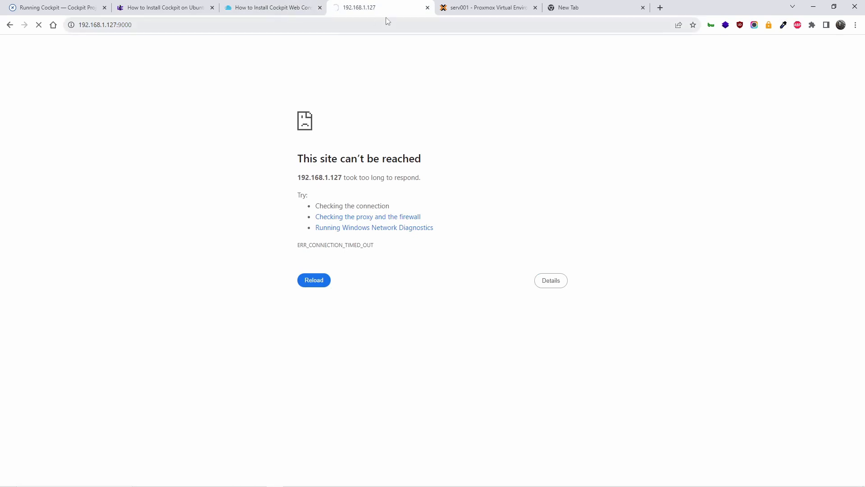
Open the sentinel container's console and log in as root.
click(487, 7)
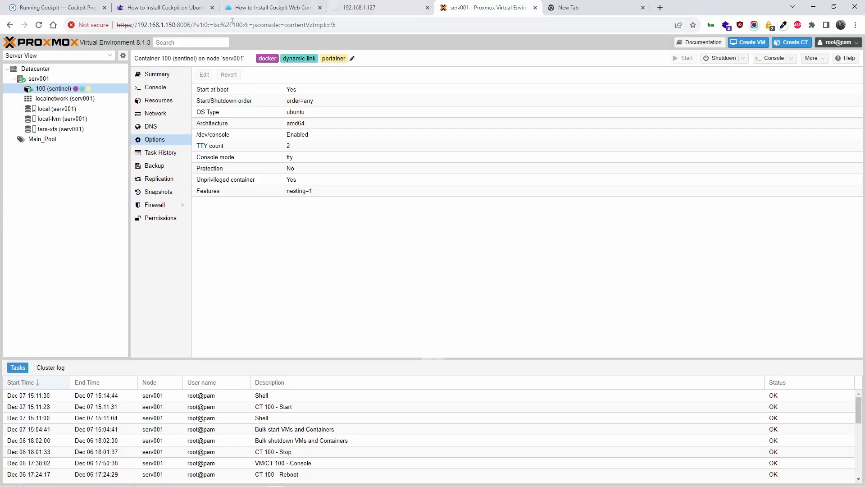
click(156, 87)
text(root)
key(Return)
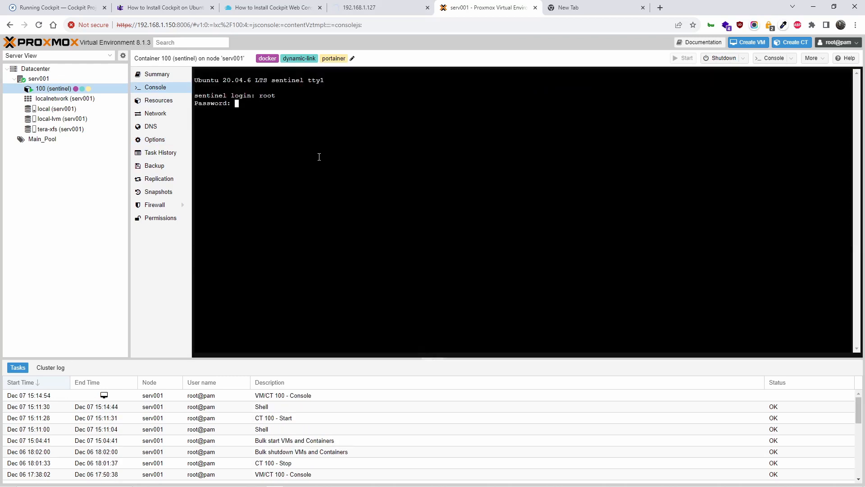
key(Return)
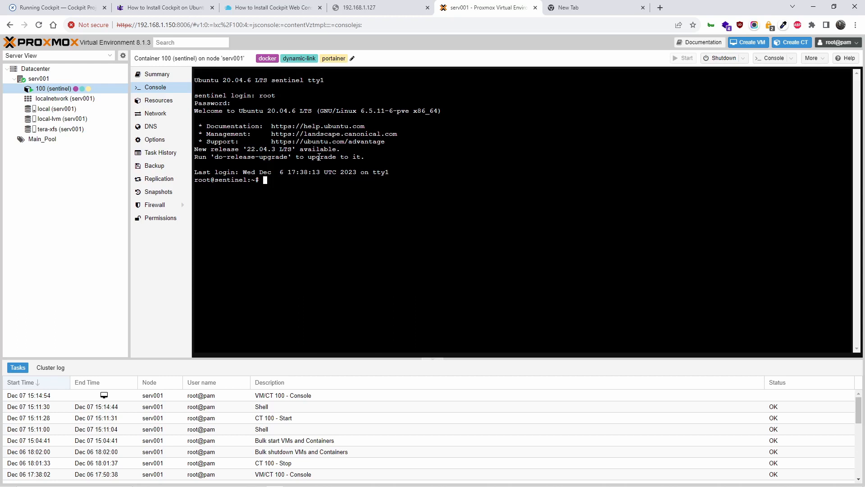
Run ifconfig and scroll up to the eth0 entry at 192.168.1.134.
text(ifconfig)
key(Return)
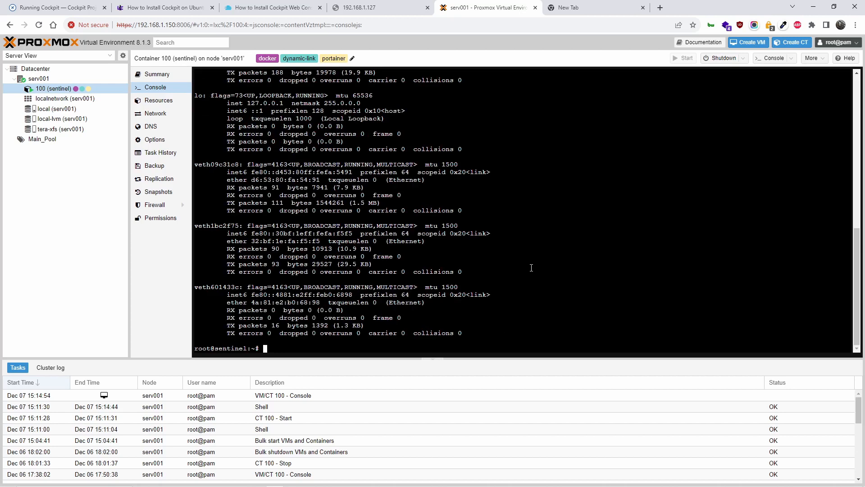
scroll(532, 267, up, 4)
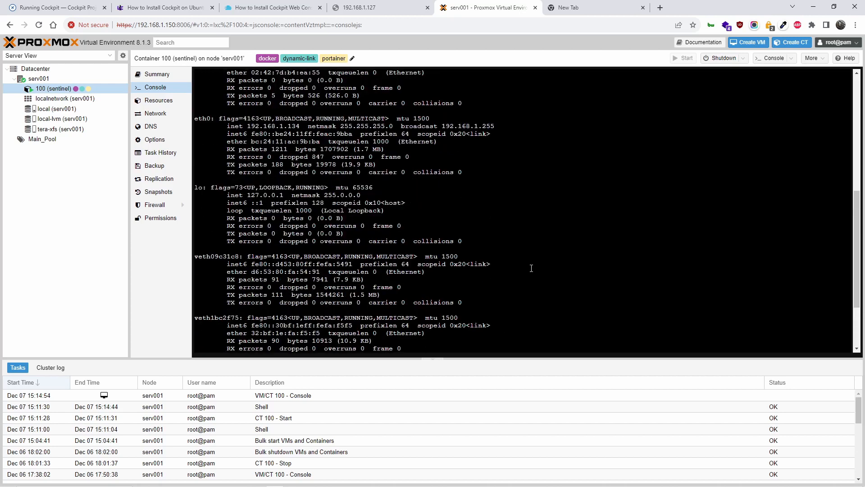
Change the address from 192.168.1.127 to 192.168.1.134 and open Portainer on port 9443.
click(379, 7)
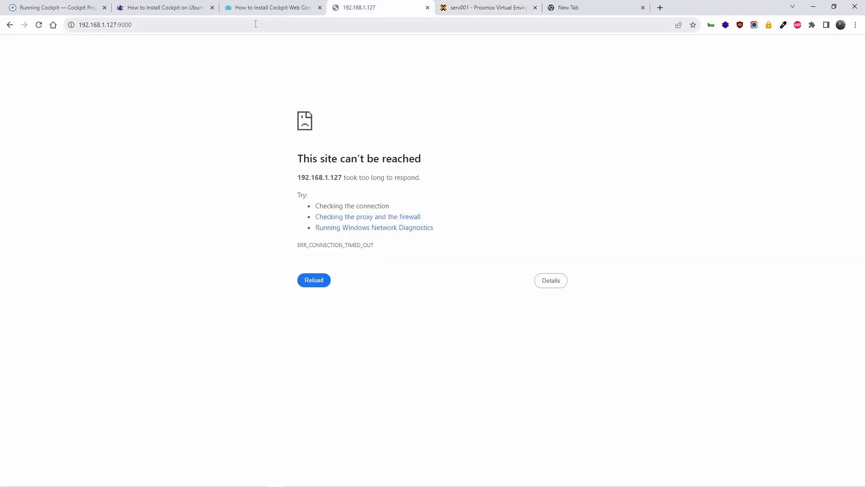
click(110, 25)
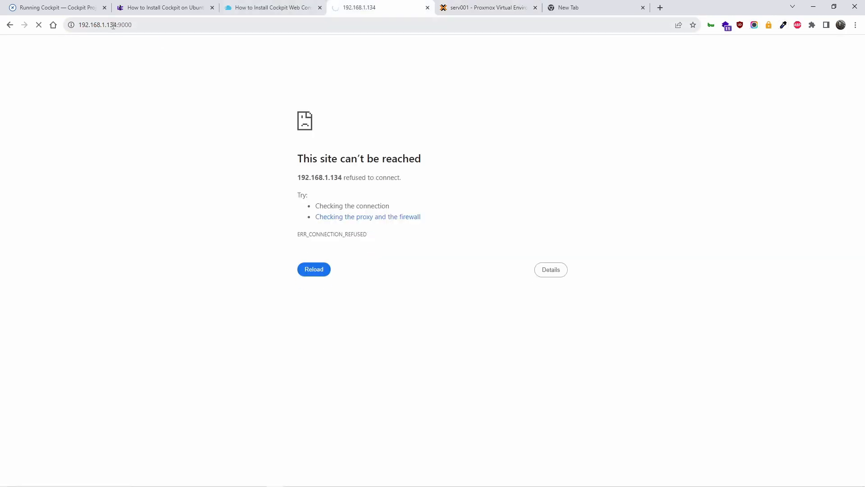
drag(119, 25, 220, 4)
key(BackSpace)
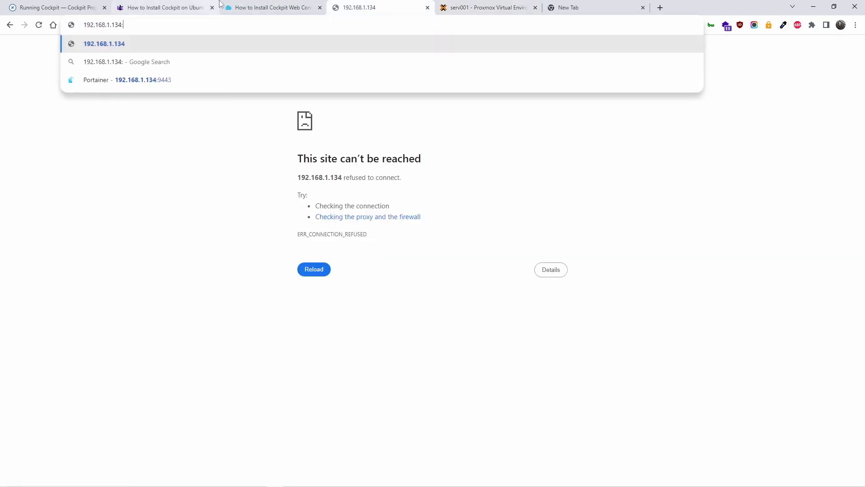
key(Down)
key(Down)
key(Up)
key(Up)
key(Down)
key(Down)
key(Return)
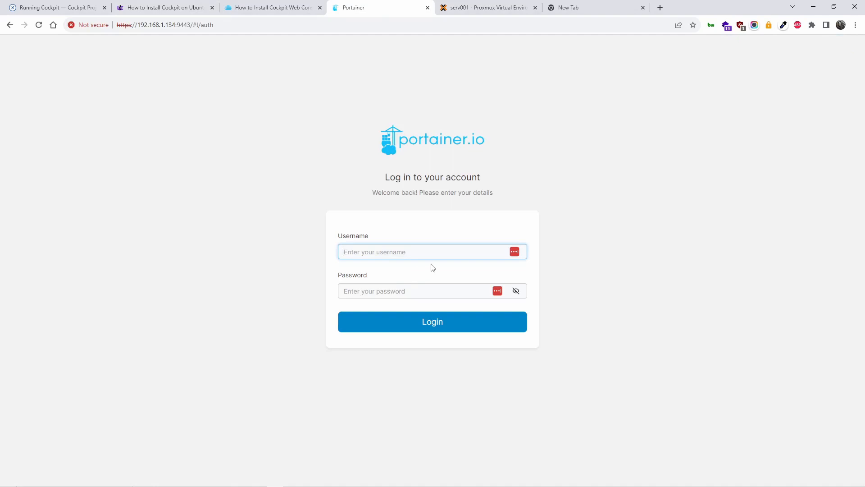
Sign in to Portainer as admin with the account password.
text(admin)
key(Tab)
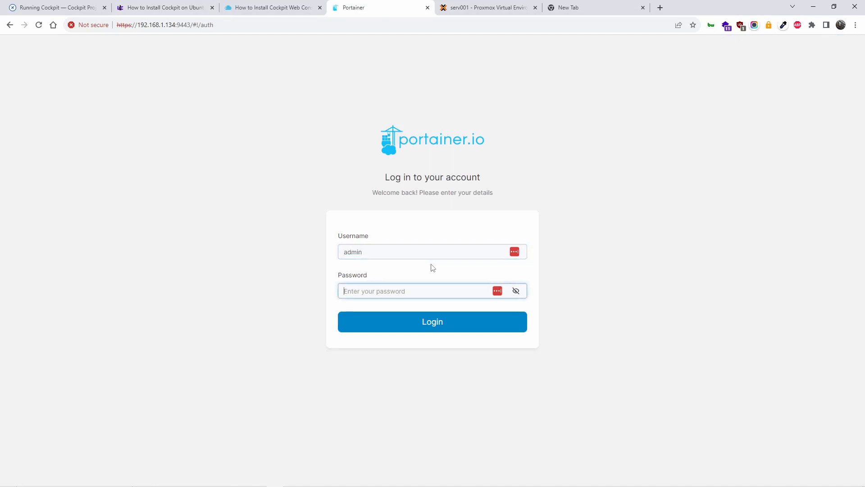
text(•••••••••)
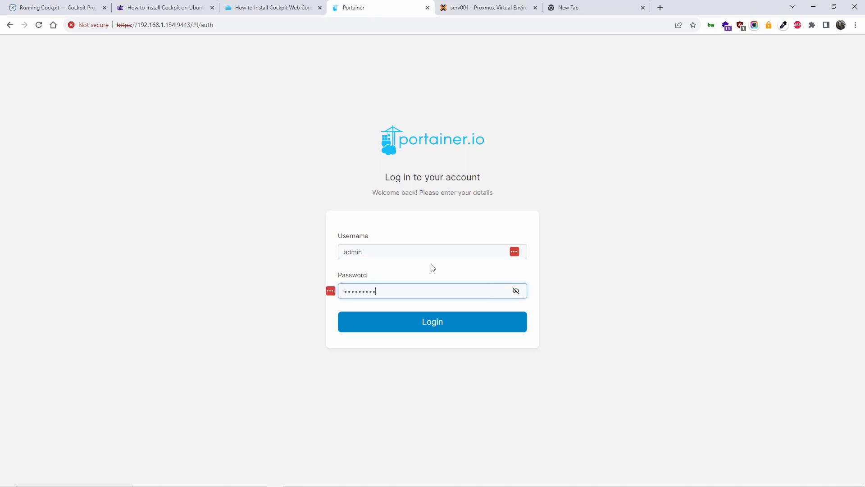
text(•••)
key(Return)
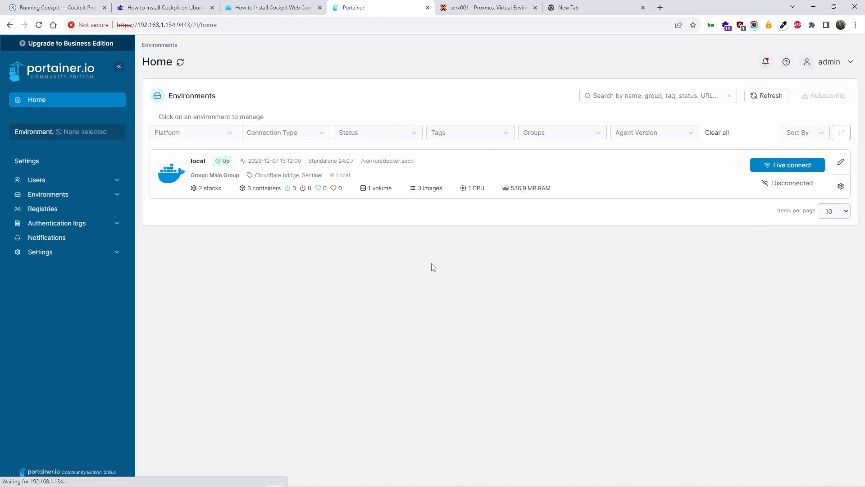
View the three running containers in the local environment, then return to the sentinel console.
click(624, 187)
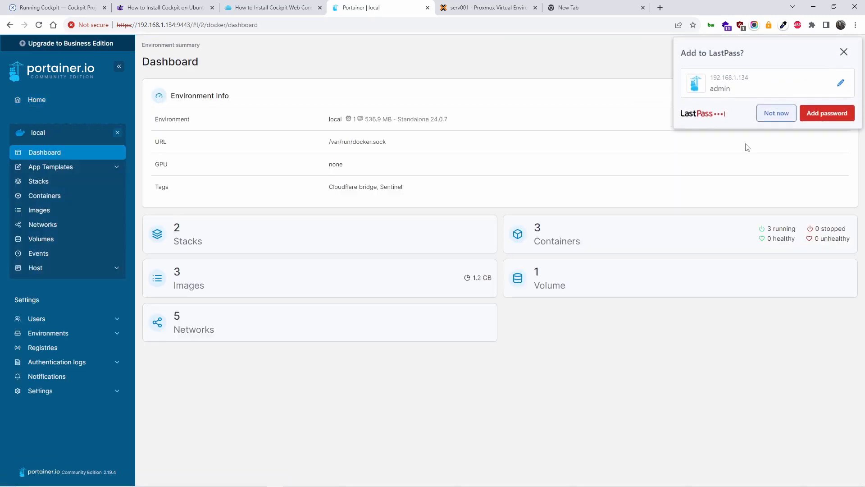
click(688, 233)
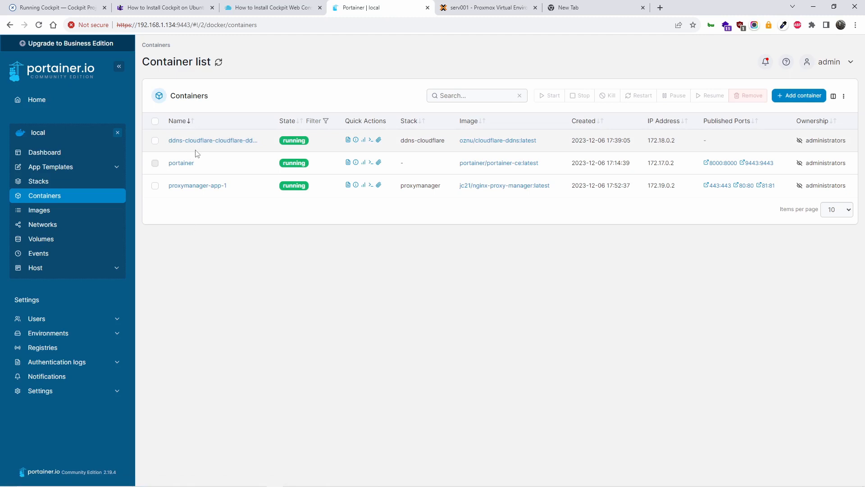
click(487, 8)
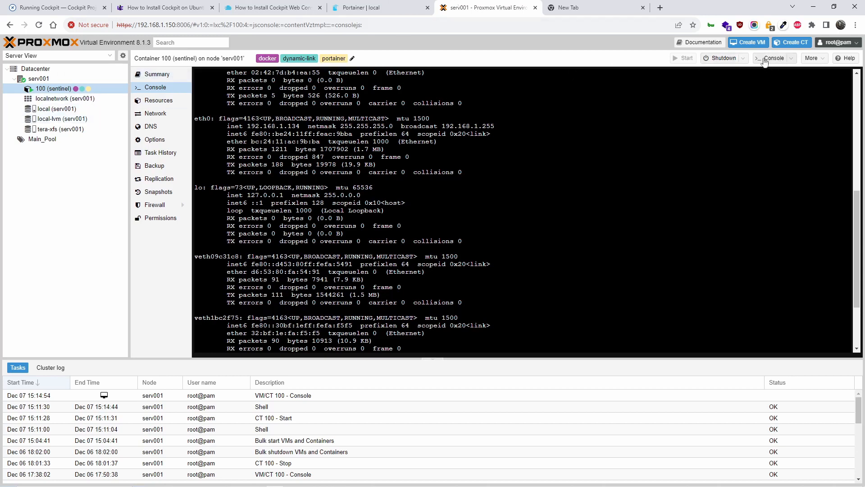
Start a new container 101 with hostname mastercp, pool Main_Pool and a root password.
click(784, 43)
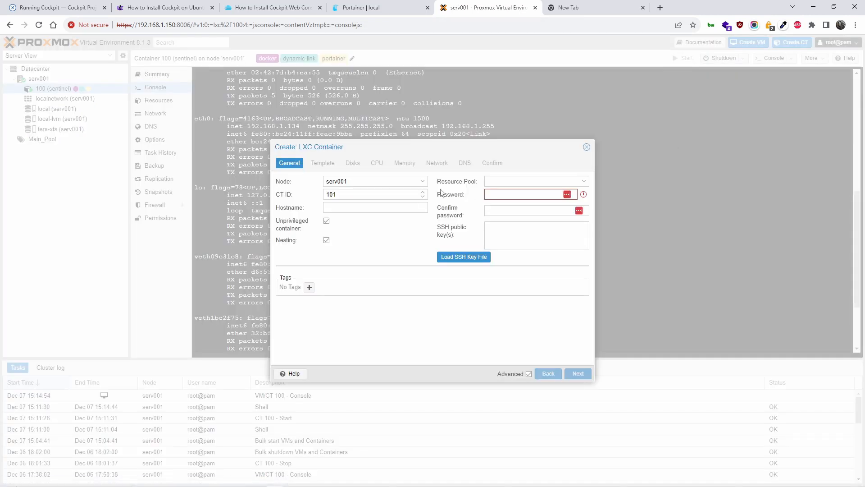
click(367, 208)
text(mastercp)
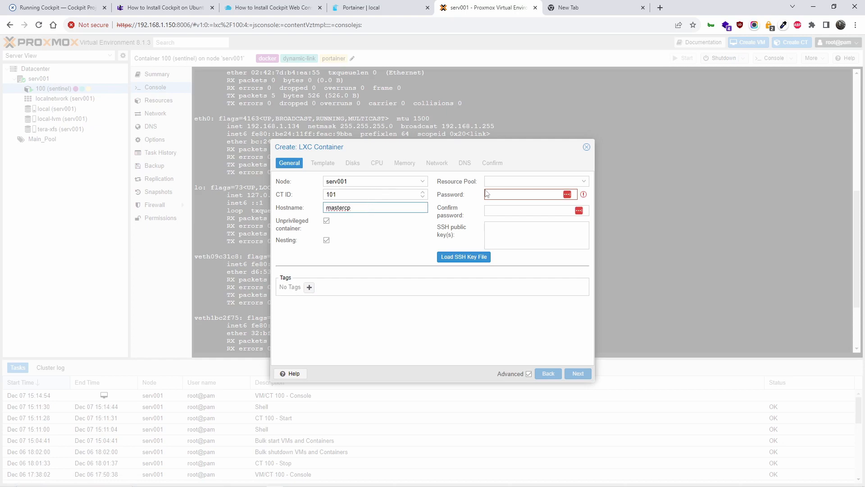
click(520, 180)
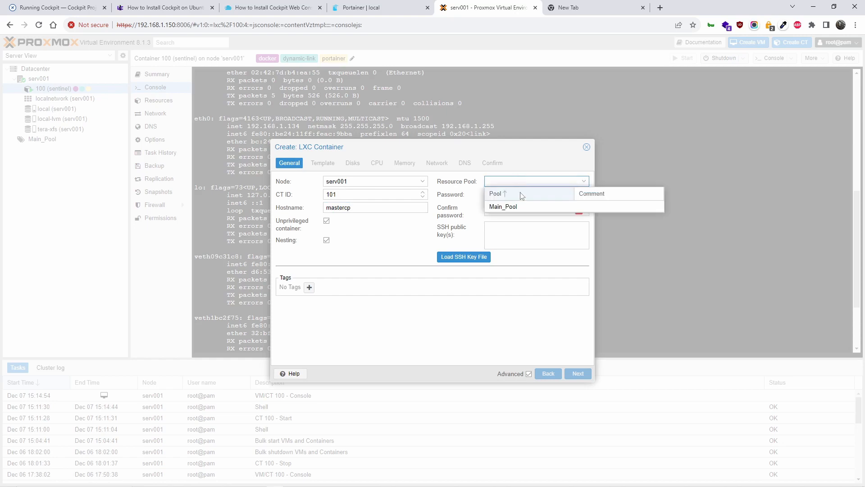
click(522, 205)
click(524, 195)
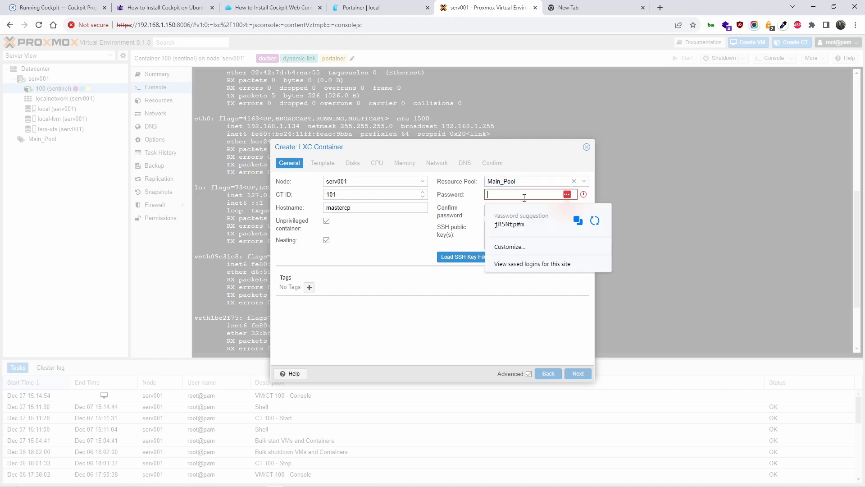
text(•••••••••)
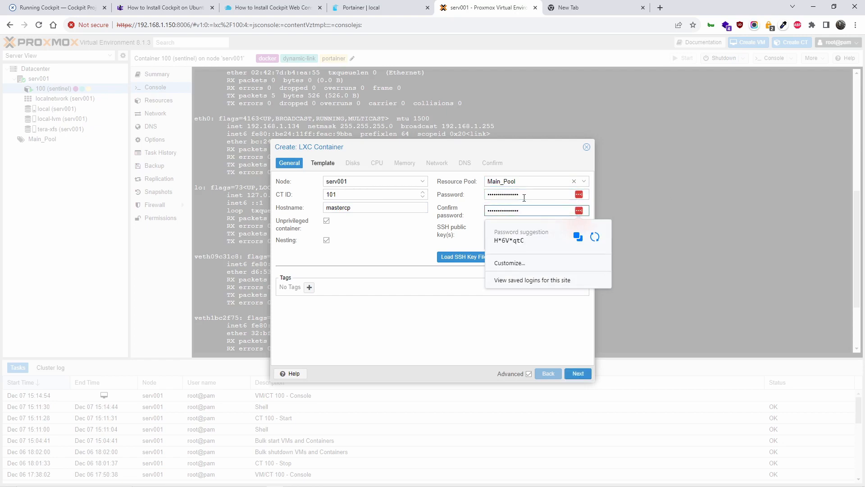
drag(536, 146, 501, 131)
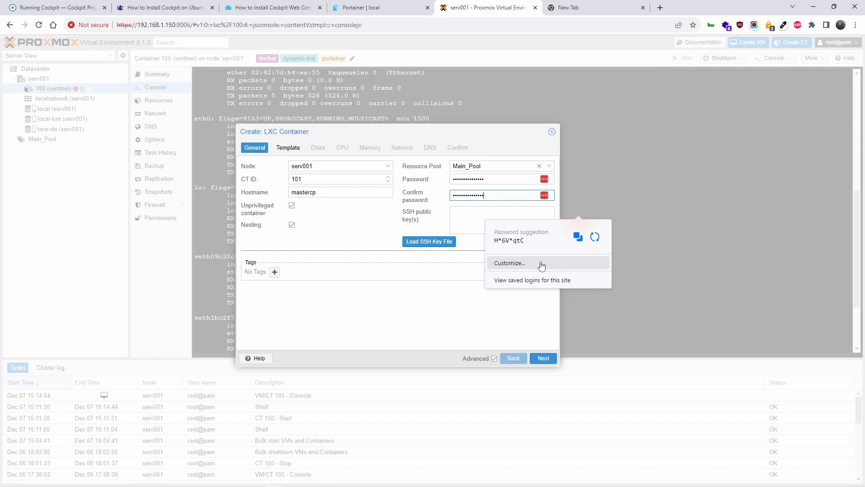
Move to the Template step and look for templates, finding tera-xfs storage empty.
click(543, 358)
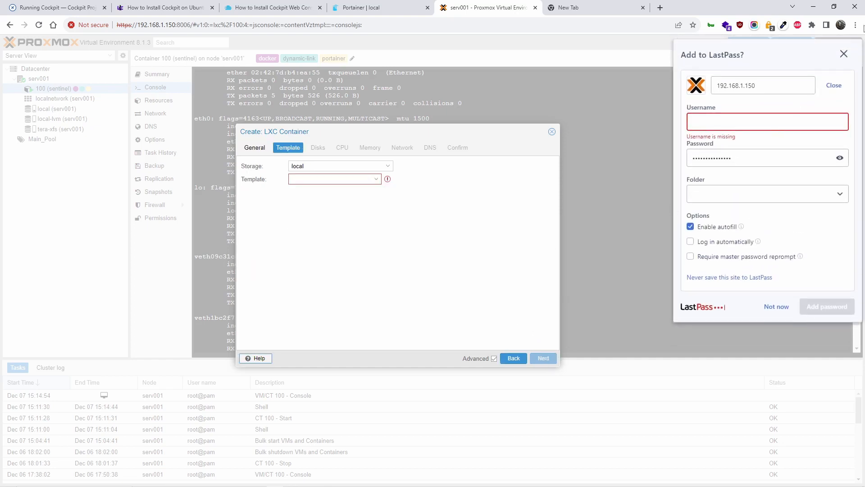
click(843, 53)
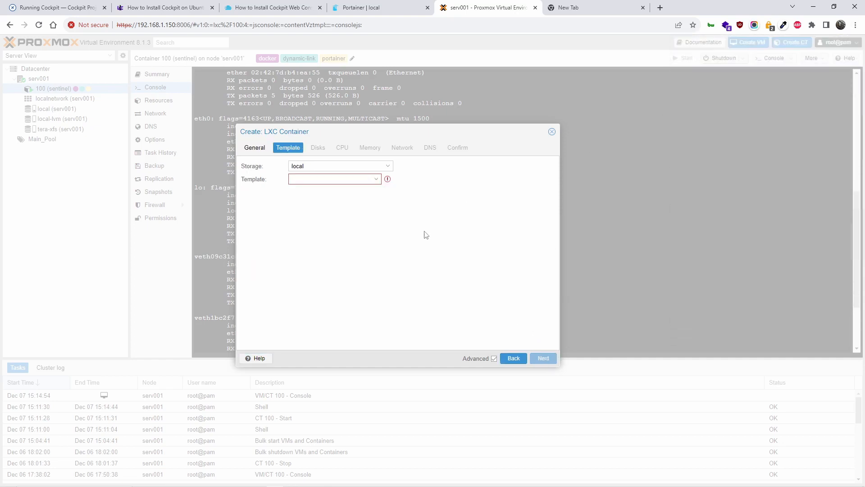
click(376, 182)
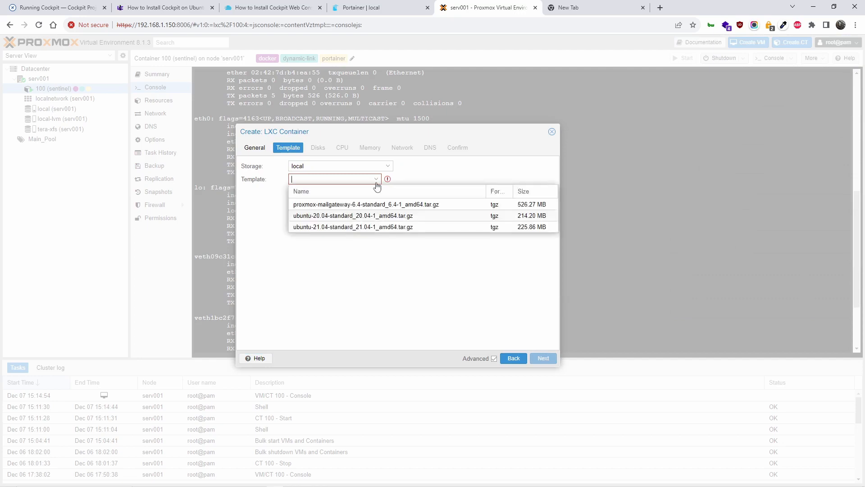
click(372, 216)
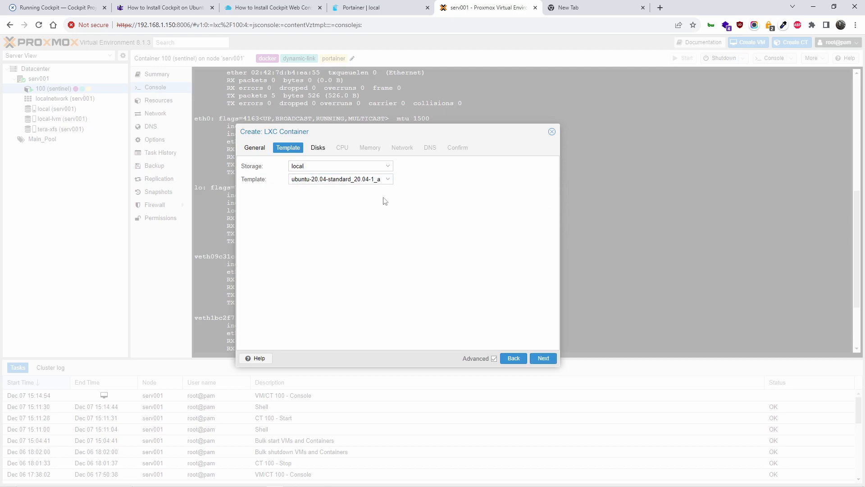
click(387, 168)
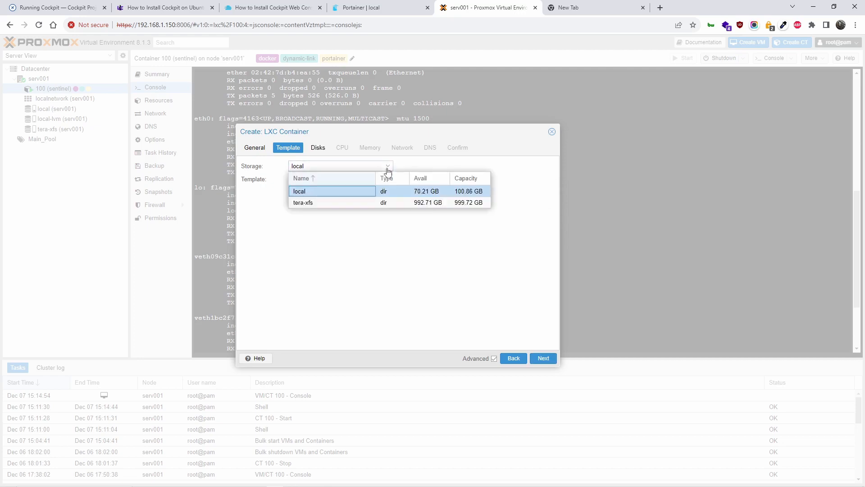
click(338, 205)
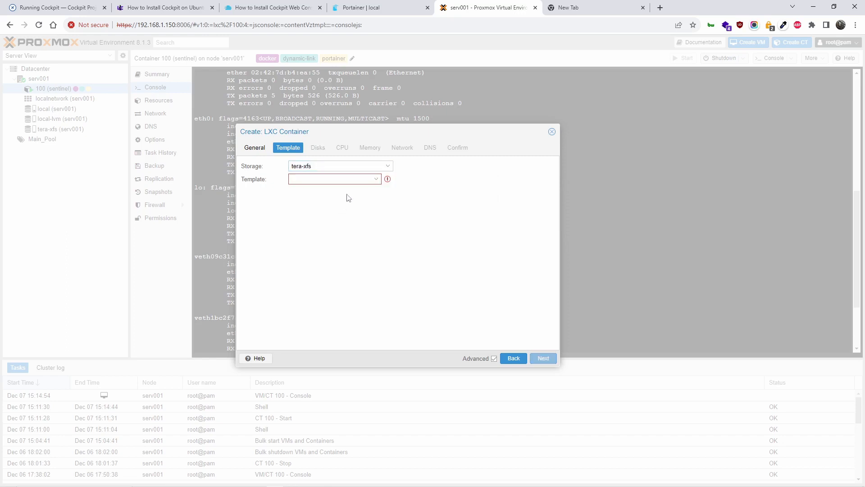
click(359, 184)
click(348, 240)
Pick ubuntu-20.04-standard from local storage and continue to the Disks step.
click(383, 167)
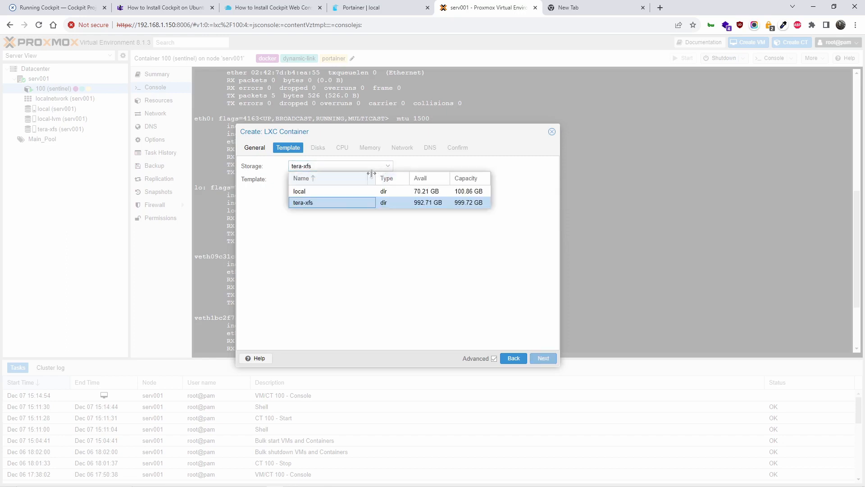
click(344, 187)
click(345, 179)
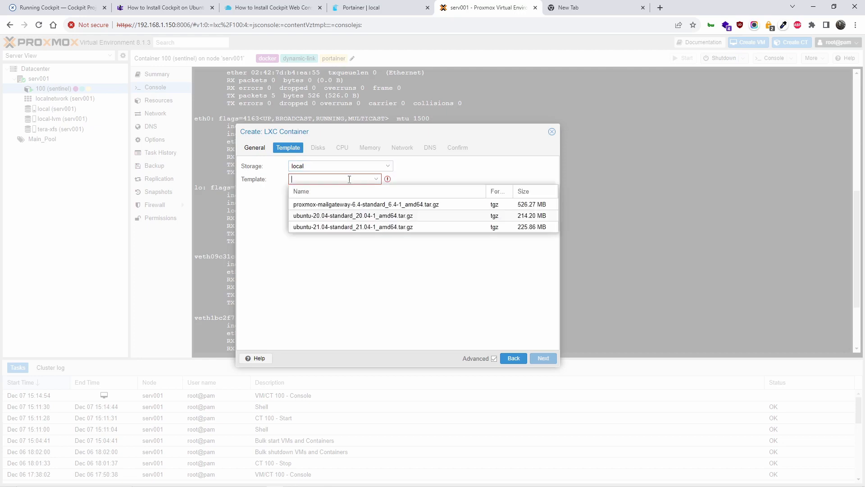
click(343, 215)
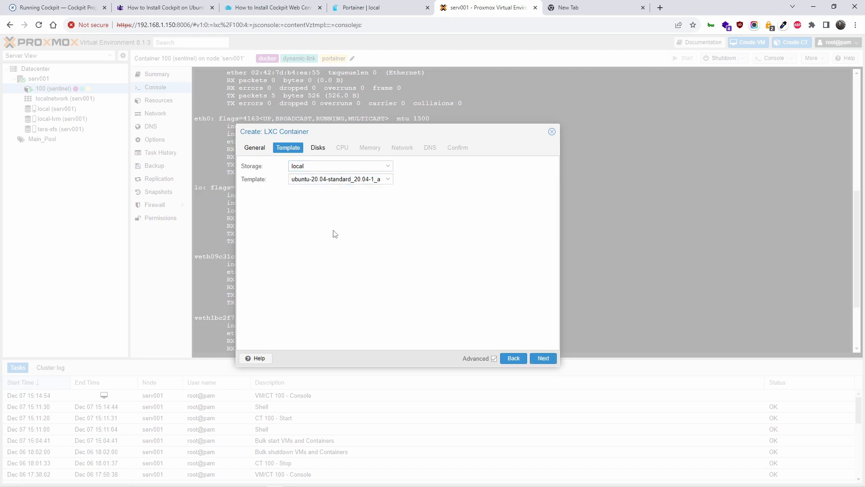
click(544, 359)
double_click(357, 178)
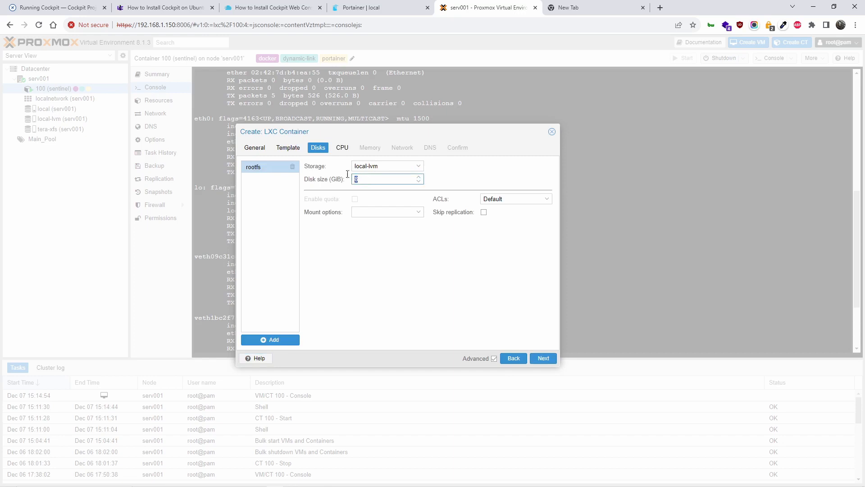
Set the disk size to 10 GiB and the CPU to 2 cores.
text(10)
click(376, 277)
click(543, 358)
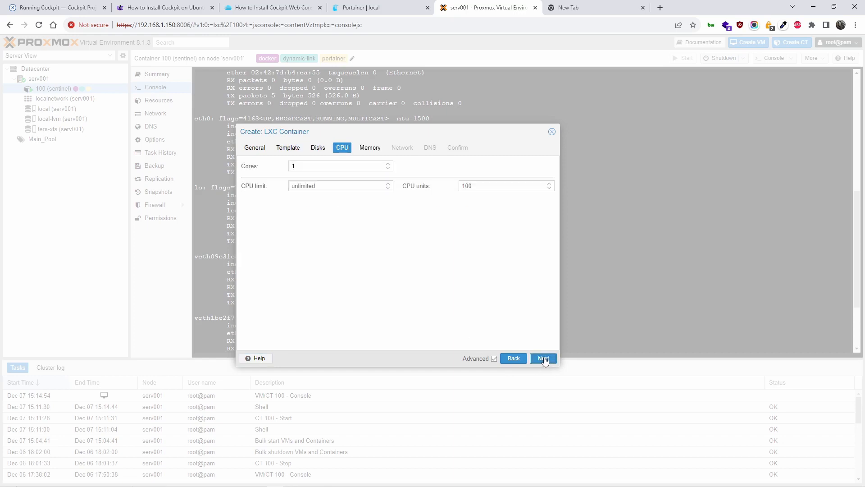
click(387, 164)
click(443, 249)
click(554, 358)
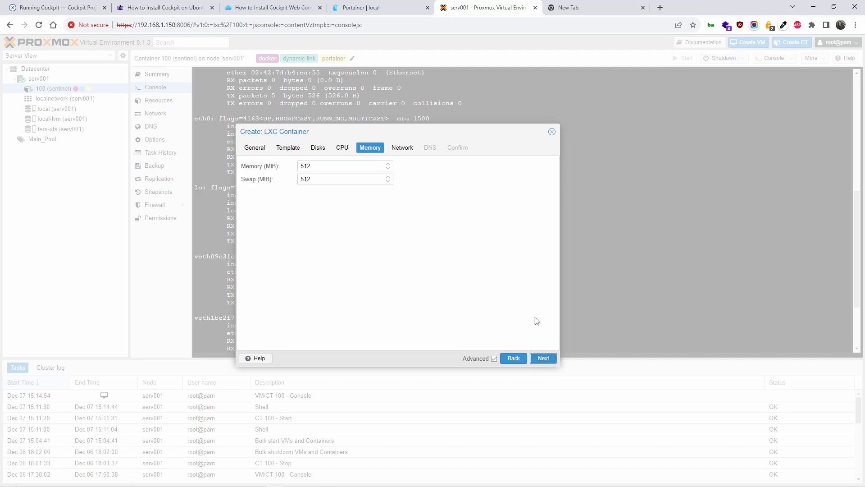
Set memory and swap to 1024 MiB each and continue to Network.
drag(315, 166, 274, 166)
text(1024)
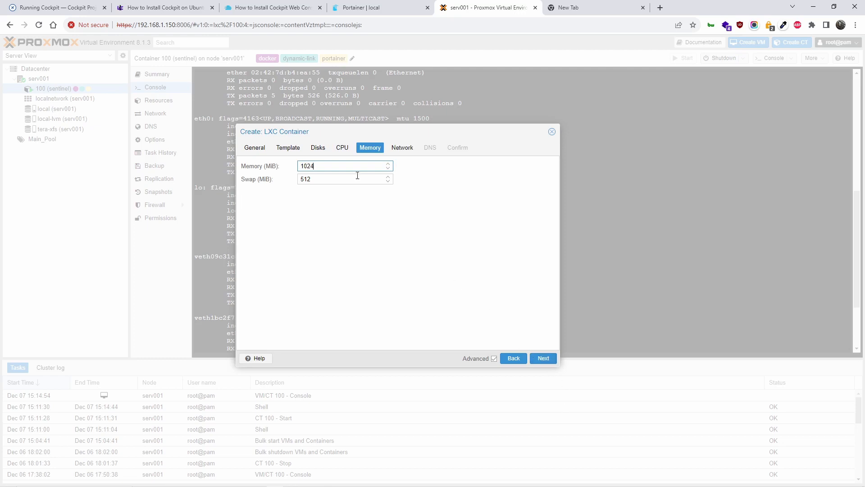
drag(347, 175, 273, 198)
text(1024)
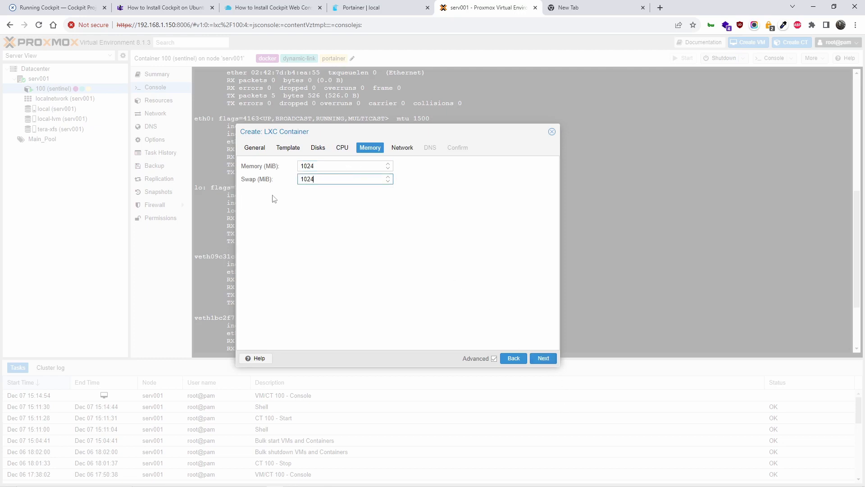
click(544, 359)
click(544, 359)
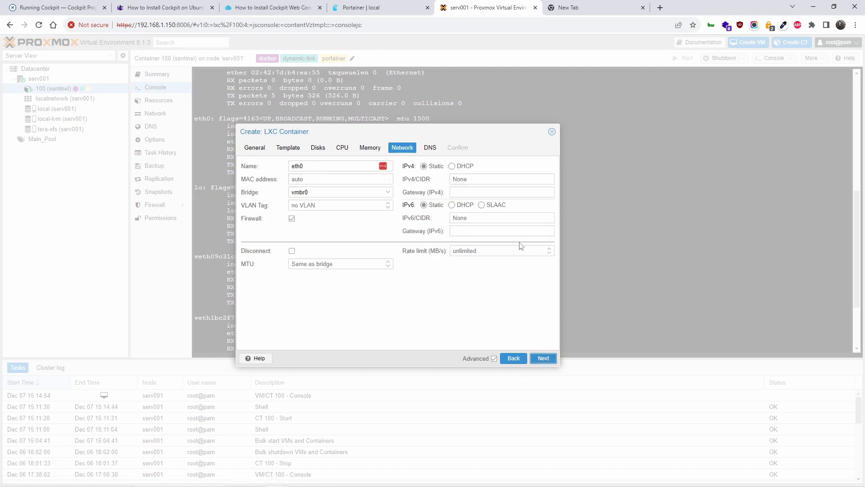
Use DHCP for both IPv4 and IPv6, keep DNS defaults, and reach the Confirm summary.
click(452, 167)
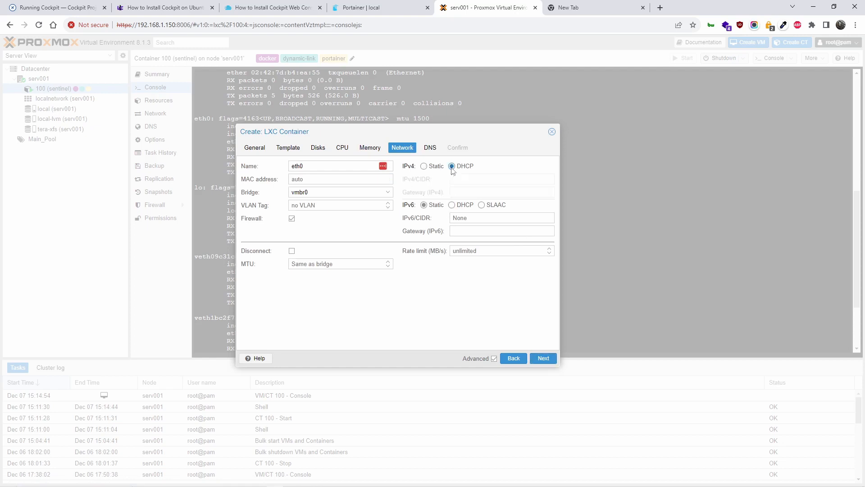
click(452, 206)
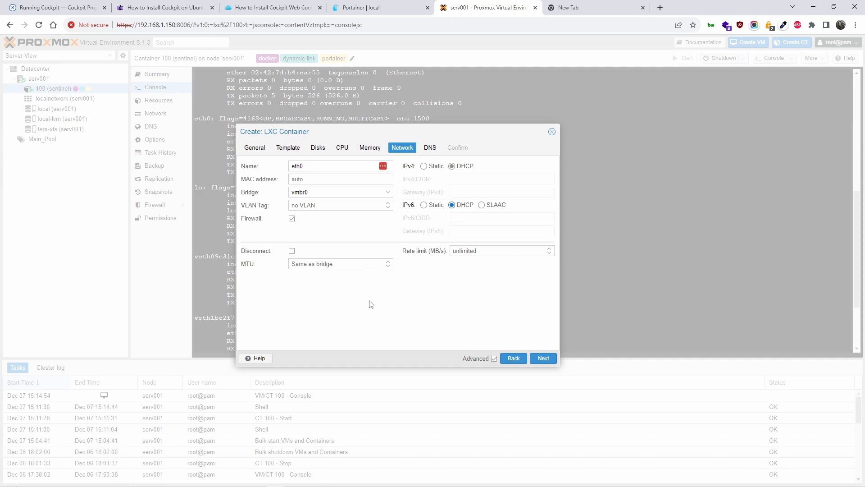
click(544, 359)
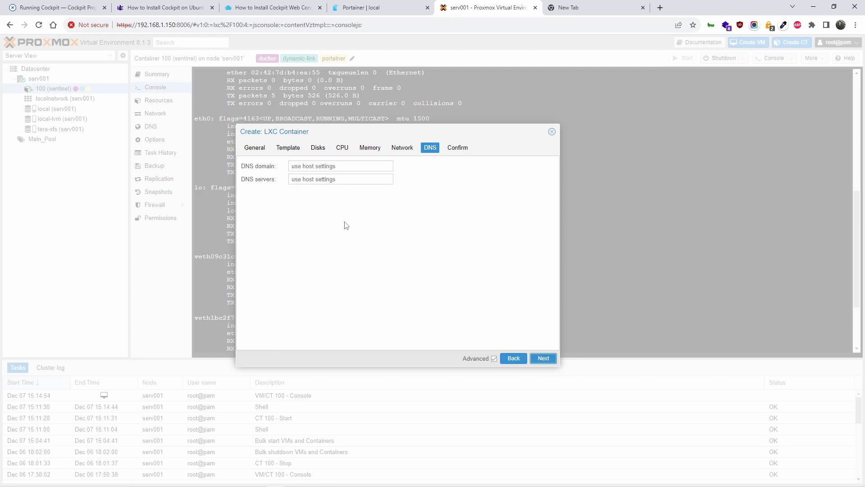
click(544, 360)
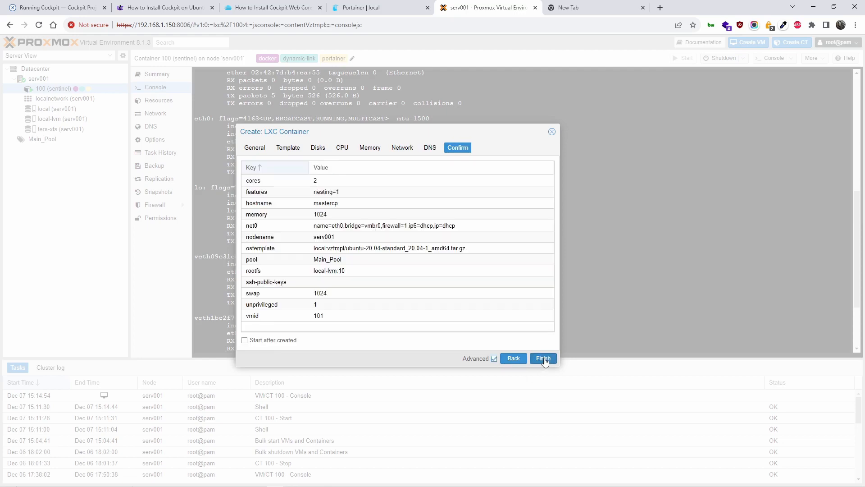
Create CT 101 with start-after-creation enabled, then open 101 (mastercp) from the tree.
click(251, 343)
click(544, 359)
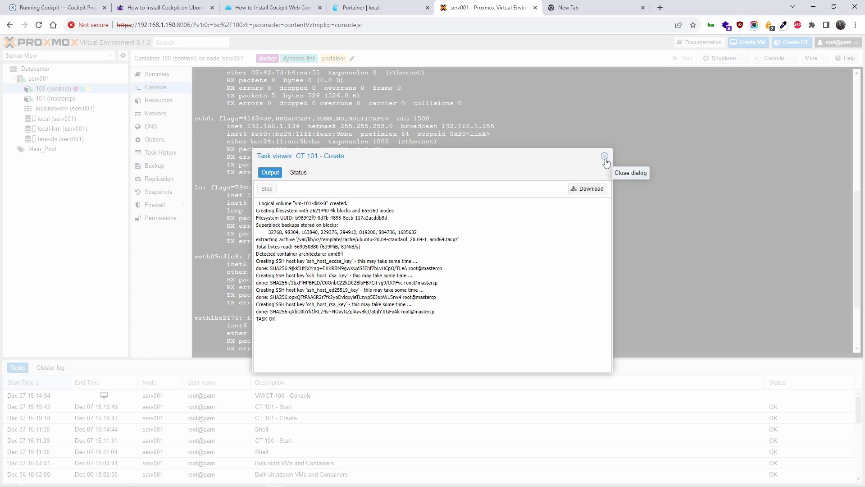
click(605, 157)
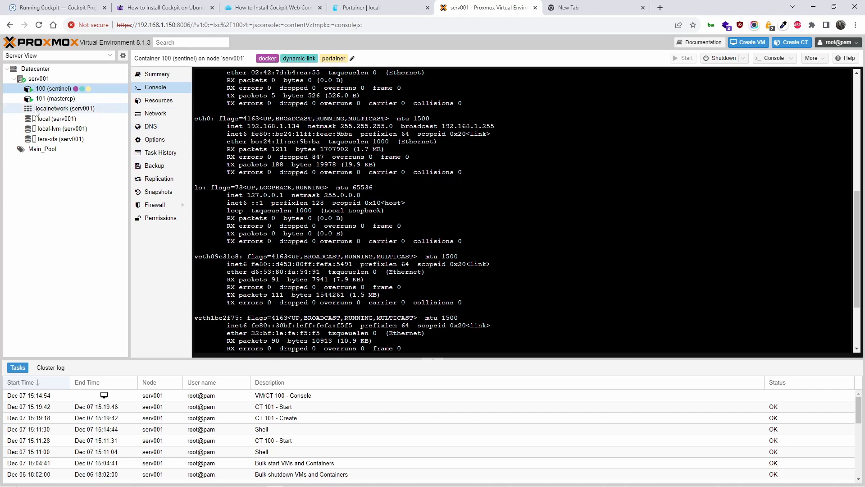
click(55, 99)
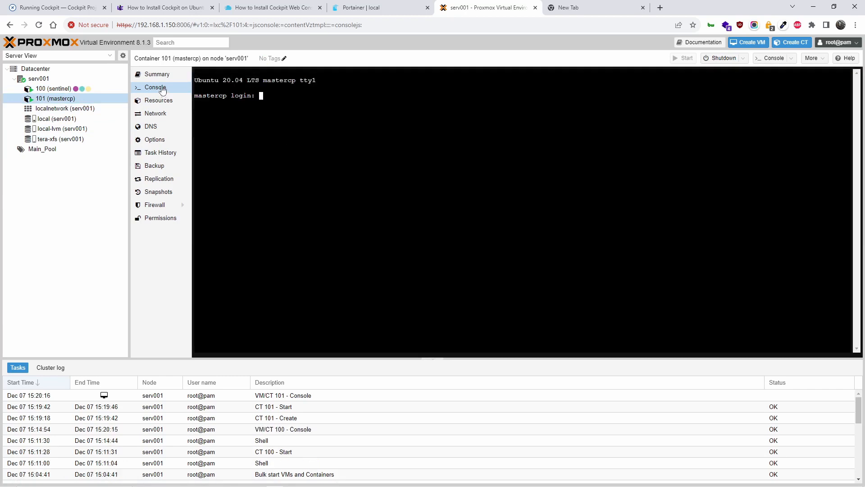
Review mastercp's resources and net0 interface, keeping IPv4 on DHCP, then view its DNS settings.
click(170, 105)
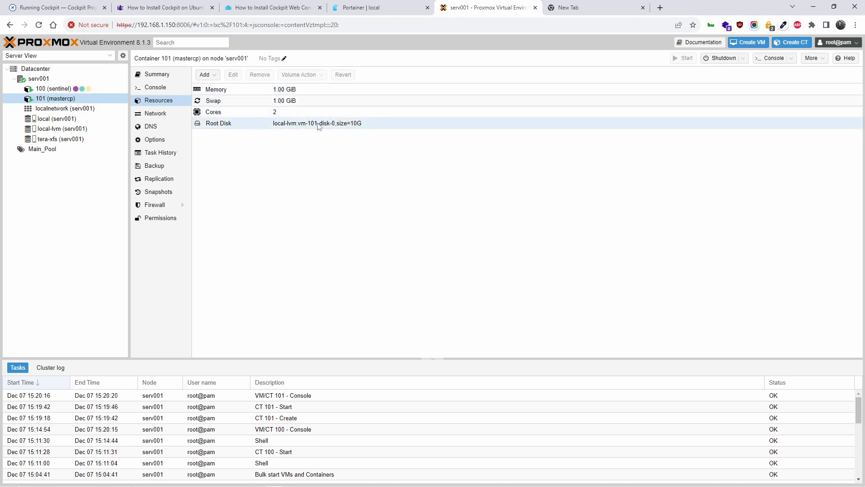
click(177, 114)
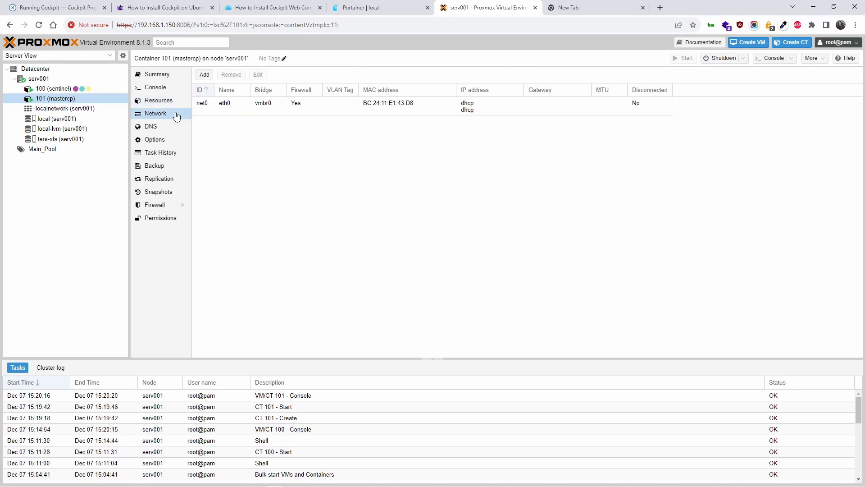
click(259, 107)
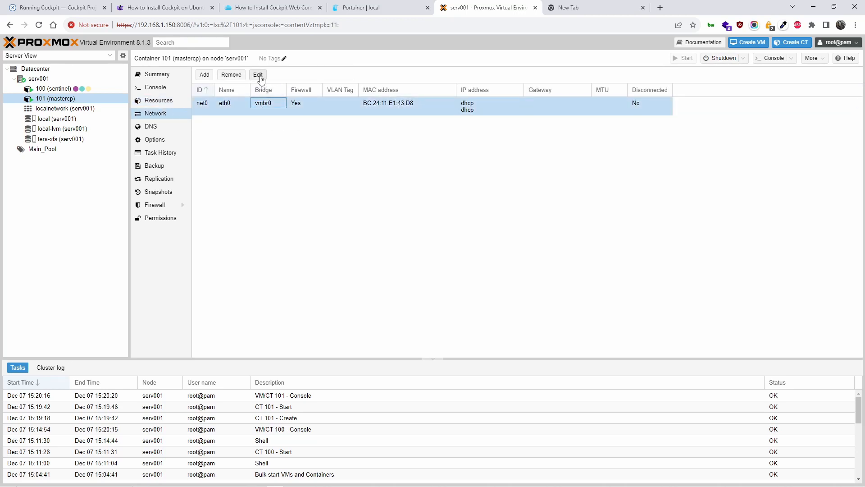
click(258, 75)
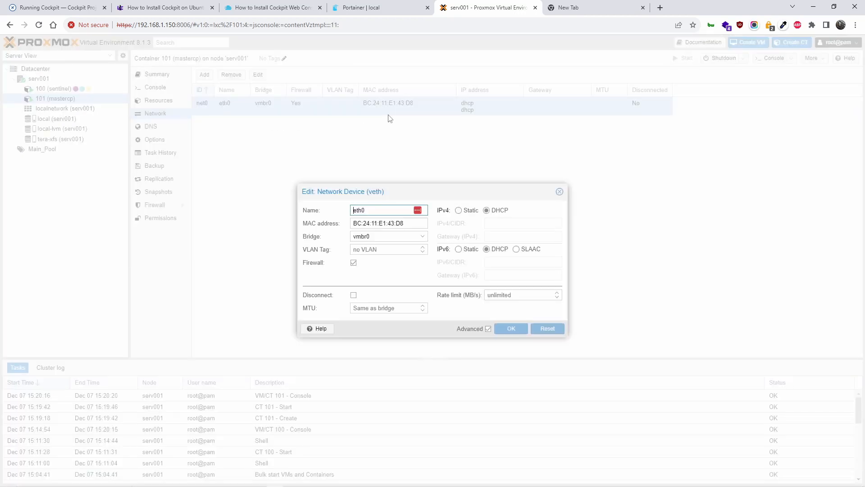
click(458, 210)
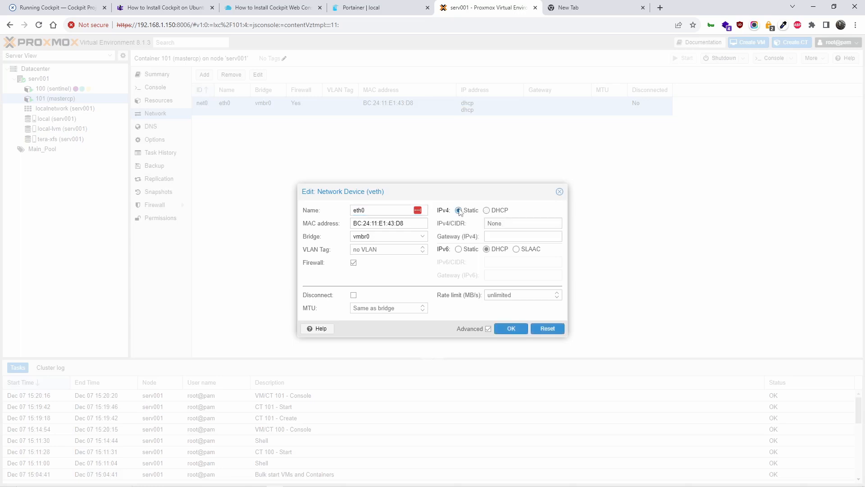
click(487, 210)
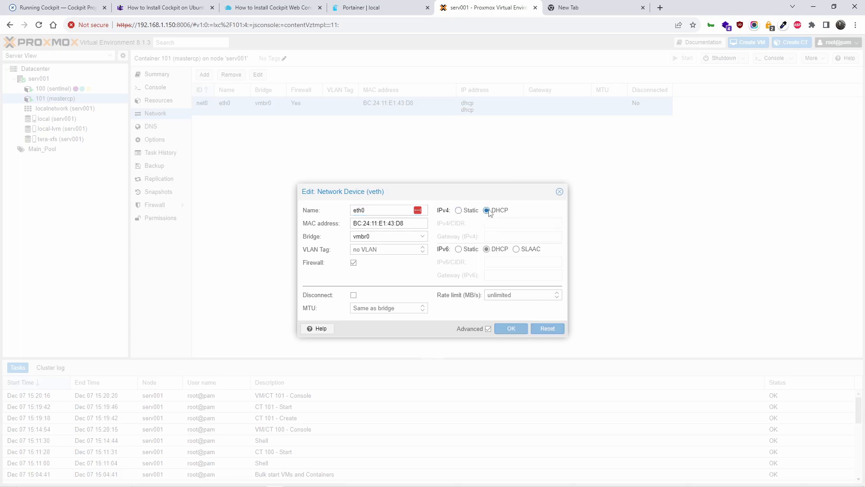
click(560, 192)
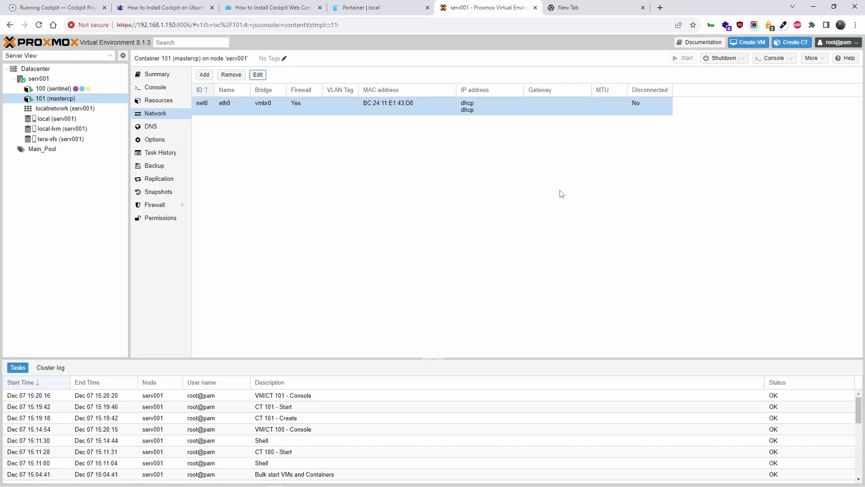
click(170, 131)
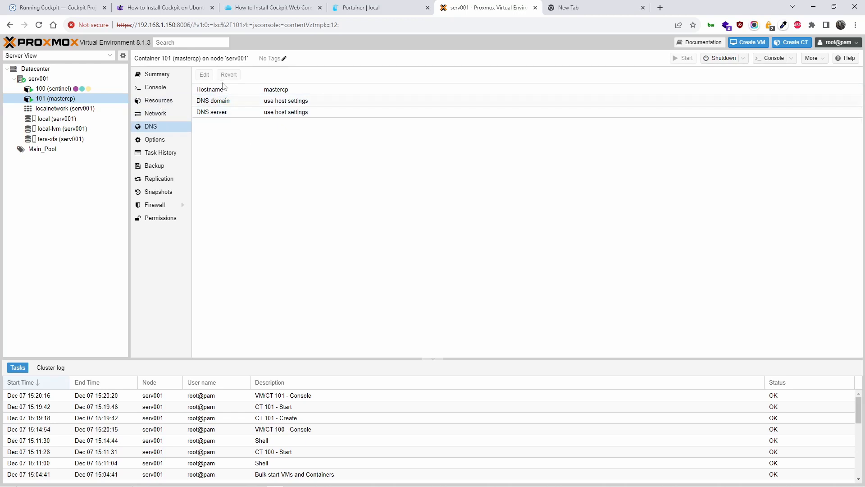
Inspect the DNS domain in the editor without changes, then open mastercp's console.
click(221, 102)
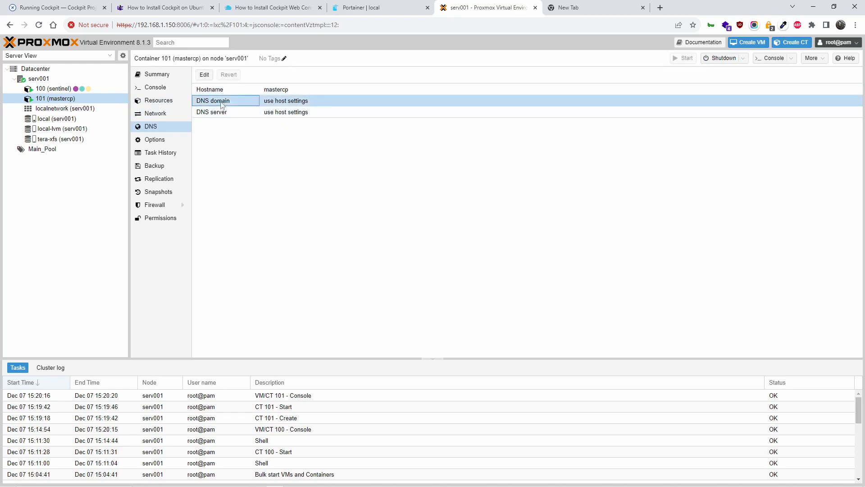
click(203, 76)
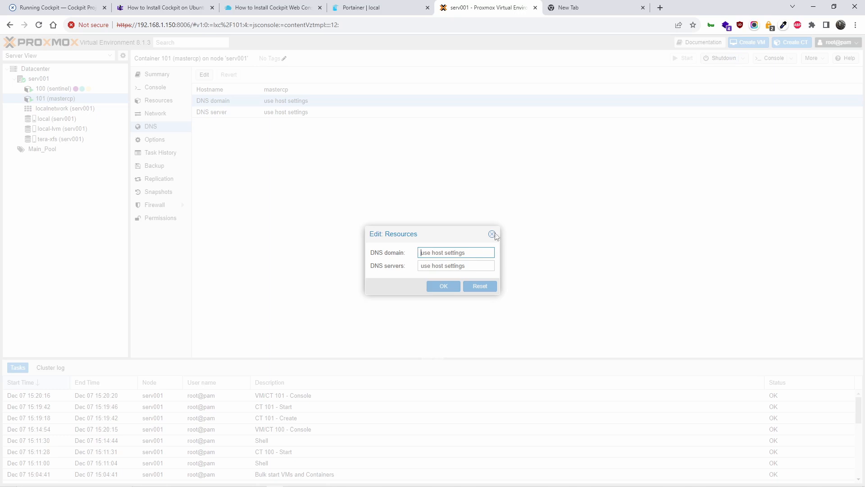
click(492, 234)
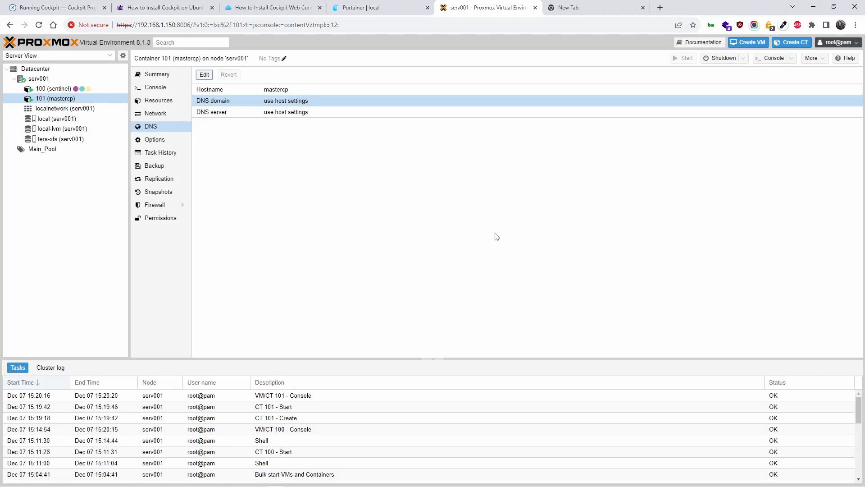
click(166, 89)
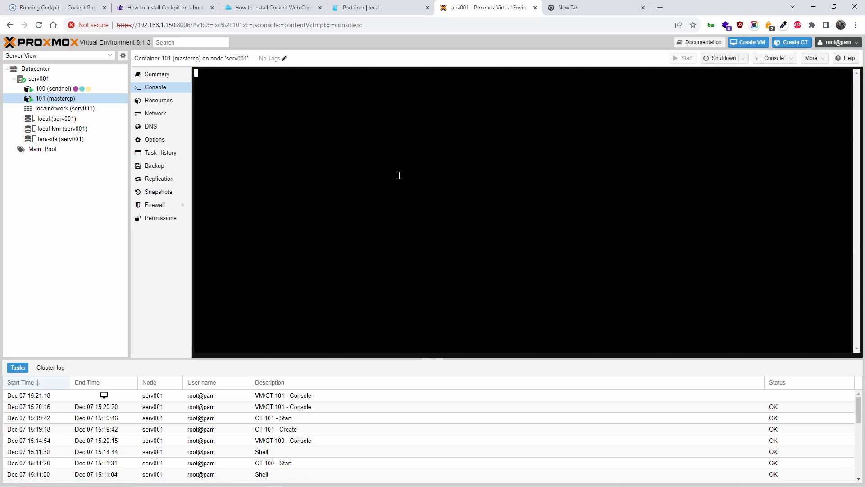
Log in as root on the CT 101 mastercp console, then return to the linuxcapable Cockpit article.
click(169, 78)
click(164, 88)
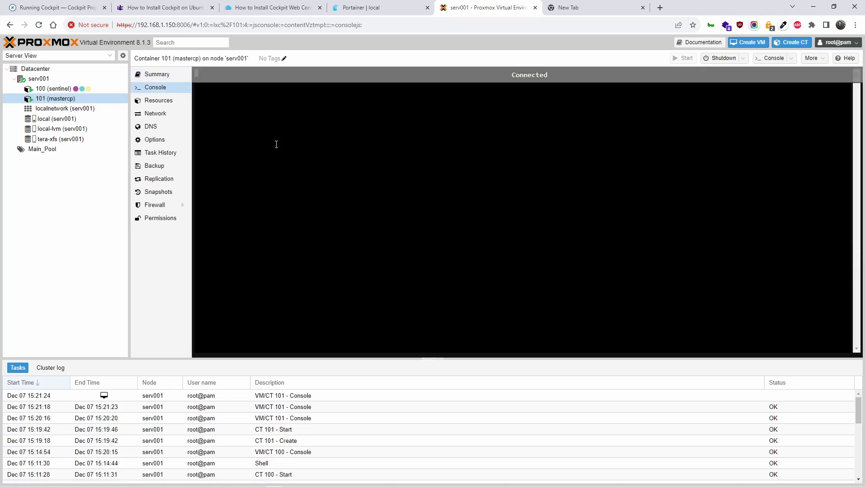
key(Return)
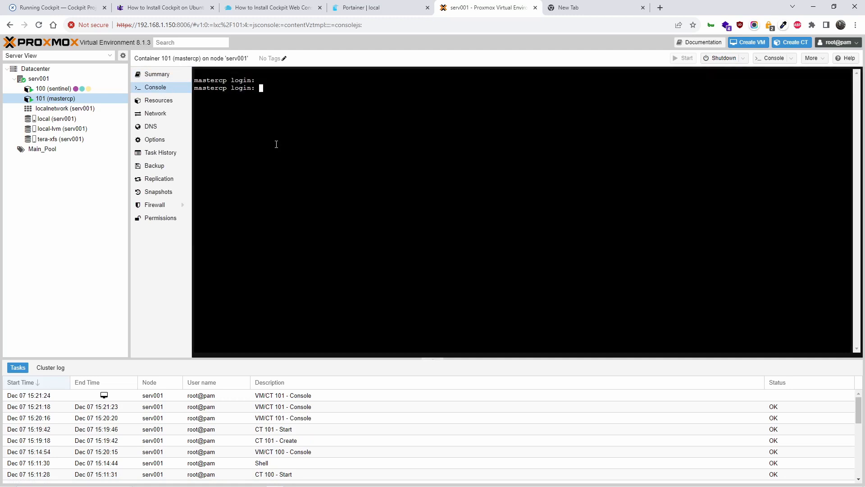
text(root#)
key(BackSpace)
key(Return)
key(Return)
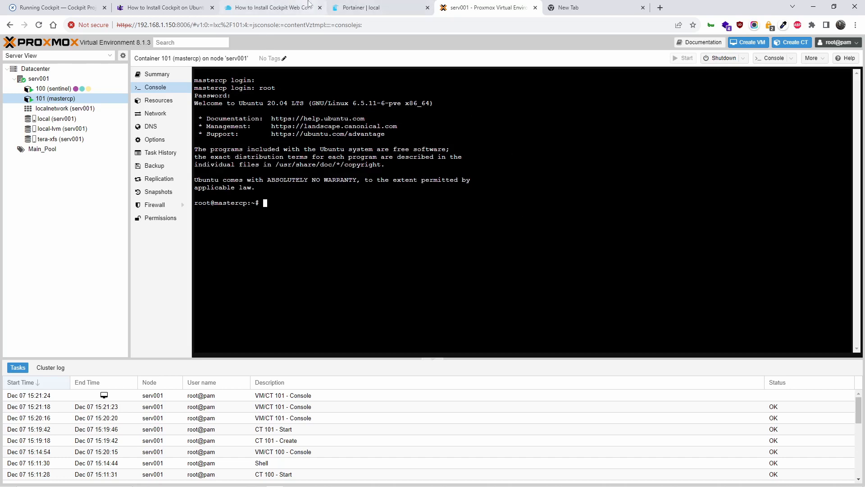
click(178, 5)
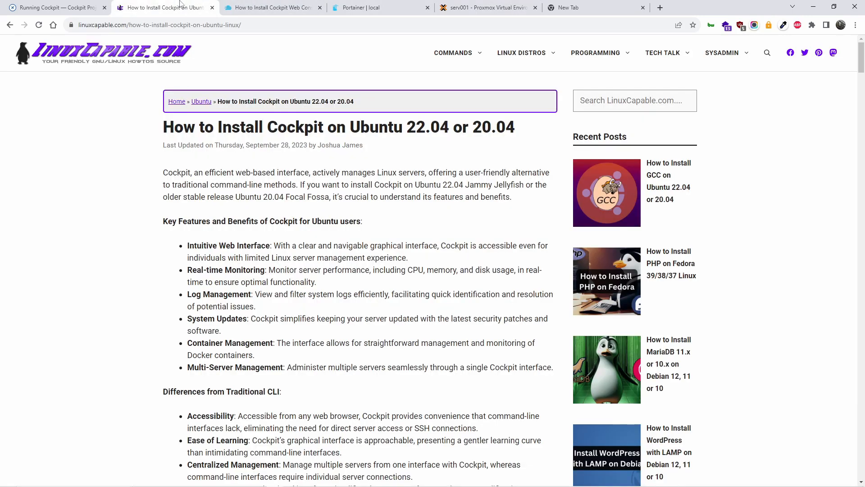
Copy 'sudo apt update && sudo apt upgrade' from the article's Step 1.
scroll(337, 307, down, 15)
scroll(337, 307, down, 4)
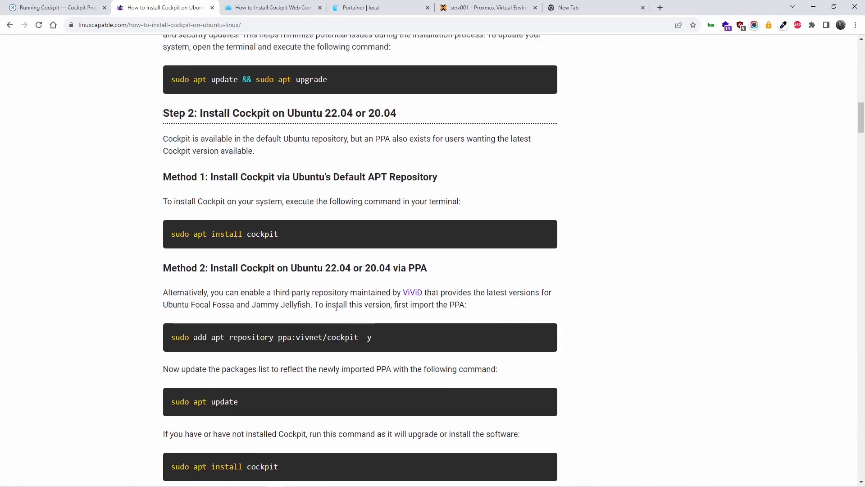
scroll(348, 217, up, 3)
drag(280, 208, 169, 205)
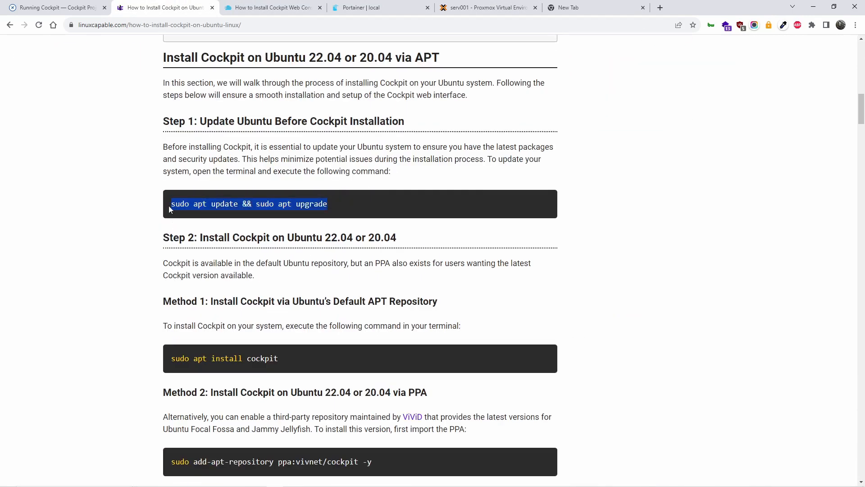
right_click(183, 202)
click(214, 208)
Glance at the letscloud.io guide, then bring up the paste menu in the Proxmox console.
click(266, 3)
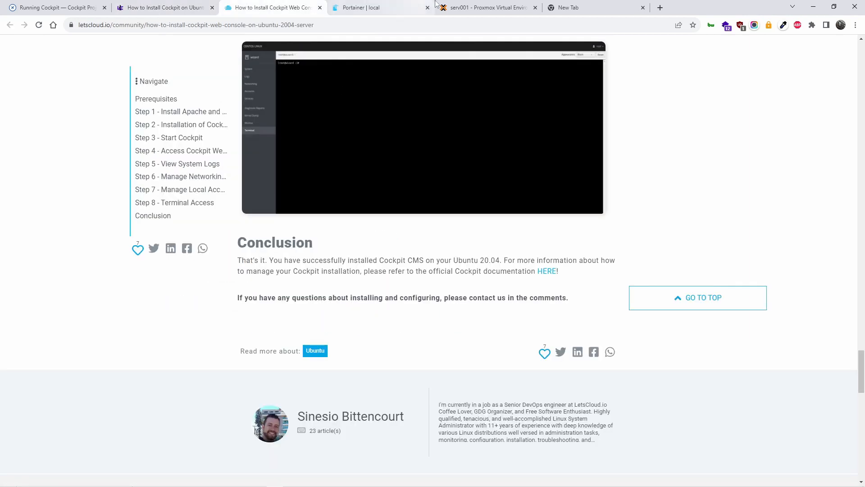
click(446, 8)
right_click(341, 210)
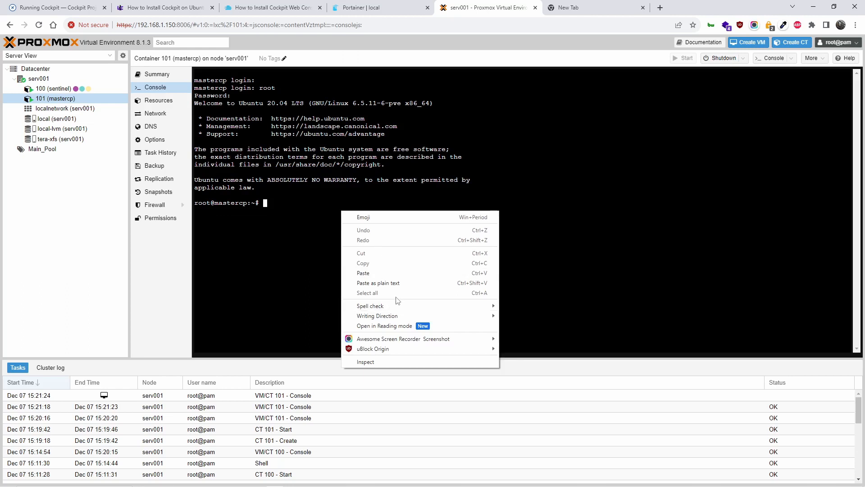
Run the pasted update-and-upgrade command without the leading sudo and confirm the upgrade with y.
click(406, 285)
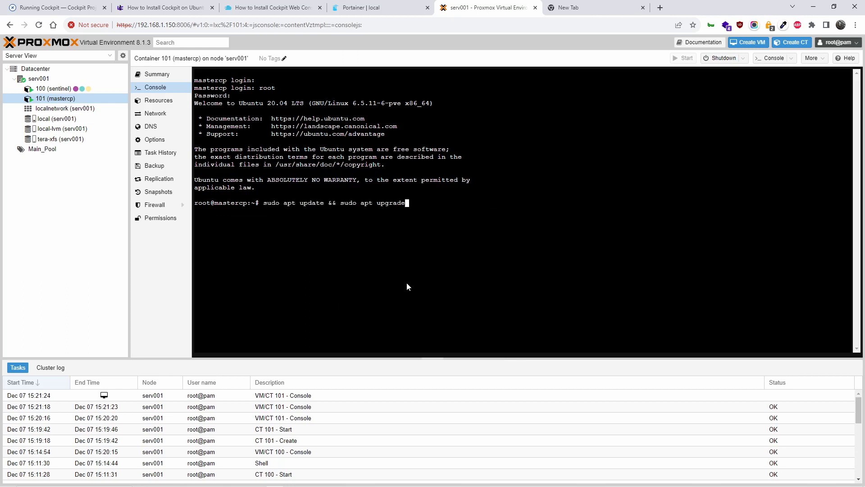
key(Left)
key(Left)
key(Left)
key(Left)
key(Left)
key(Left)
key(Left)
key(Left)
key(Left)
key(Left)
key(Left)
key(Left)
key(Left)
key(Left)
key(Left)
key(Left)
key(Left)
key(Left)
key(Left)
key(Left)
key(Left)
key(Left)
key(Left)
key(Left)
key(Delete)
key(Delete)
key(Delete)
key(Delete)
key(Delete)
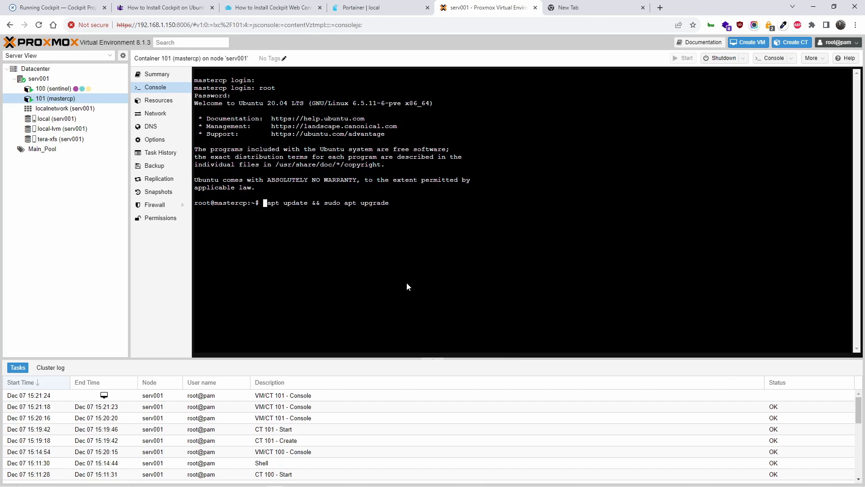
key(Return)
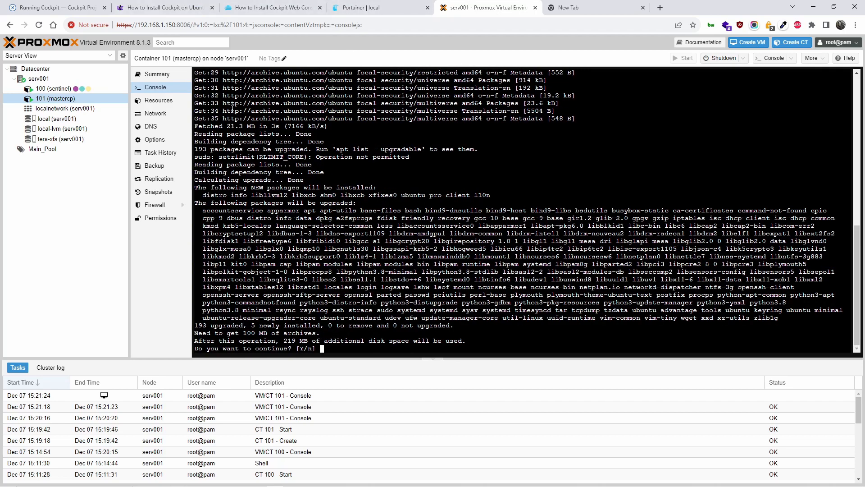
text(y)
key(Return)
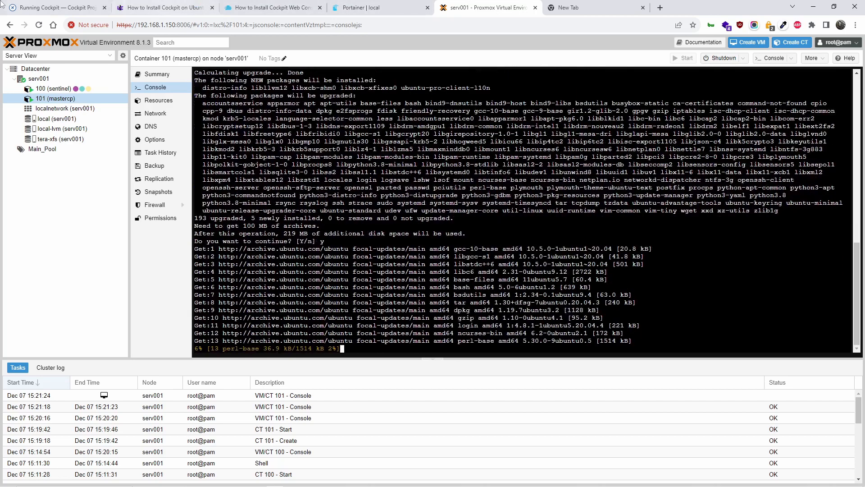
click(83, 4)
Show the Cockpit docs' Ubuntu install instructions and select their commands.
scroll(418, 353, down, 10)
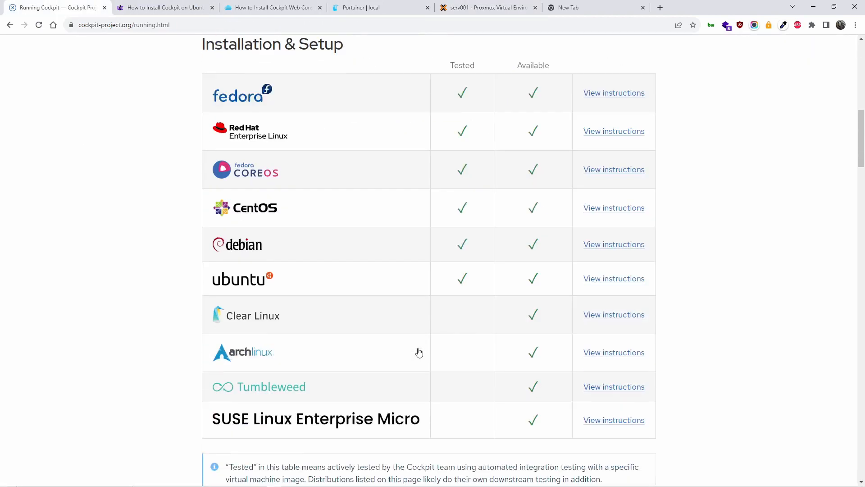
scroll(431, 319, up, 6)
scroll(431, 319, down, 8)
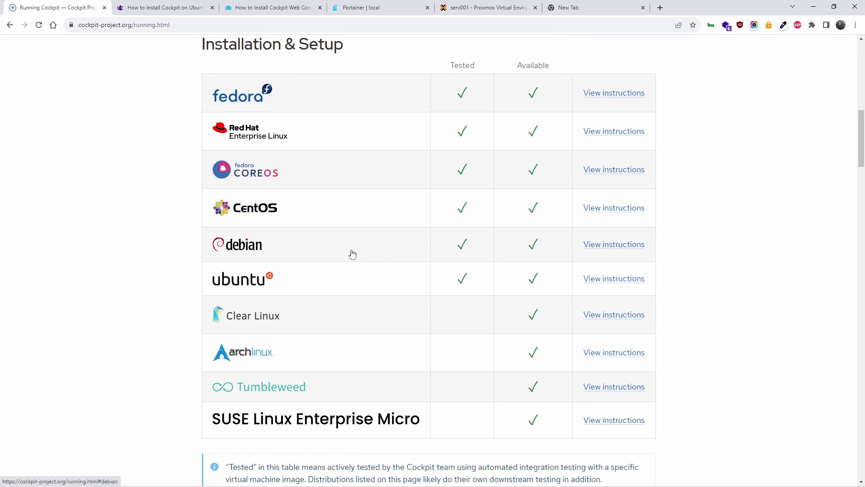
click(614, 280)
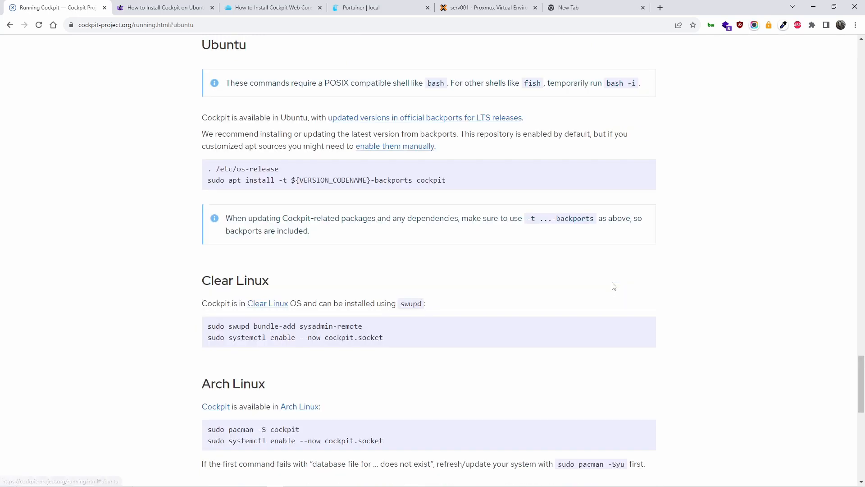
drag(459, 182, 208, 179)
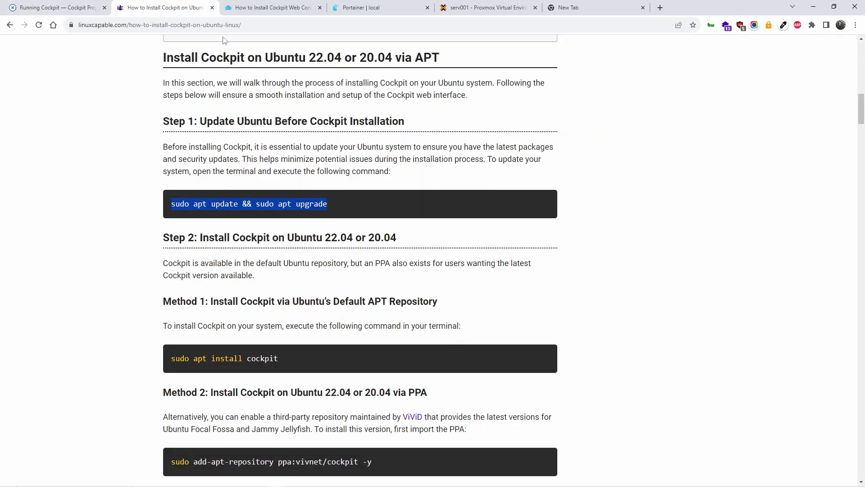
Review the article's 'sudo apt install cockpit' and add-apt-repository PPA commands for comparison.
click(180, 8)
scroll(433, 196, down, 2)
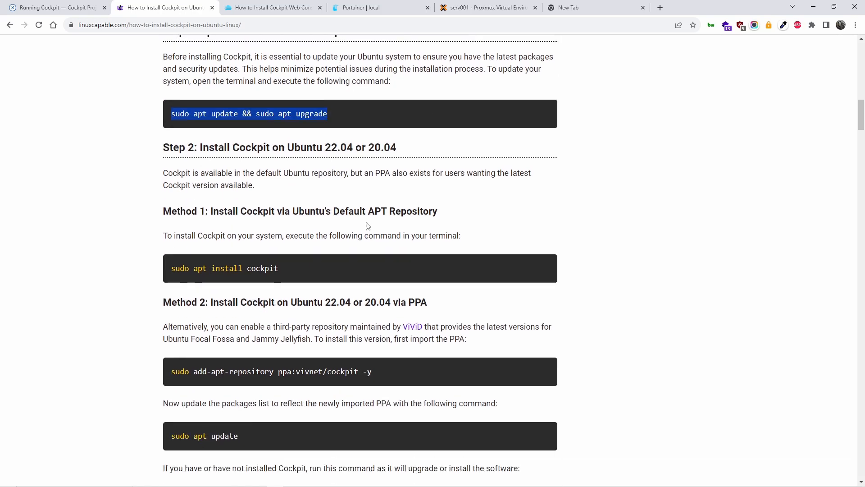
click(302, 271)
drag(269, 211, 413, 211)
drag(290, 270, 173, 251)
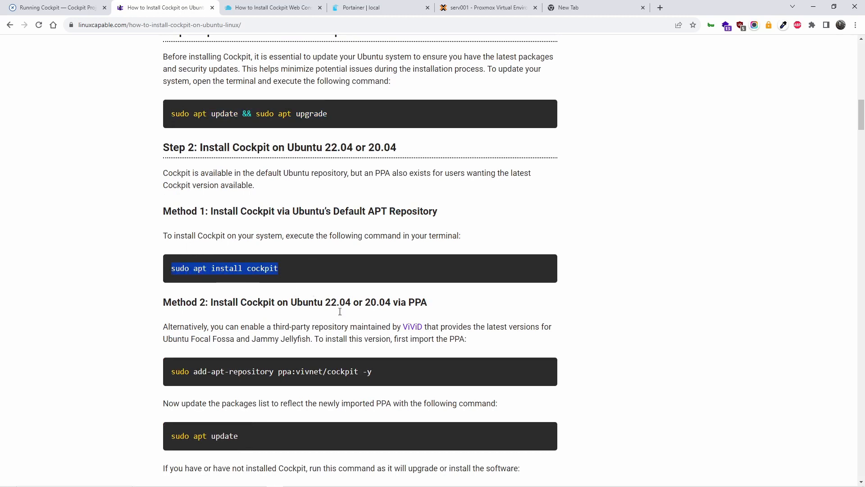
scroll(372, 312, down, 1)
drag(396, 328, 163, 332)
scroll(340, 344, down, 1)
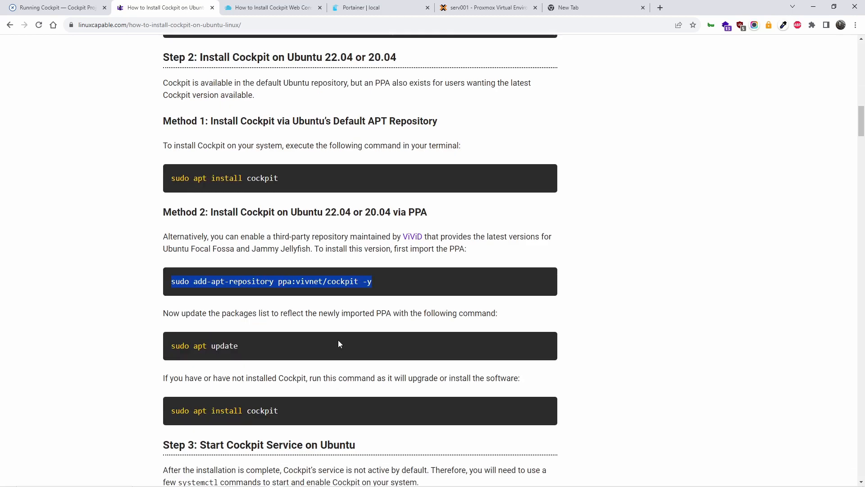
scroll(339, 344, down, 2)
drag(288, 319, 234, 319)
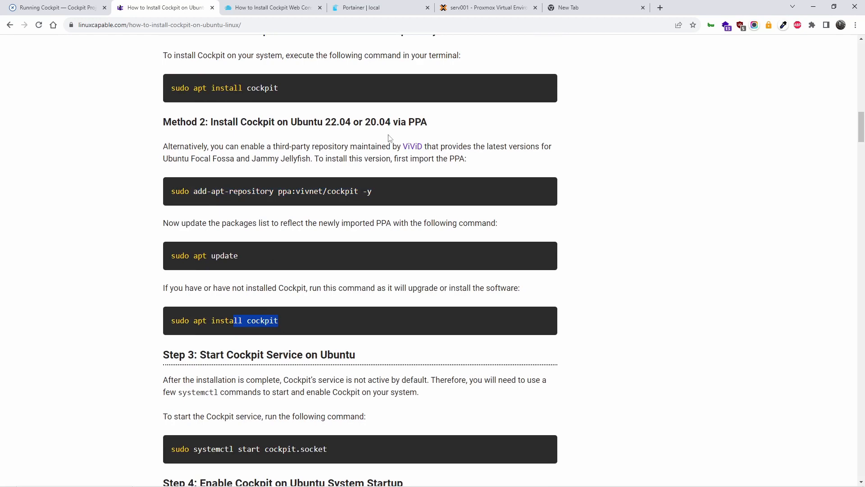
drag(386, 185, 191, 192)
scroll(238, 185, up, 8)
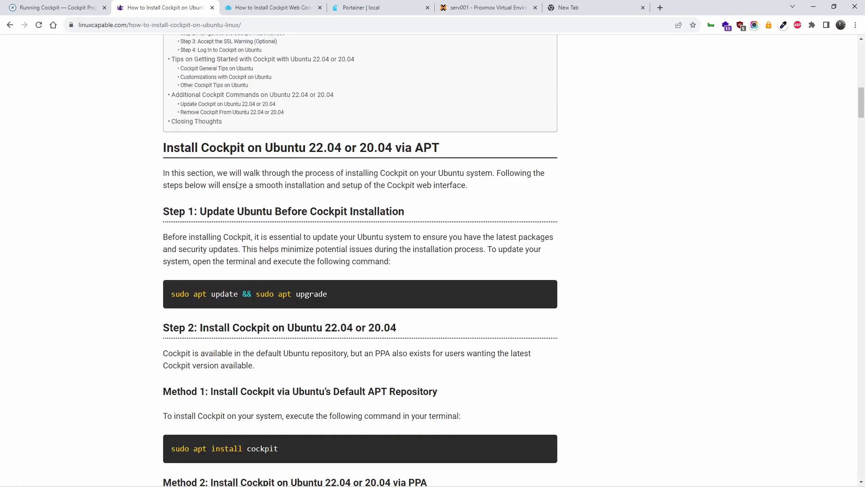
scroll(214, 262, down, 2)
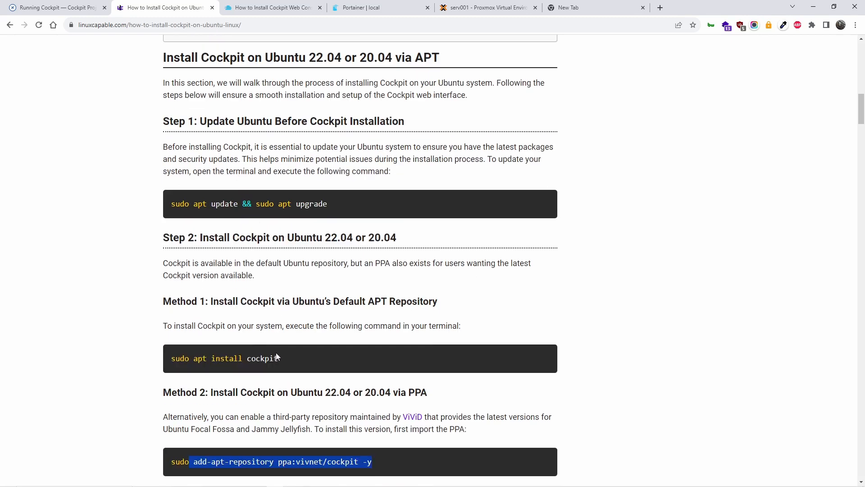
Select the '. /etc/os-release' line in the Cockpit docs.
click(82, 6)
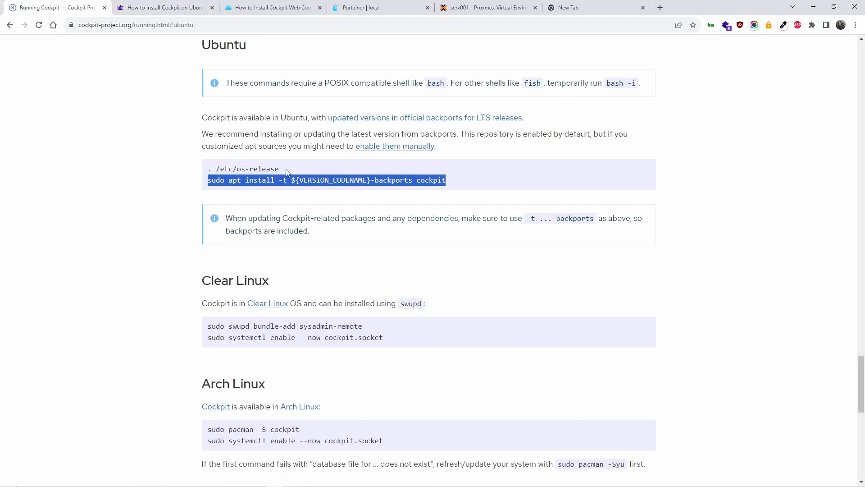
drag(284, 169, 201, 170)
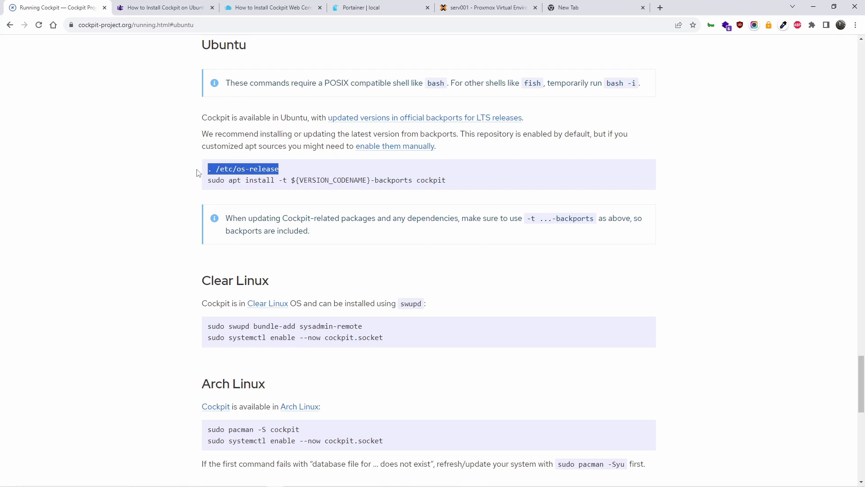
right_click(226, 167)
click(250, 174)
Check mastercp's unpacking progress in Proxmox, then go back to the linuxcapable article.
click(468, 5)
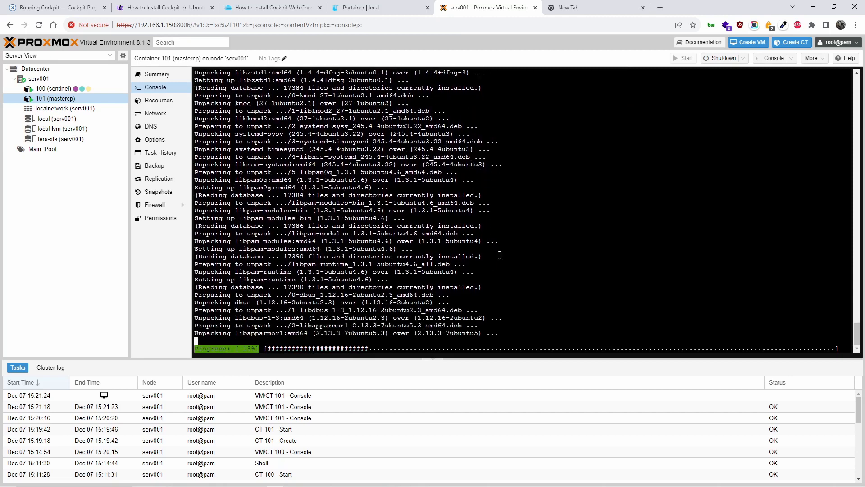
click(185, 4)
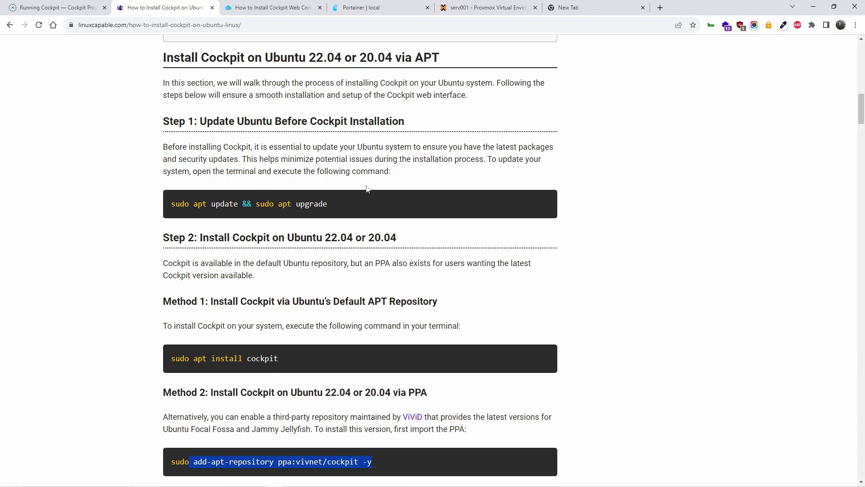
Compare 'sudo apt install cockpit' with the docs' backports install command, then go to a new tab.
drag(283, 354, 165, 345)
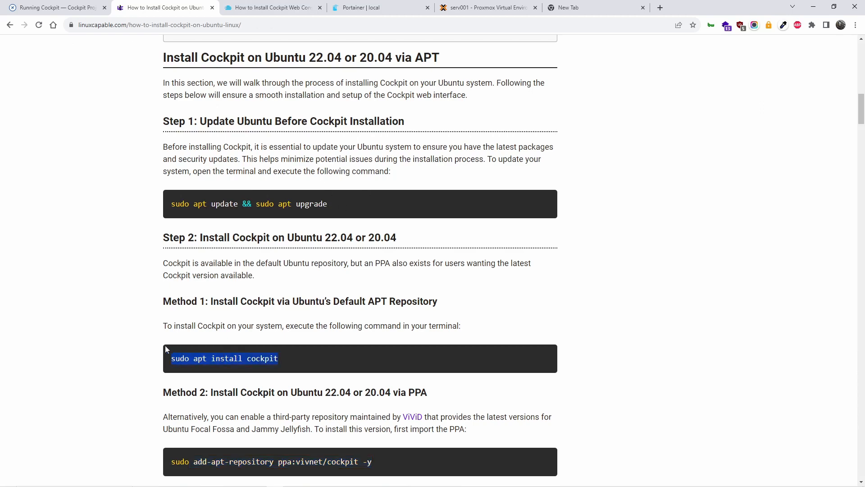
click(50, 7)
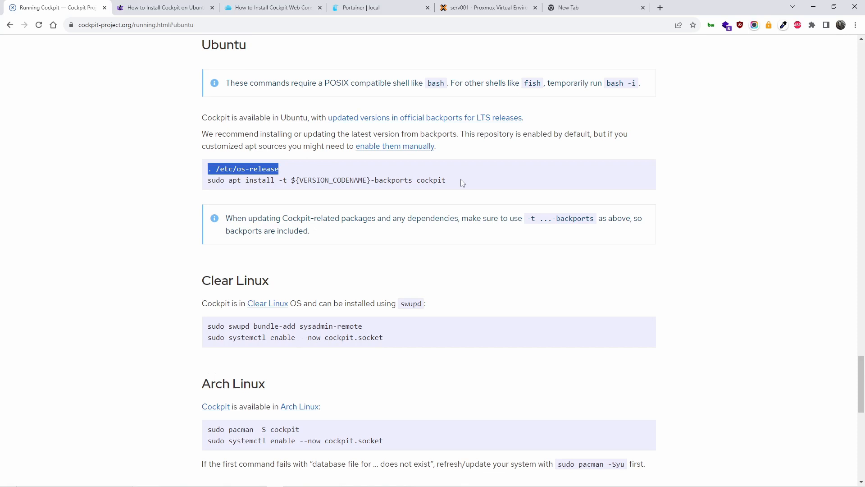
drag(341, 178, 338, 180)
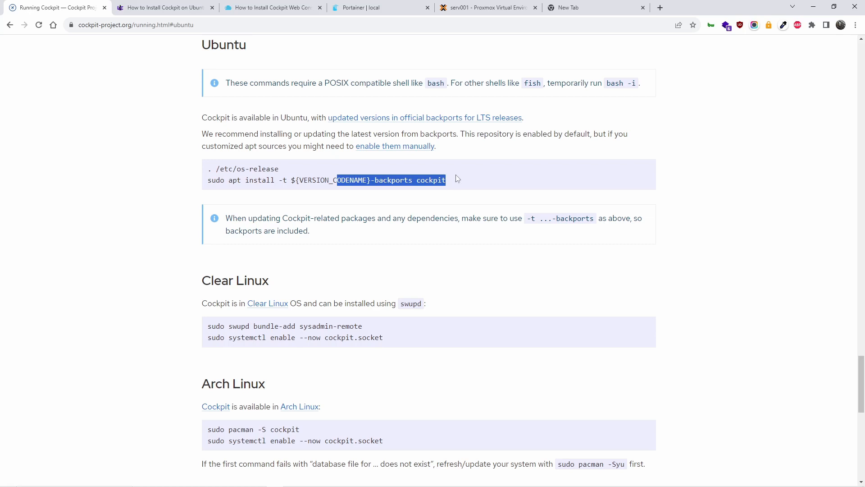
click(552, 8)
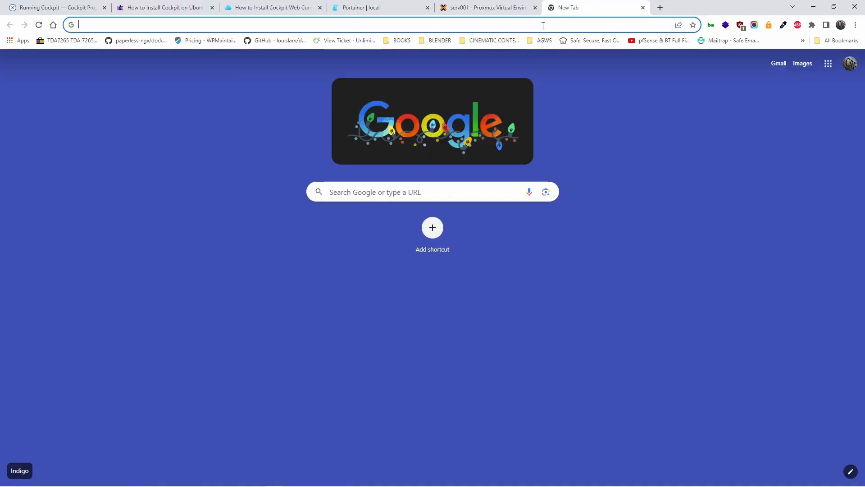
Browse the OSC UK YouTube channel's Videos page, then return to the mastercp Proxmox console.
text(you)
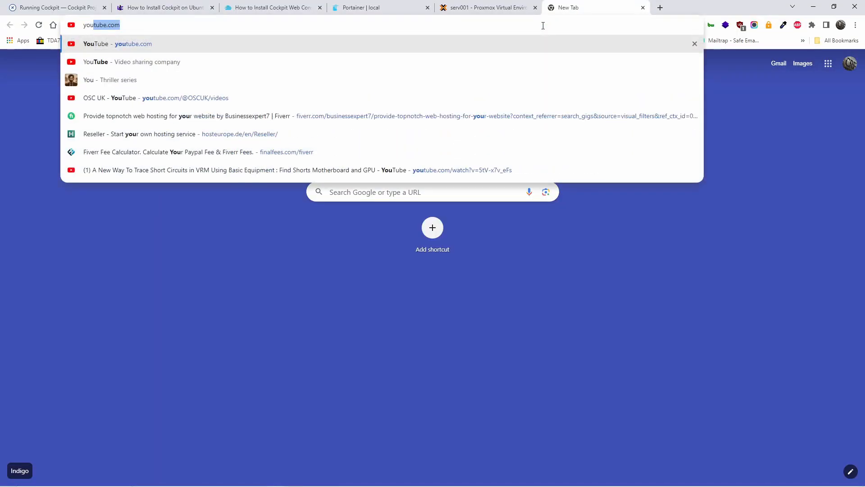
key(Down)
key(Down)
key(Down)
key(Return)
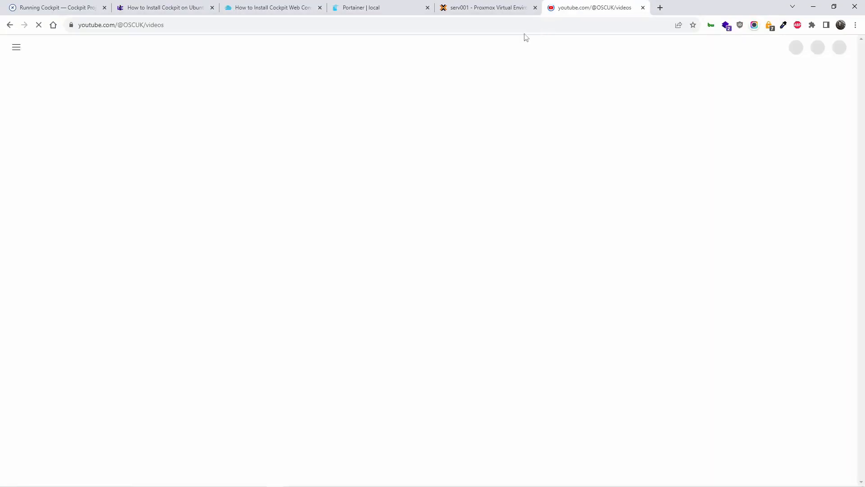
click(16, 49)
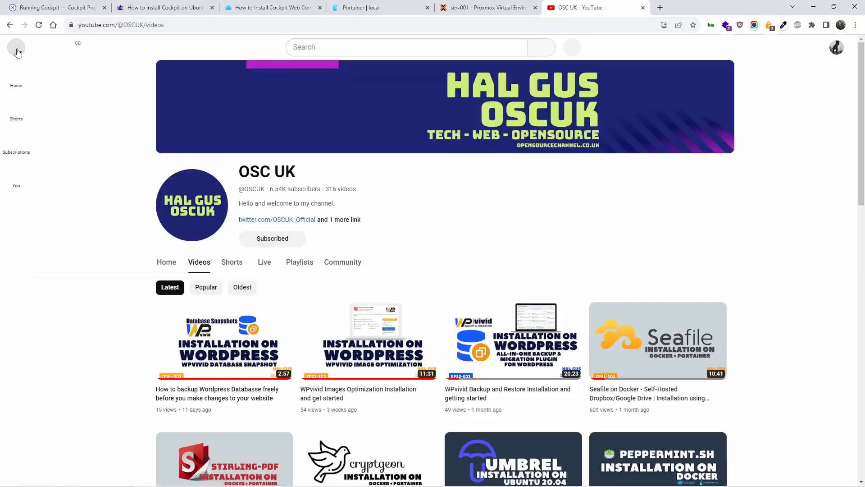
scroll(358, 334, down, 2)
scroll(359, 336, up, 3)
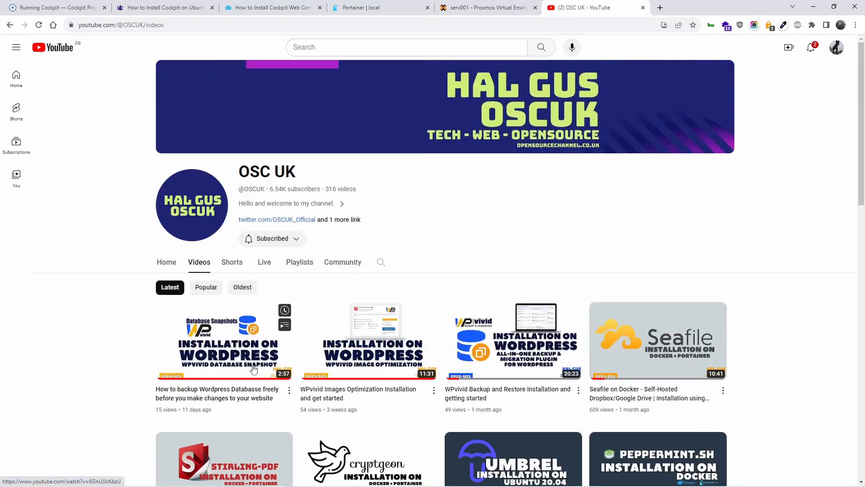
scroll(309, 382, down, 2)
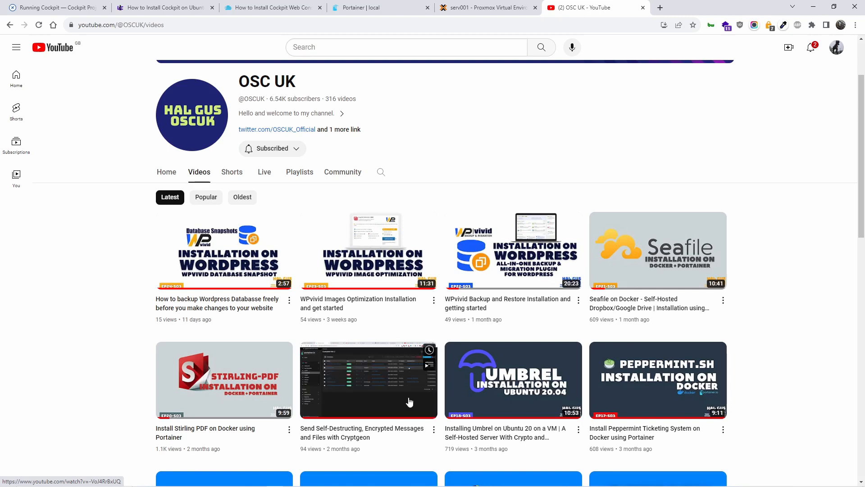
click(54, 6)
click(460, 4)
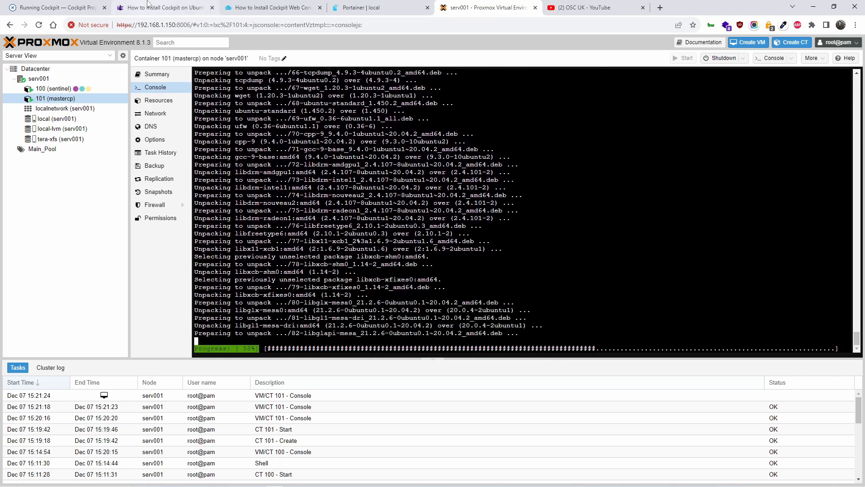
Re-read the article's update-and-upgrade command and check the console's upgrade progress.
click(162, 7)
drag(340, 216, 180, 207)
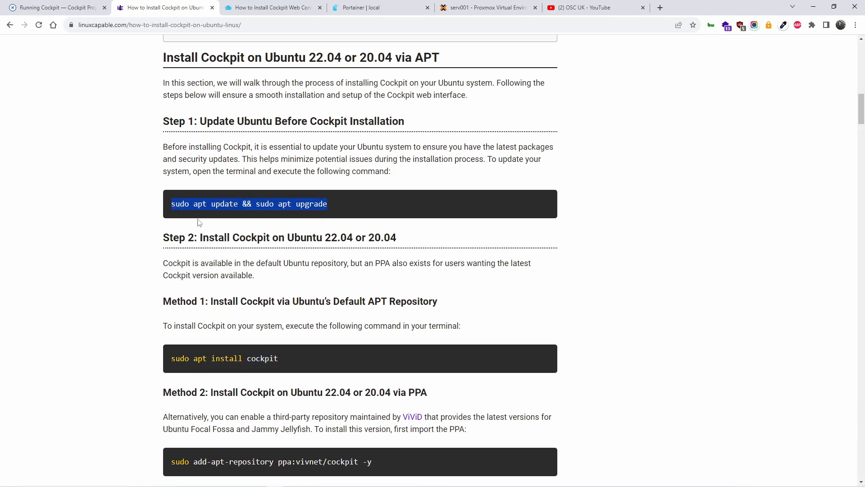
click(249, 203)
drag(238, 204, 254, 204)
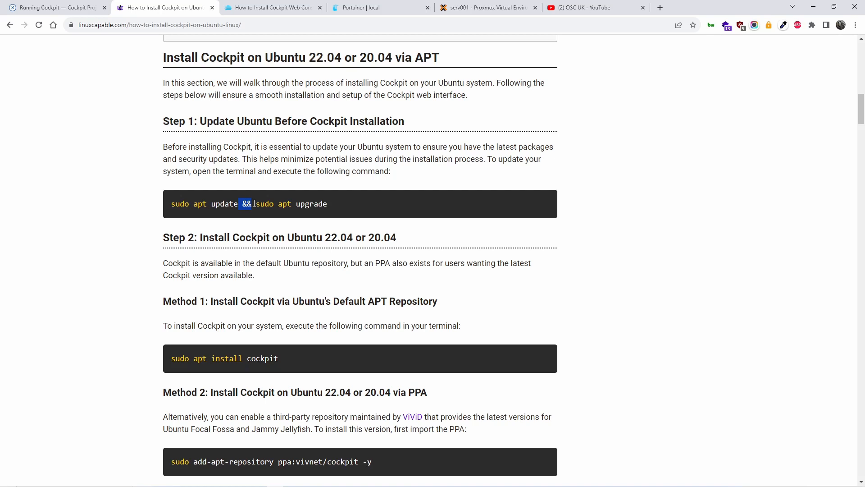
click(486, 4)
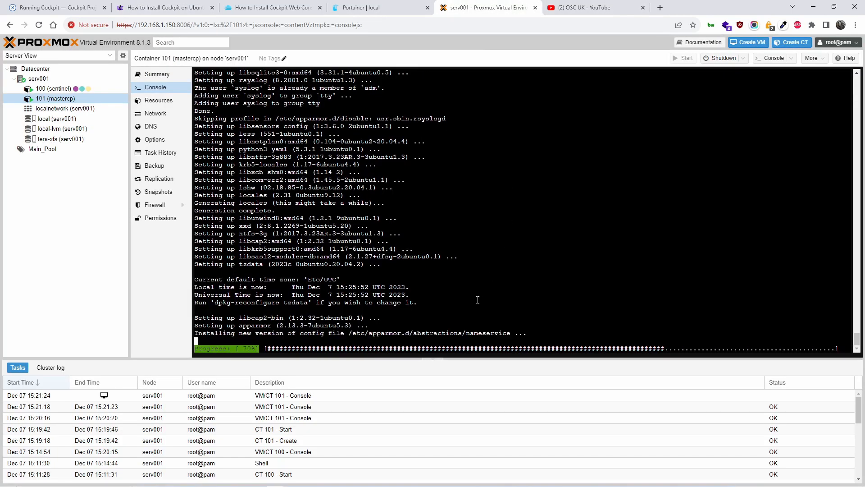
click(201, 6)
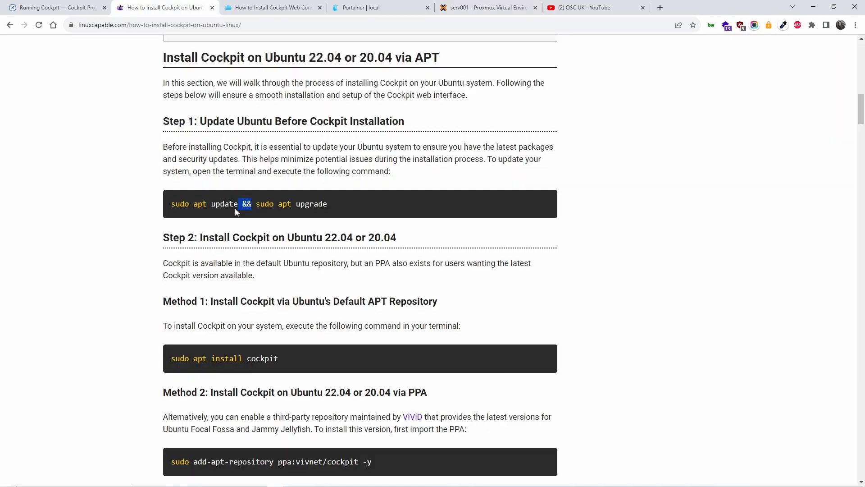
Copy 'sudo apt install cockpit' and read through Steps 3–5 on cockpit.socket.
drag(283, 356, 171, 359)
right_click(177, 362)
click(197, 369)
scroll(189, 374, down, 5)
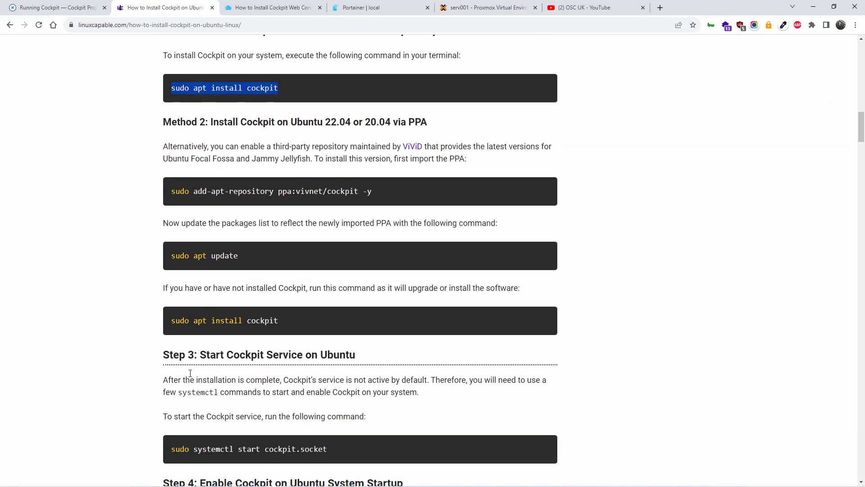
scroll(190, 375, up, 5)
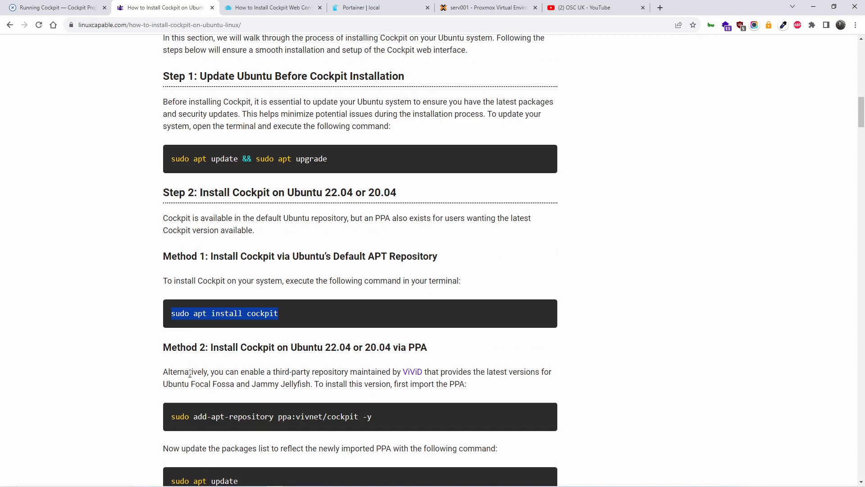
scroll(190, 374, up, 3)
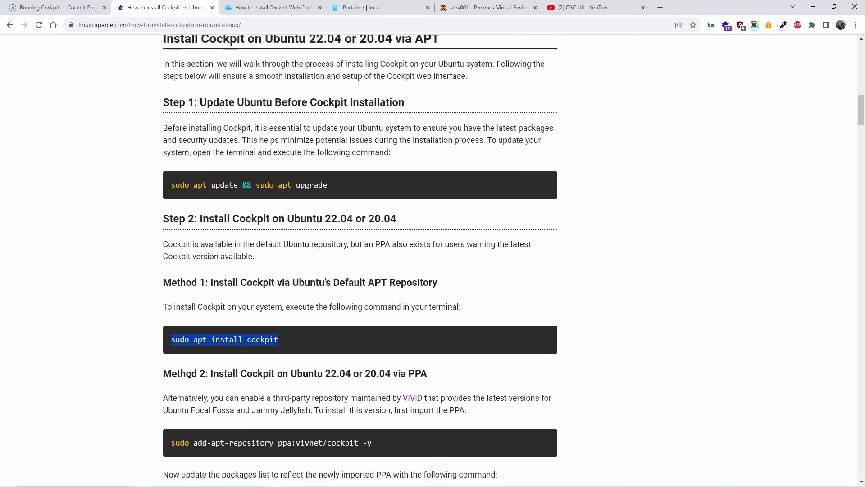
scroll(190, 373, down, 6)
scroll(190, 374, down, 6)
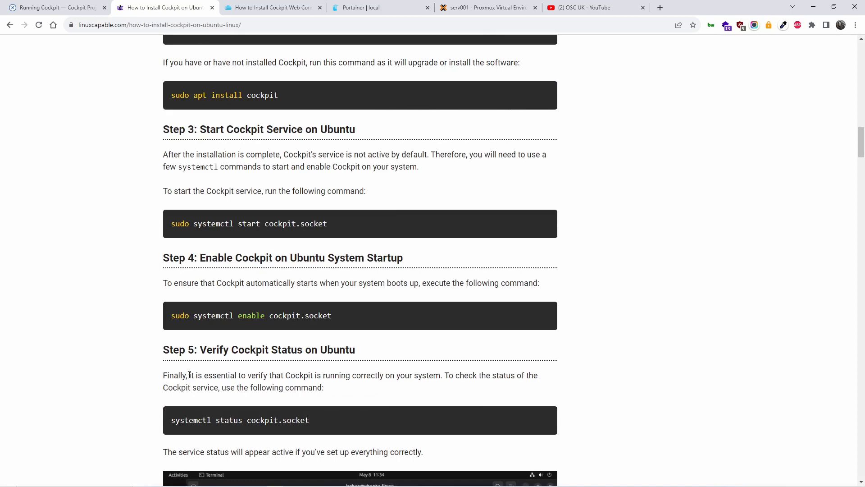
scroll(189, 376, down, 5)
scroll(190, 377, up, 4)
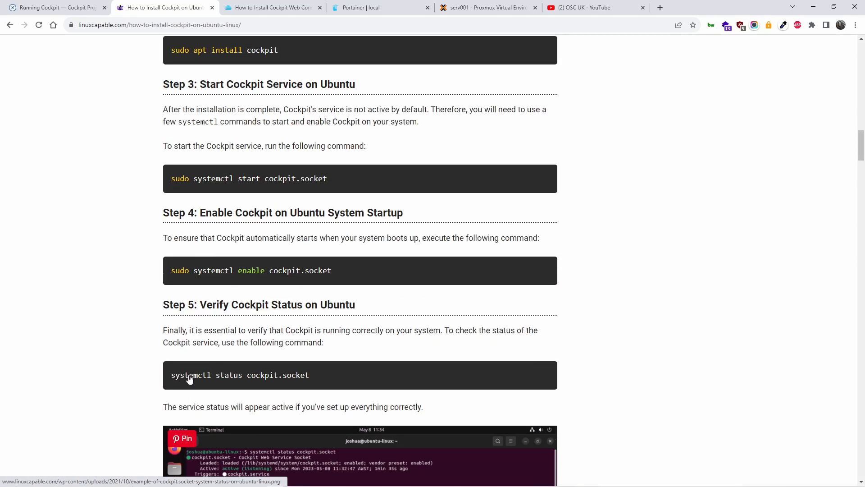
scroll(190, 378, up, 2)
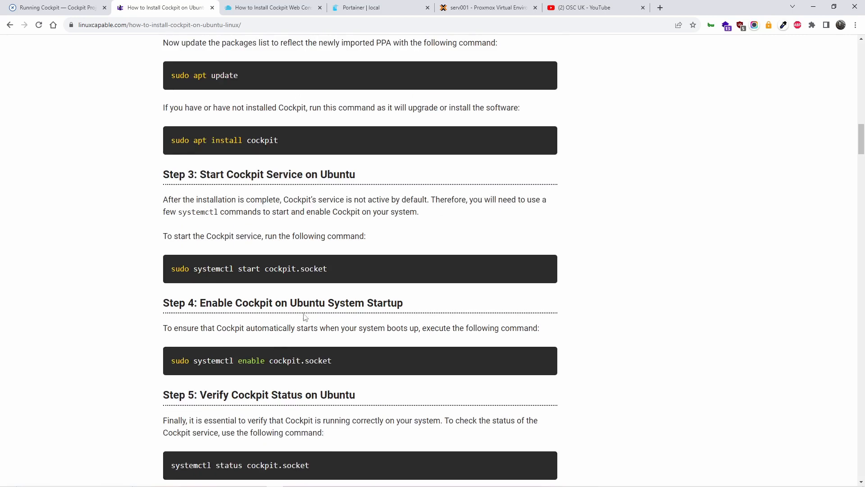
scroll(306, 318, up, 1)
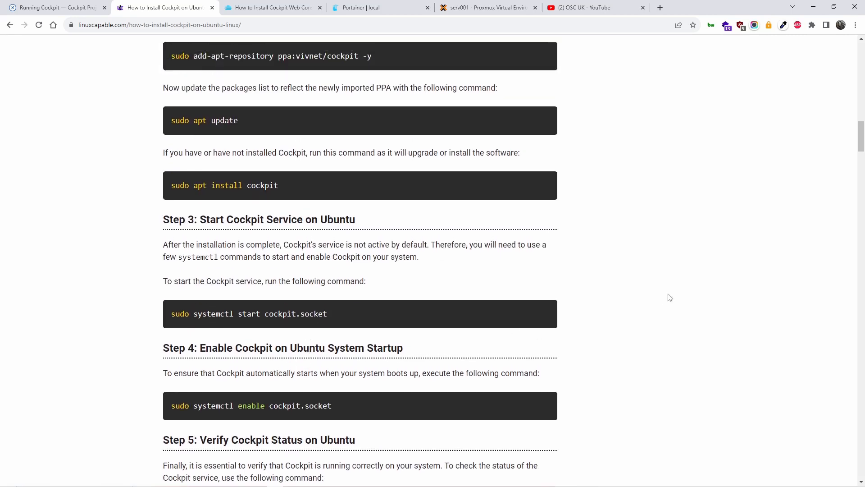
Wait for mastercp's upgrade to finish, then paste 'sudo apt install cockpit' as plain text.
key(ctrl+5)
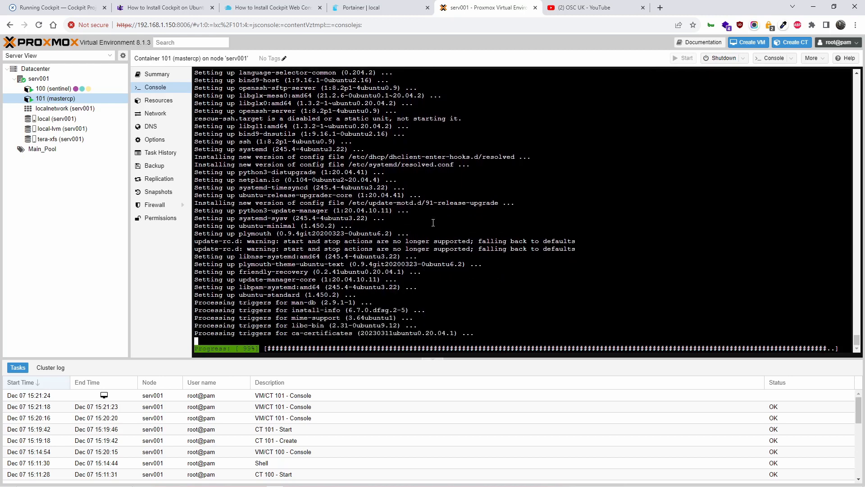
right_click(299, 336)
click(338, 249)
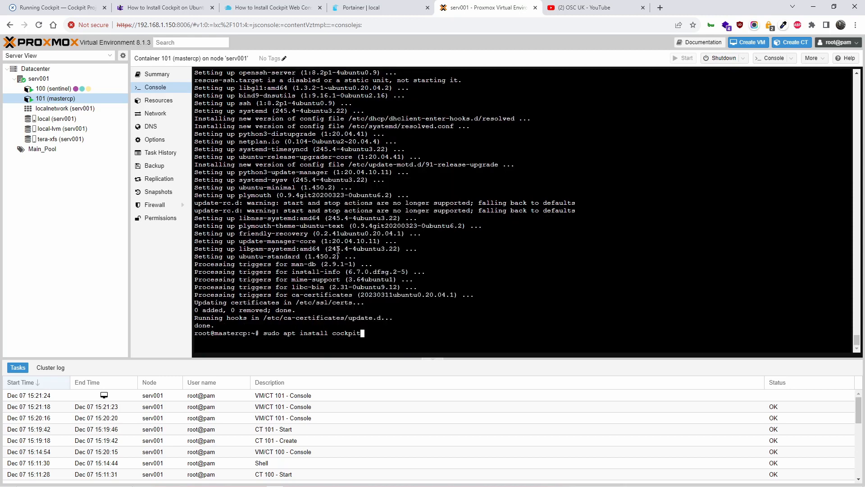
Run 'sudo apt install cockpit' and accept the 121 new packages.
key(Return)
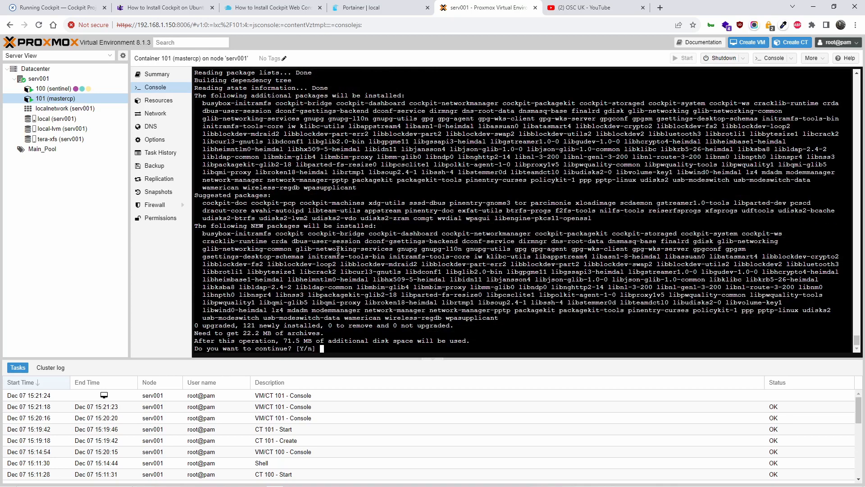
key(Return)
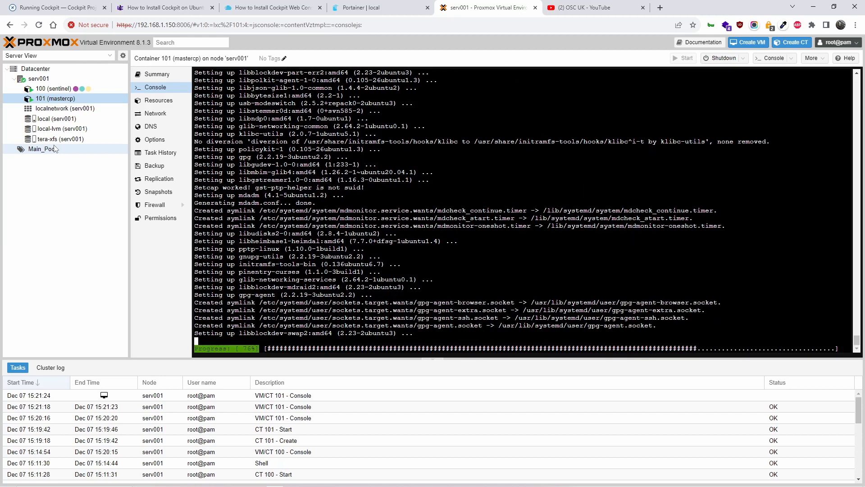
Check Portainer's local environment dashboard, then close the Portainer and letscloud Cockpit guide tabs.
click(356, 6)
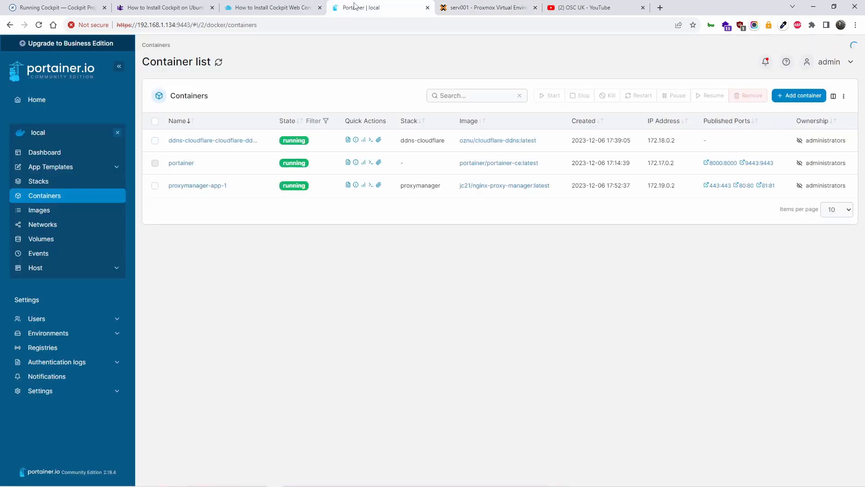
click(36, 153)
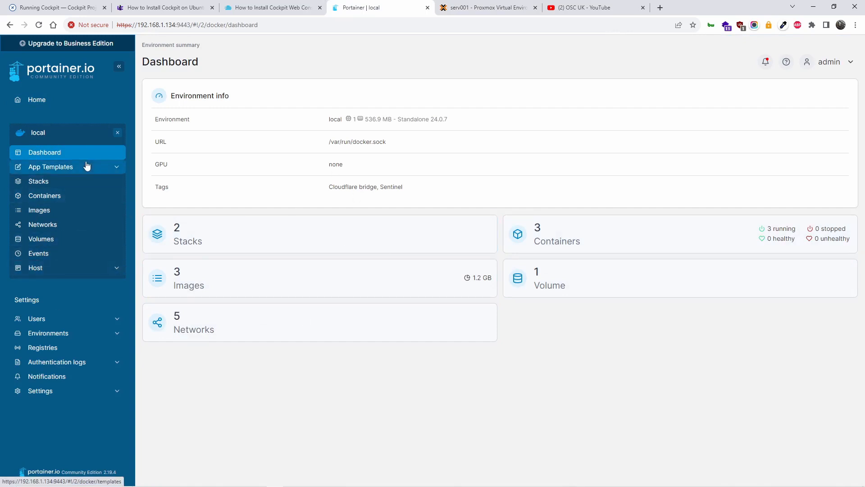
click(428, 8)
click(282, 9)
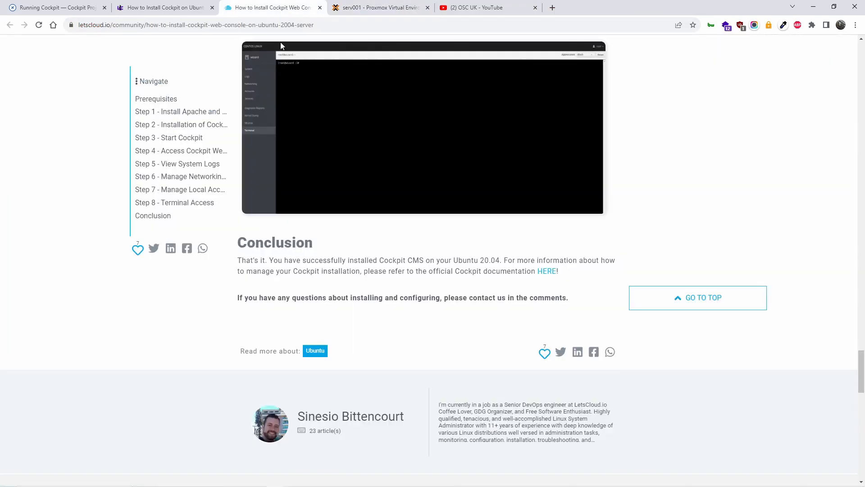
scroll(311, 123, up, 6)
scroll(313, 122, up, 7)
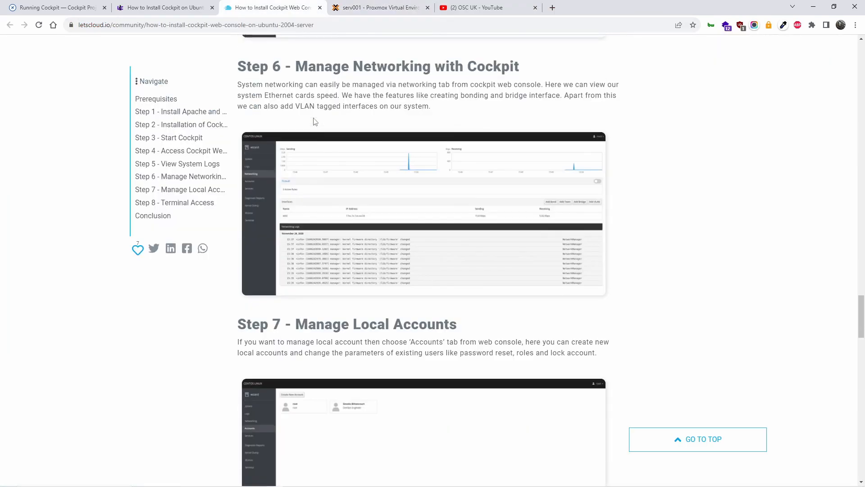
click(320, 8)
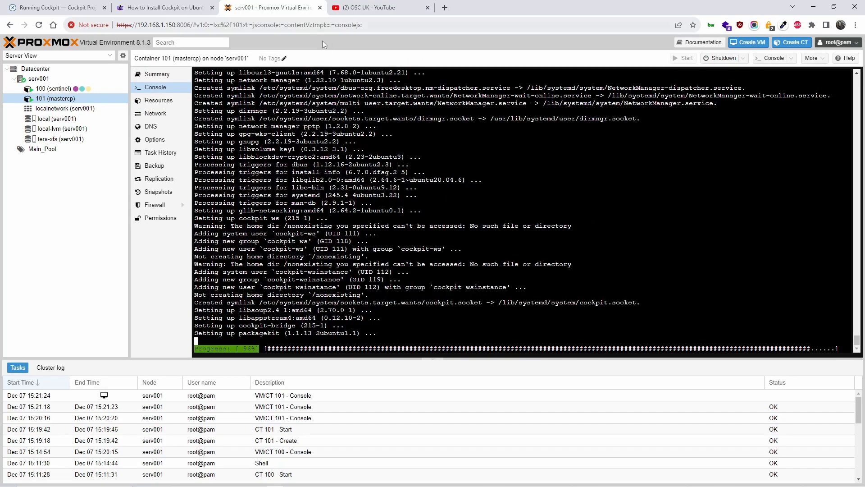
Open the OSC UK channel's Community posts and scroll to the WordPress hosting poll with 6 votes.
click(412, 7)
scroll(380, 254, down, 11)
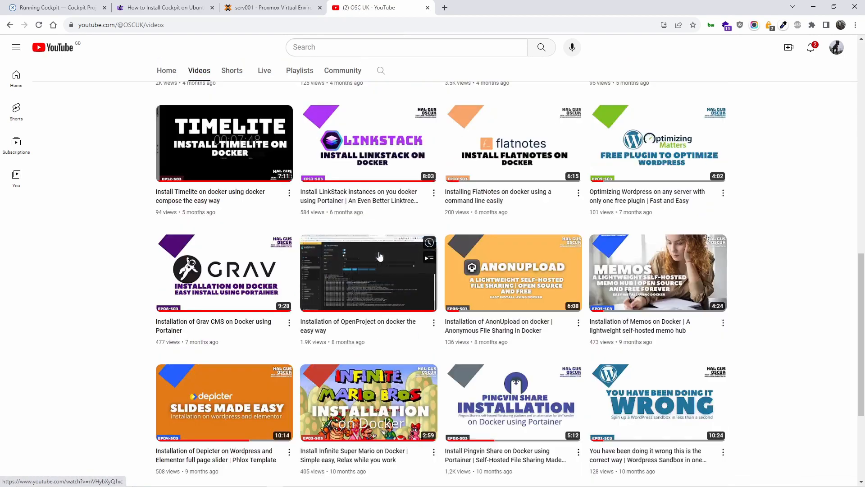
scroll(380, 256, up, 13)
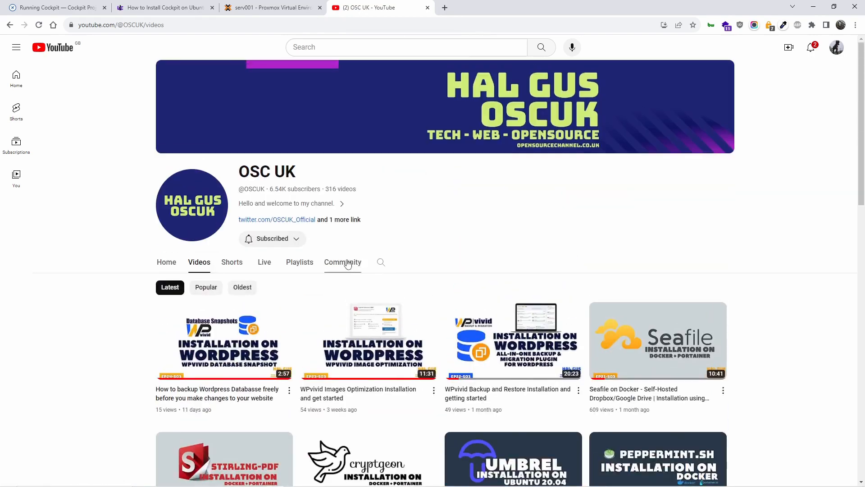
click(348, 263)
scroll(394, 257, down, 3)
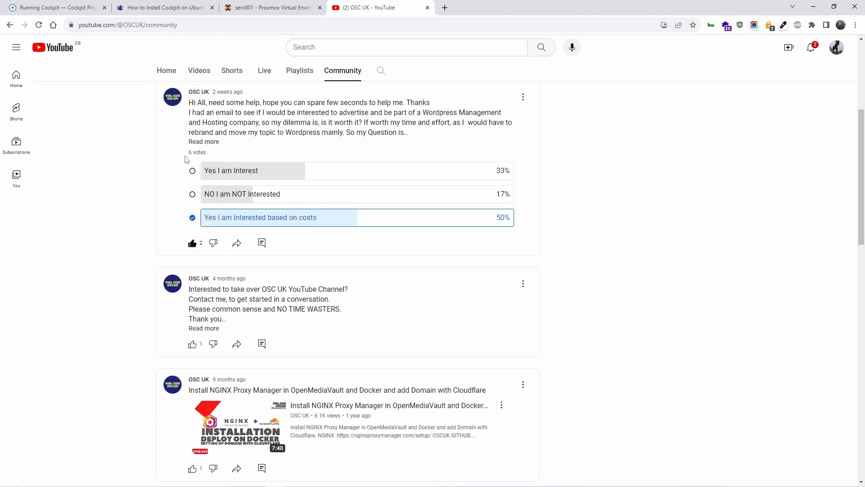
scroll(186, 159, up, 5)
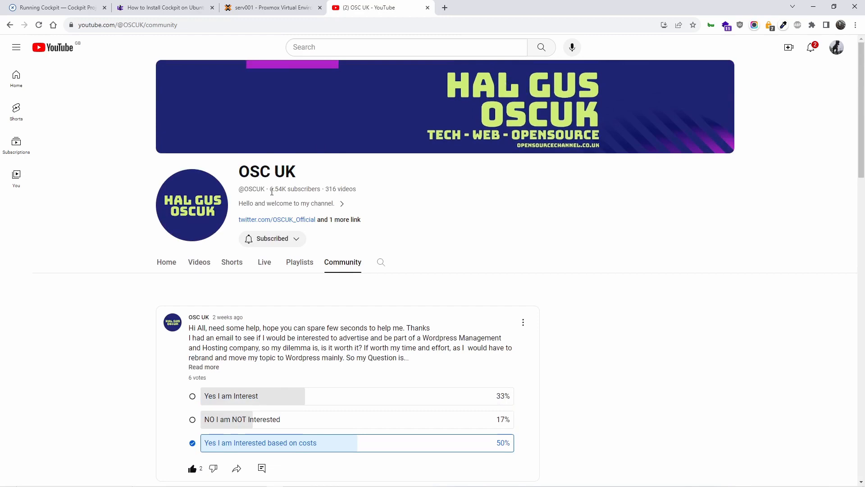
drag(272, 192, 285, 189)
scroll(285, 189, down, 5)
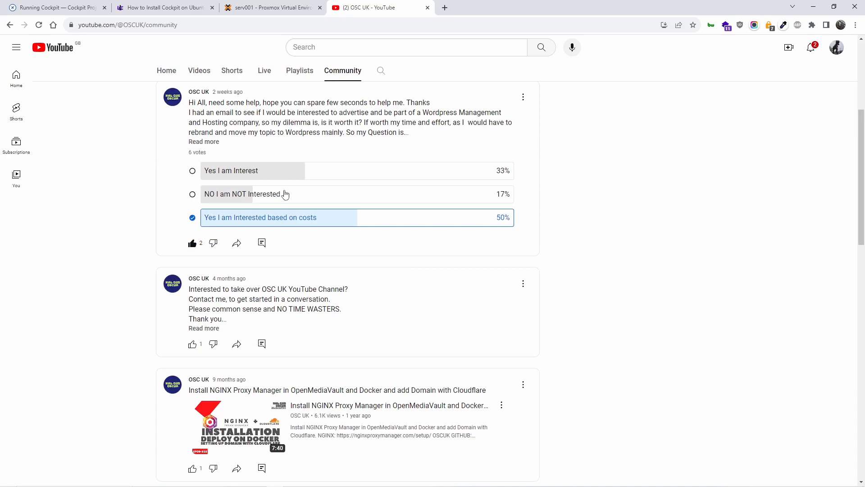
scroll(285, 194, up, 1)
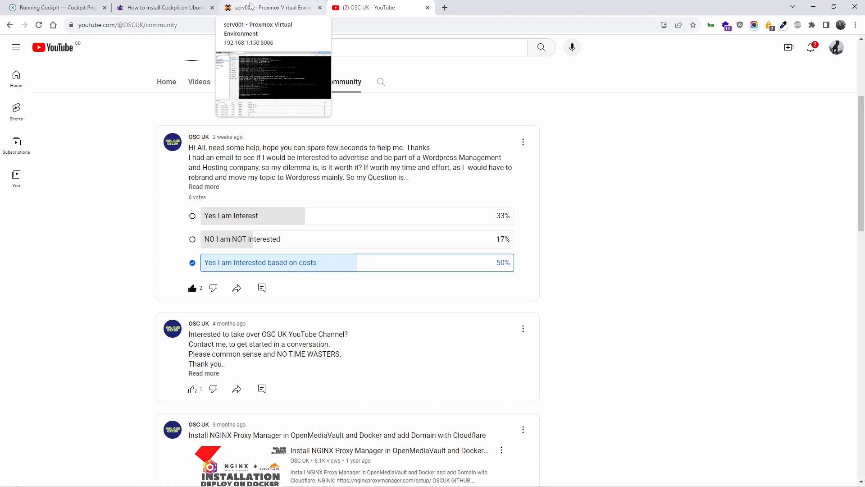
Find the cockpit.socket start command in the Cockpit install article and copy it.
click(49, 7)
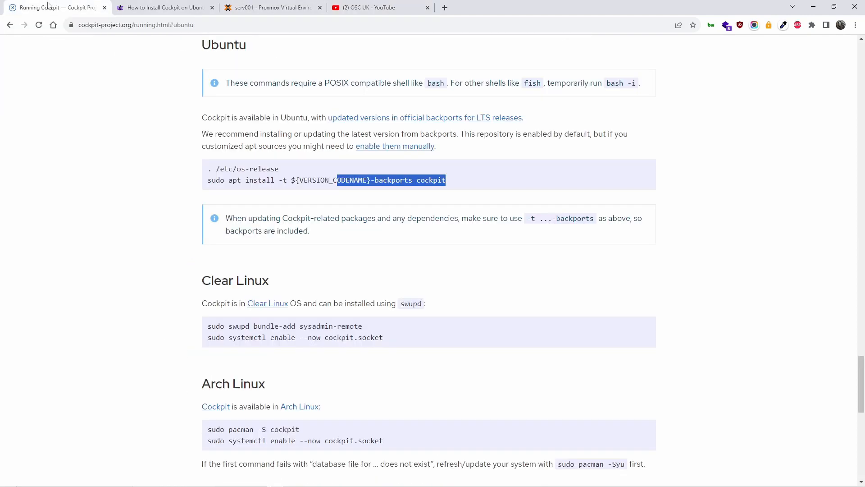
click(161, 7)
click(269, 7)
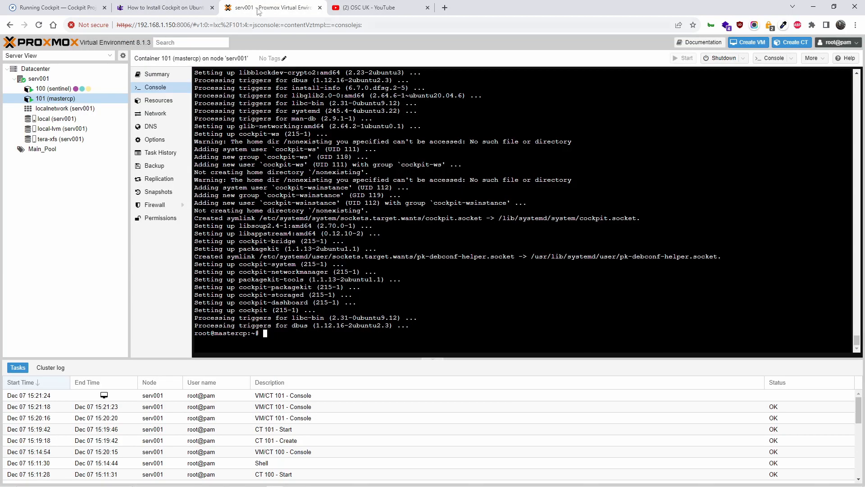
click(194, 8)
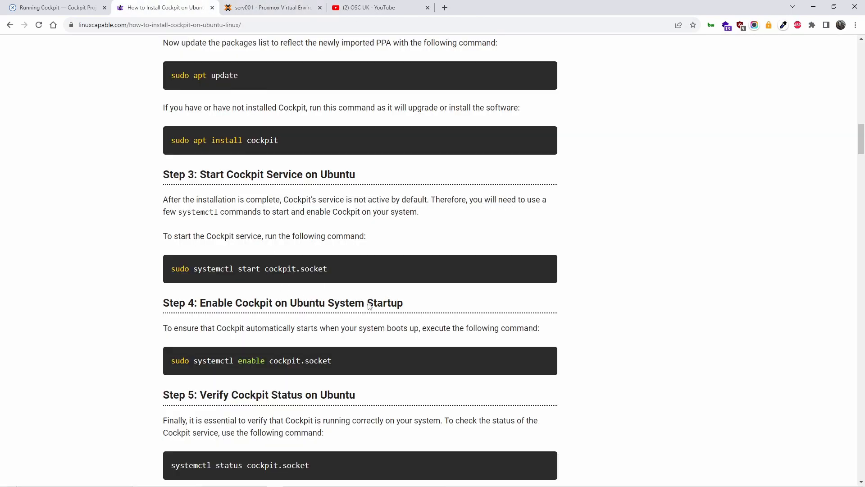
click(268, 9)
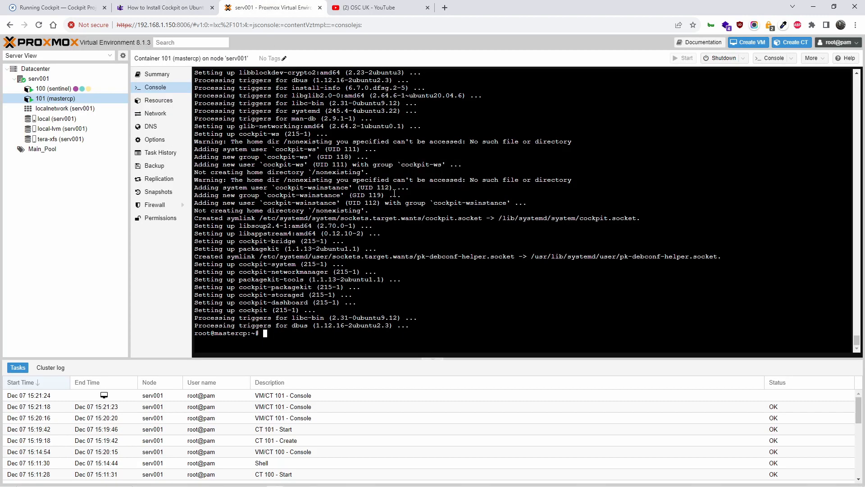
click(166, 7)
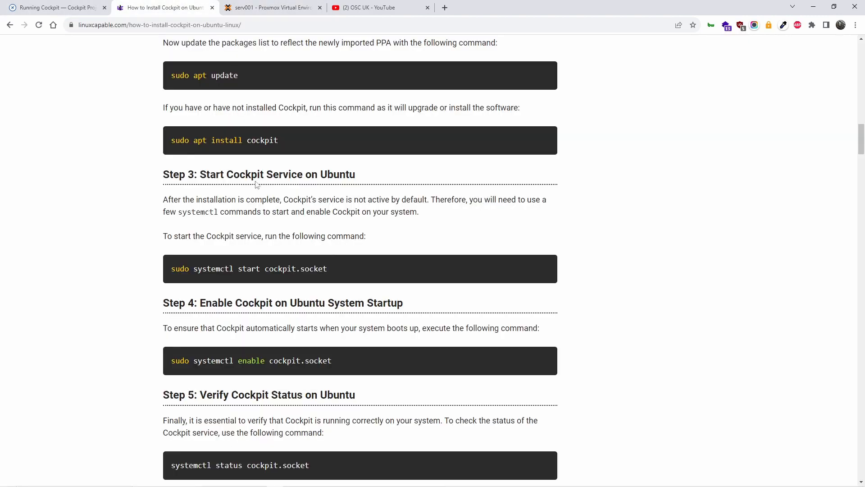
scroll(280, 223, up, 6)
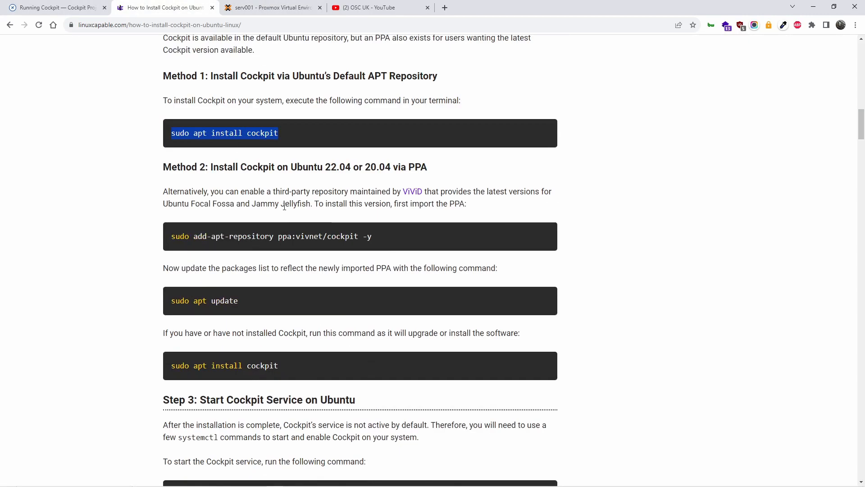
scroll(288, 217, down, 5)
scroll(290, 223, down, 2)
drag(342, 218, 177, 226)
right_click(183, 225)
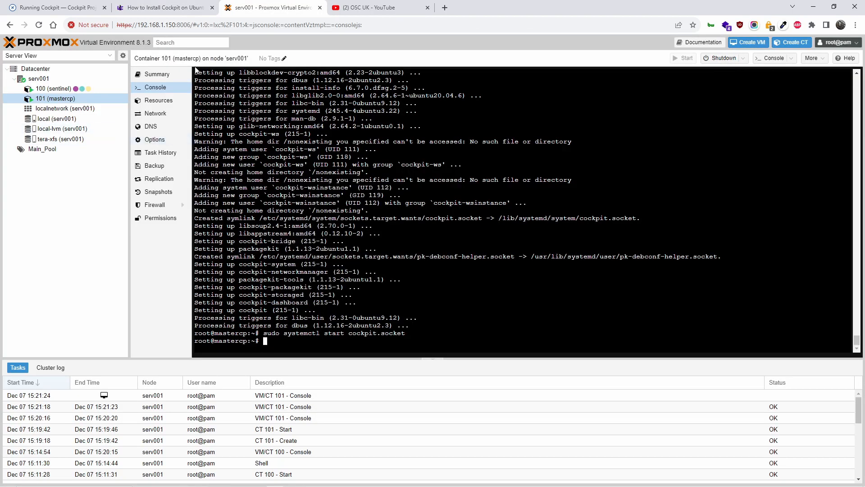
Copy the systemctl enable cockpit.socket command and run it in the mastercp console.
click(176, 9)
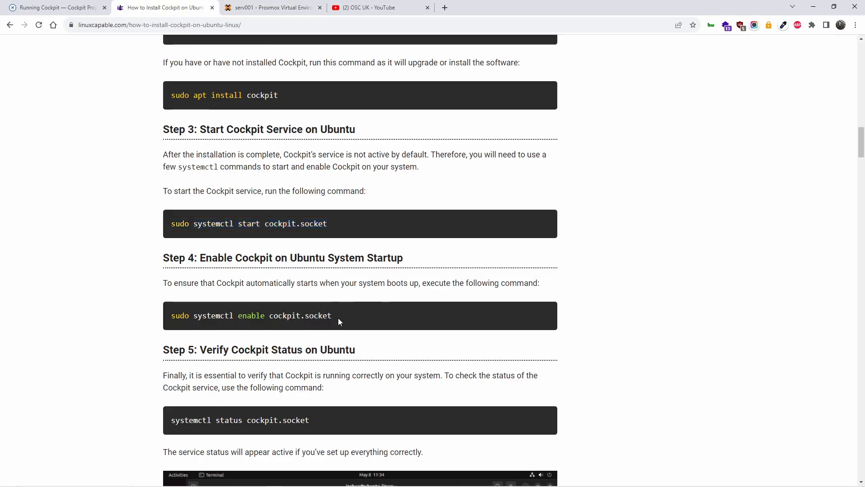
drag(338, 318, 171, 325)
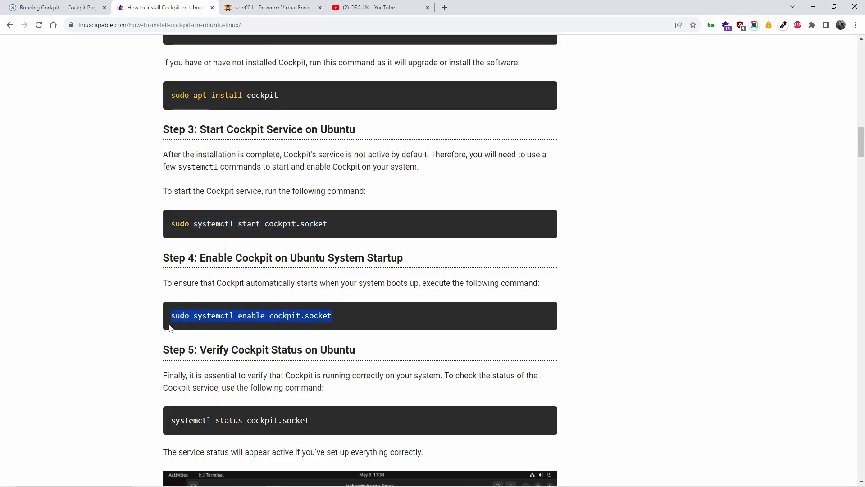
right_click(180, 318)
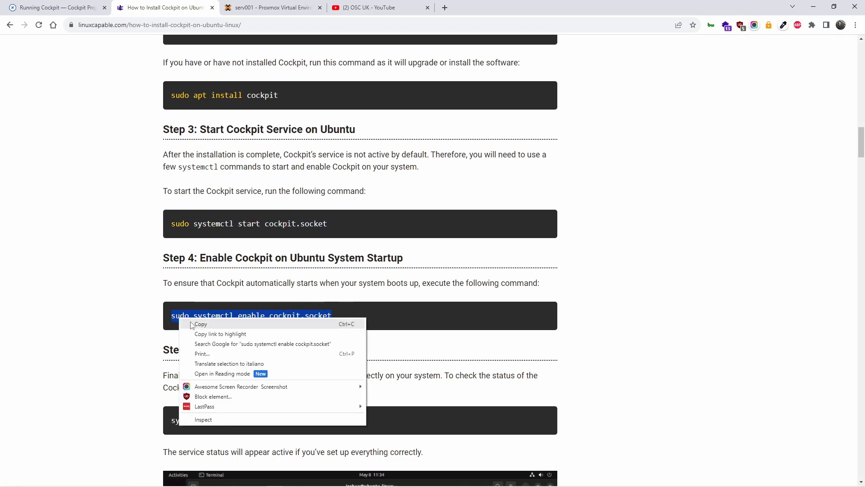
click(192, 324)
click(276, 5)
right_click(299, 344)
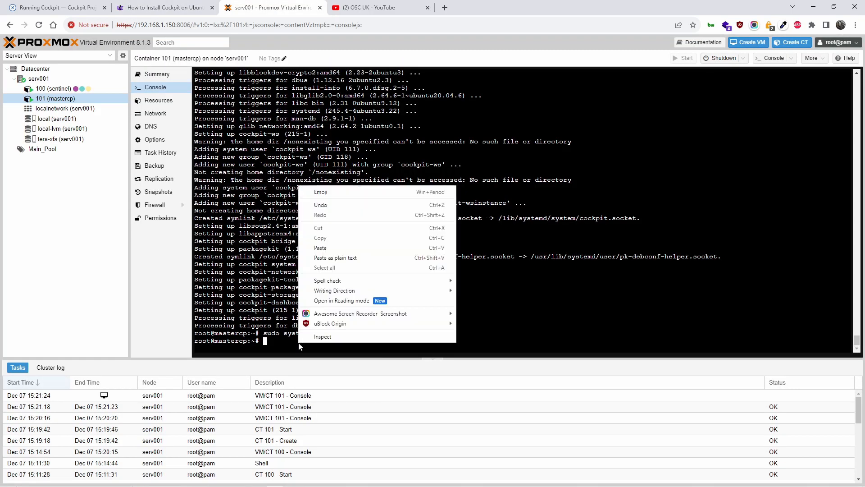
click(377, 259)
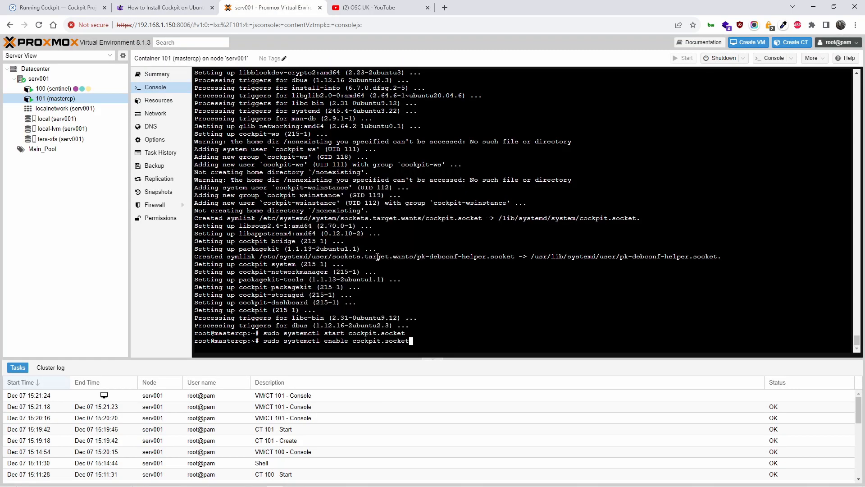
key(Return)
Run the cockpit.socket status check, confirming it is active (listening) on port 9090.
click(155, 5)
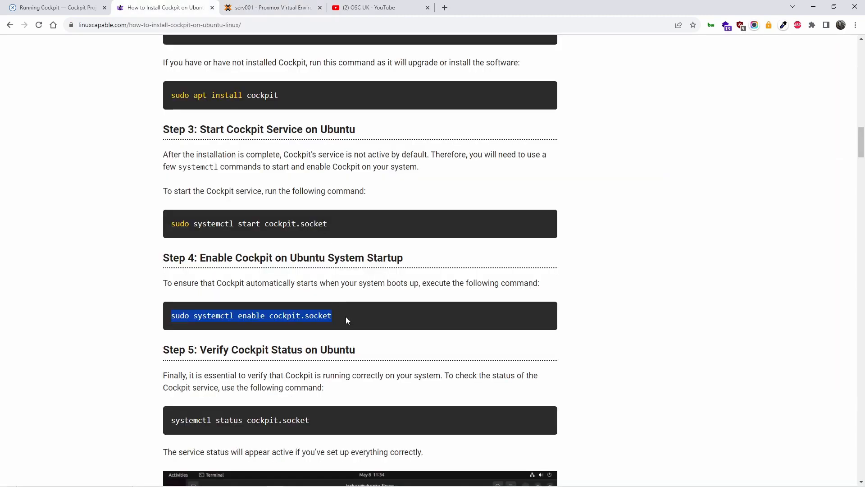
scroll(406, 372, down, 1)
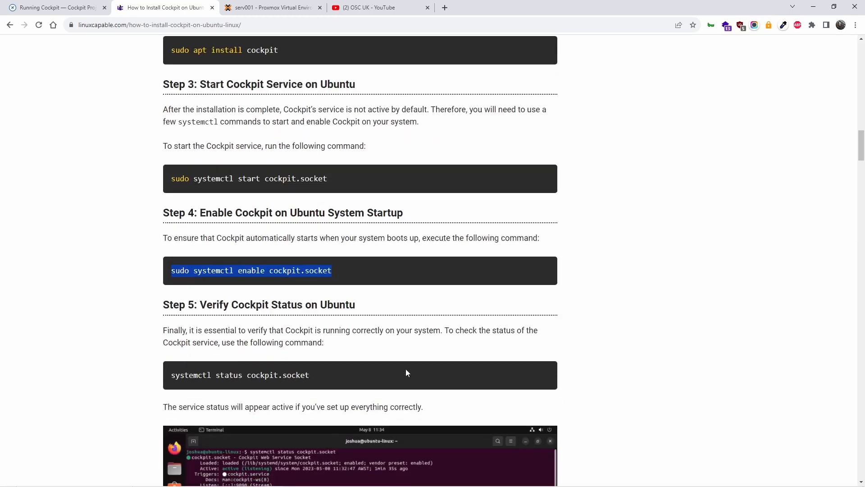
drag(314, 375, 172, 386)
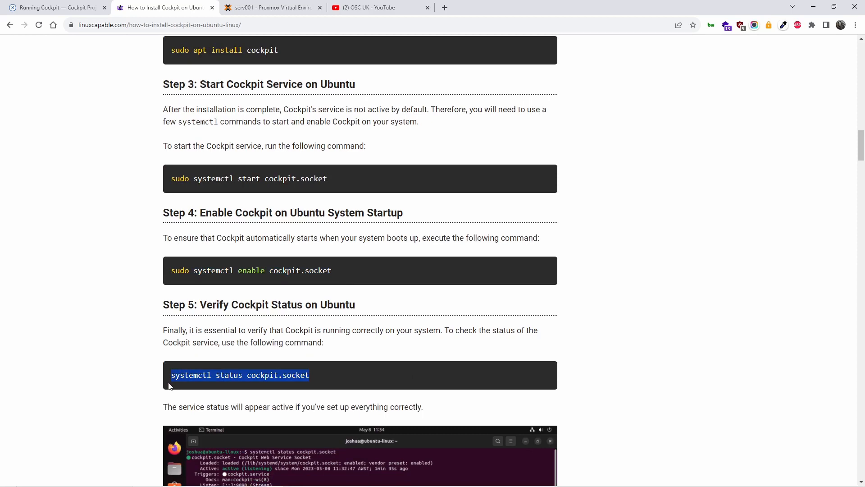
right_click(194, 373)
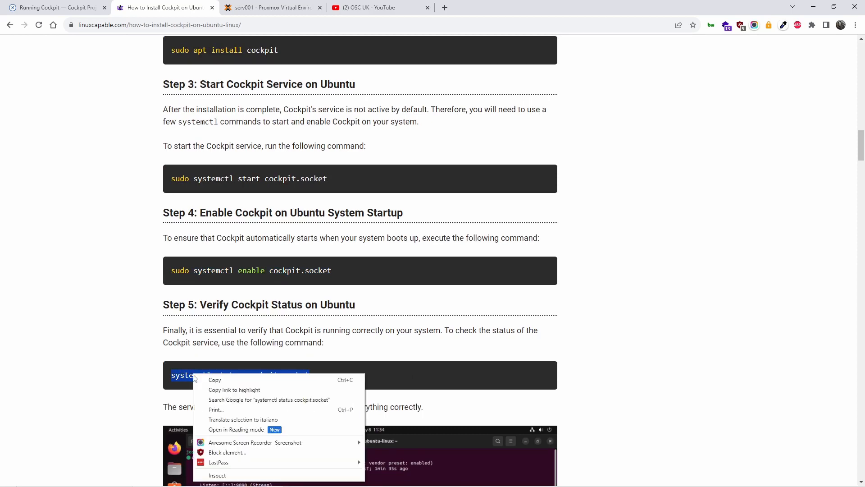
click(217, 380)
key(ctrl+Tab)
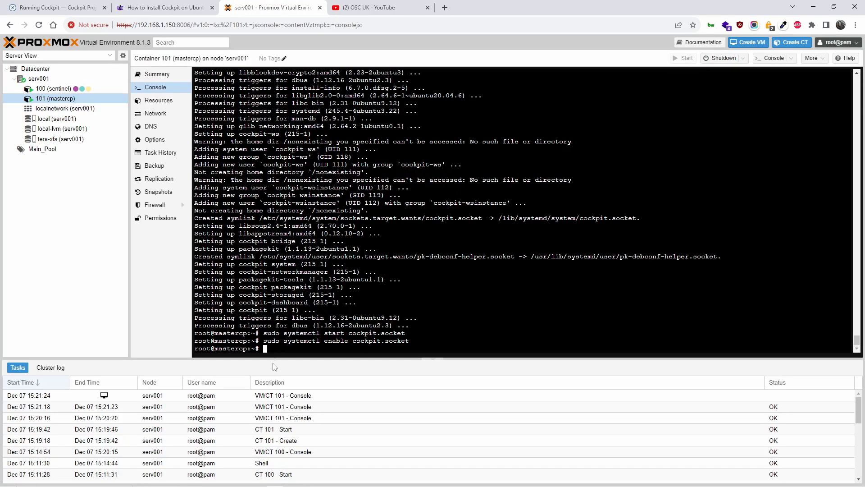
right_click(310, 349)
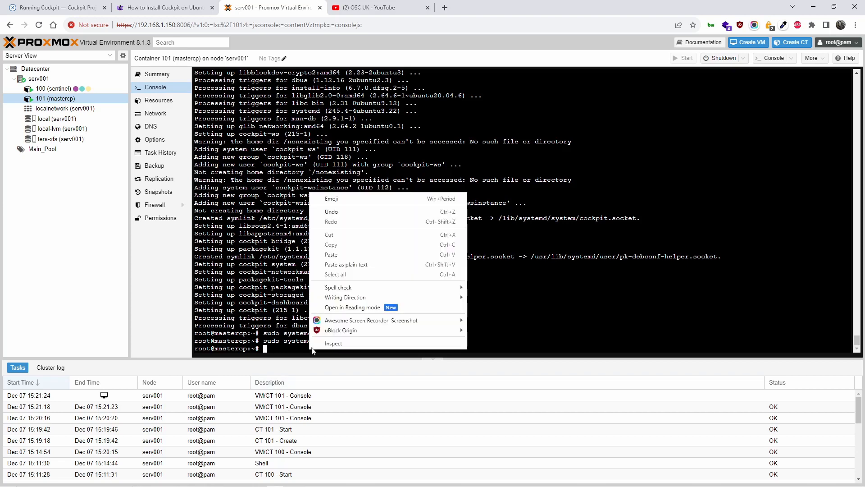
click(358, 264)
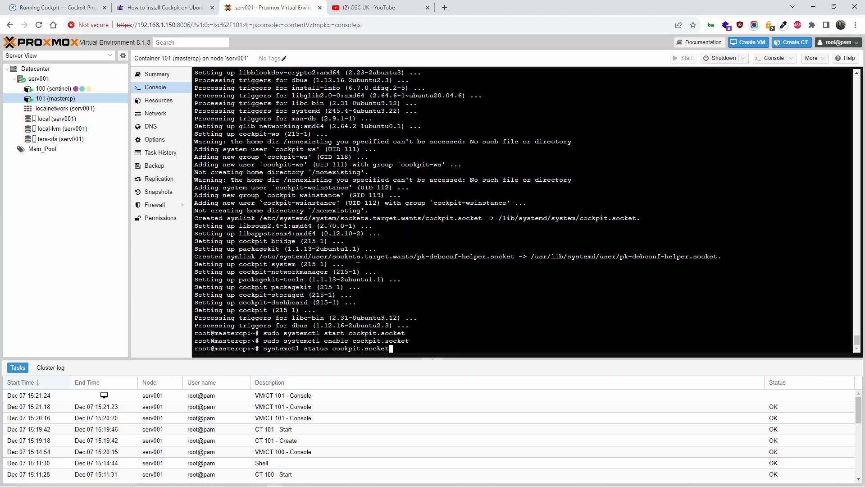
key(Return)
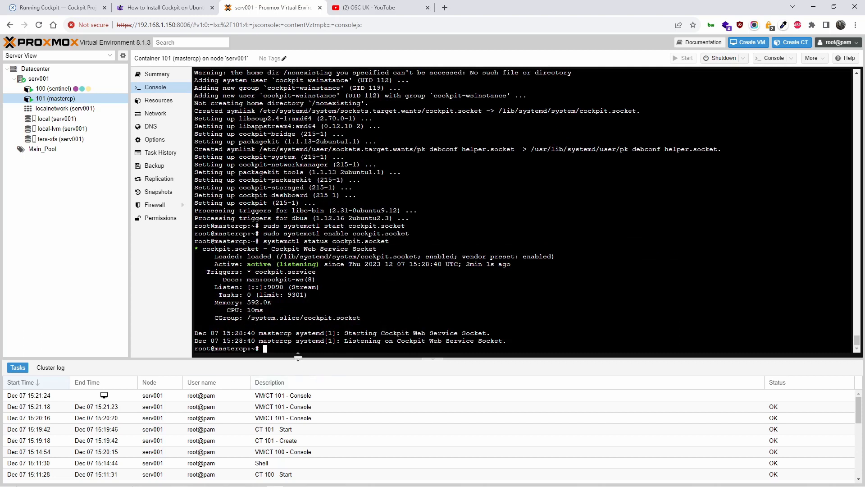
Note the 9090 listening port and run ifconfig, which is missing and suggests net-tools.
double_click(270, 287)
text(ifconfig)
key(Return)
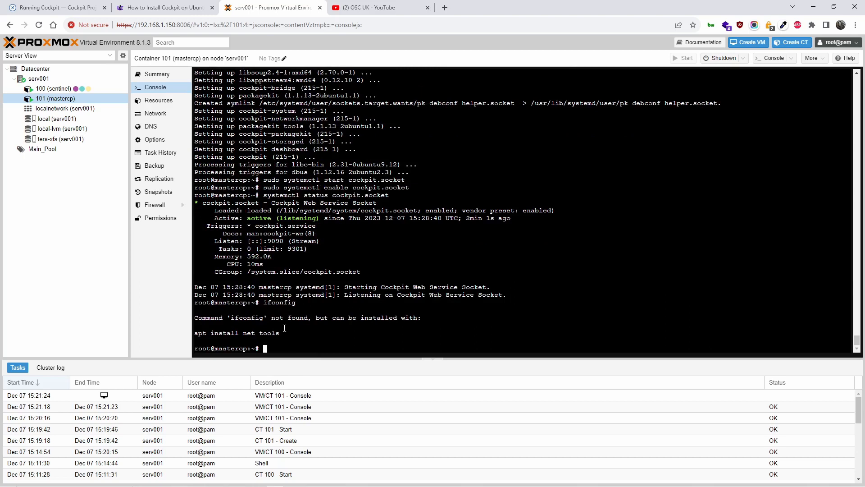
Install net-tools with apt and rerun ifconfig, showing eth0 at 192.168.1.232.
drag(288, 333, 200, 332)
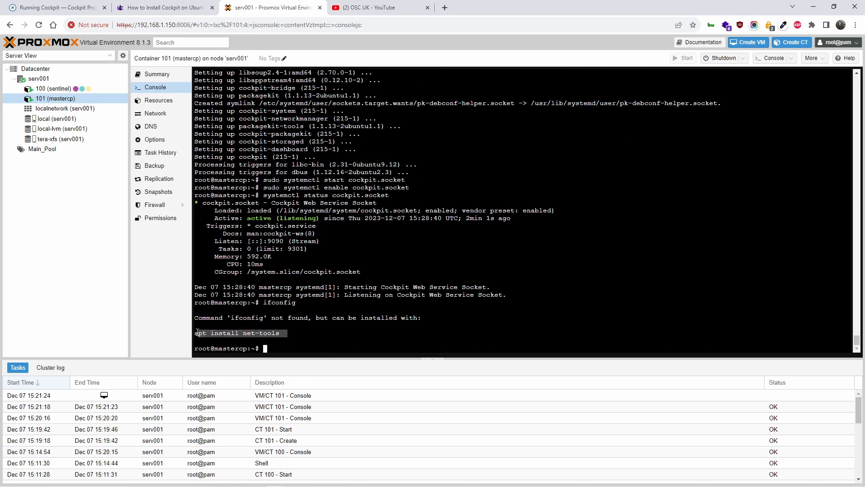
right_click(202, 334)
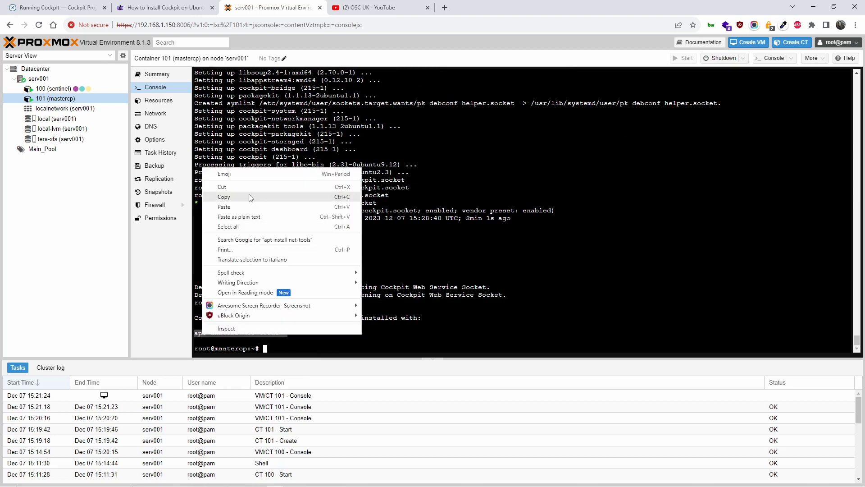
click(250, 197)
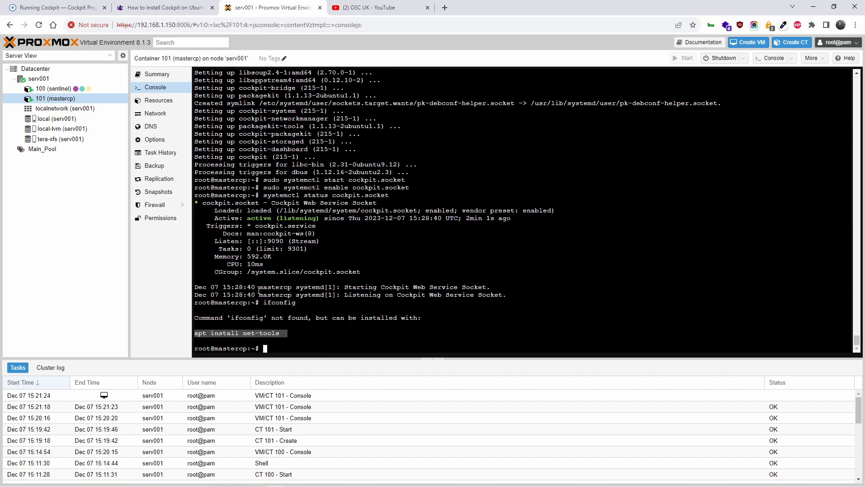
right_click(272, 348)
click(355, 267)
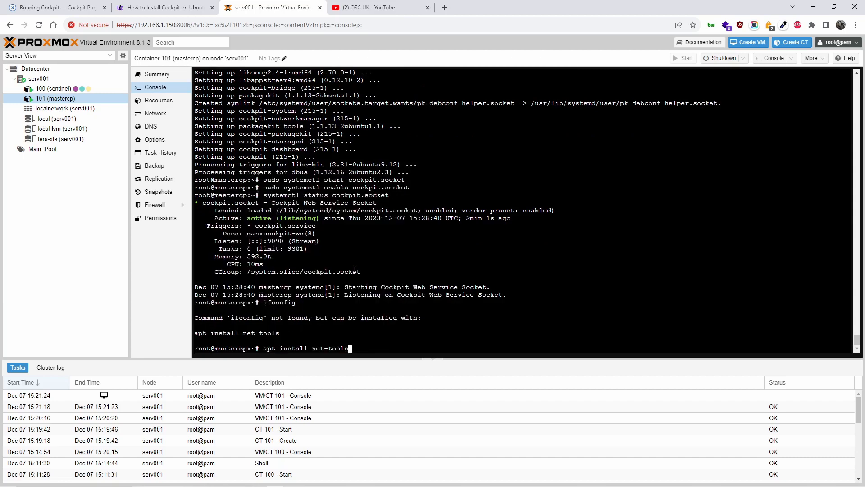
key(Return)
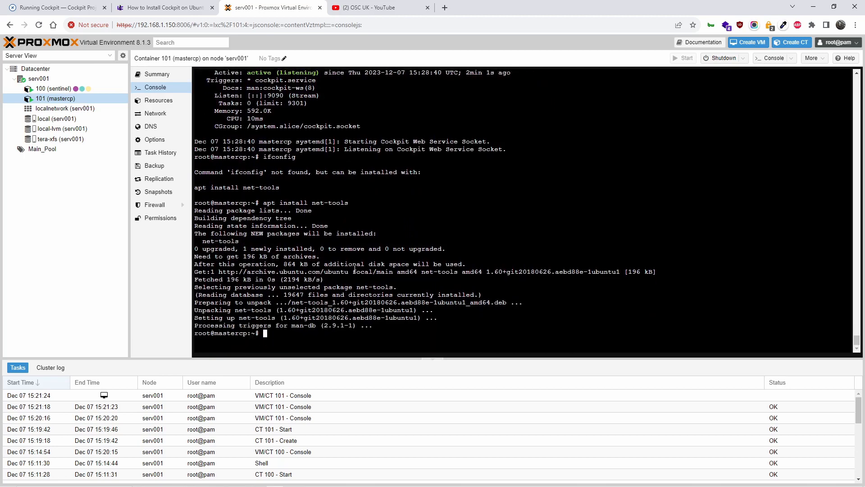
key(Up)
key(Up)
key(Return)
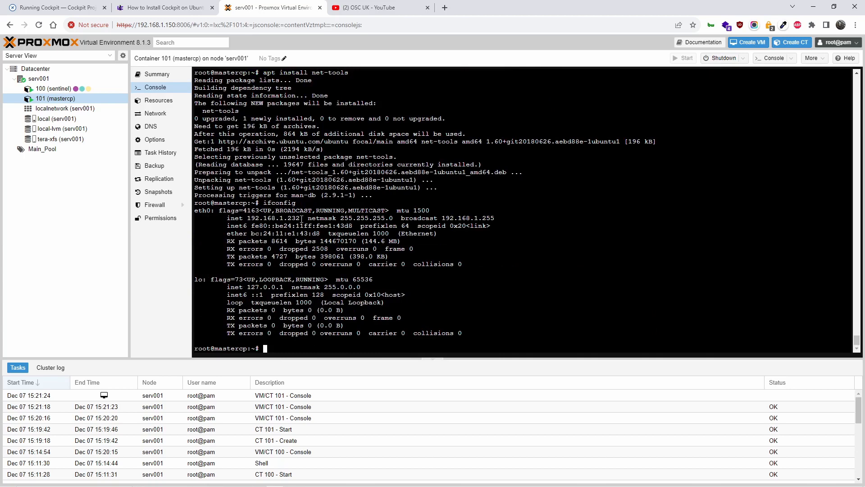
Load 192.168.1.232:9090 in a new tab and proceed past the untrusted-certificate warning.
click(444, 8)
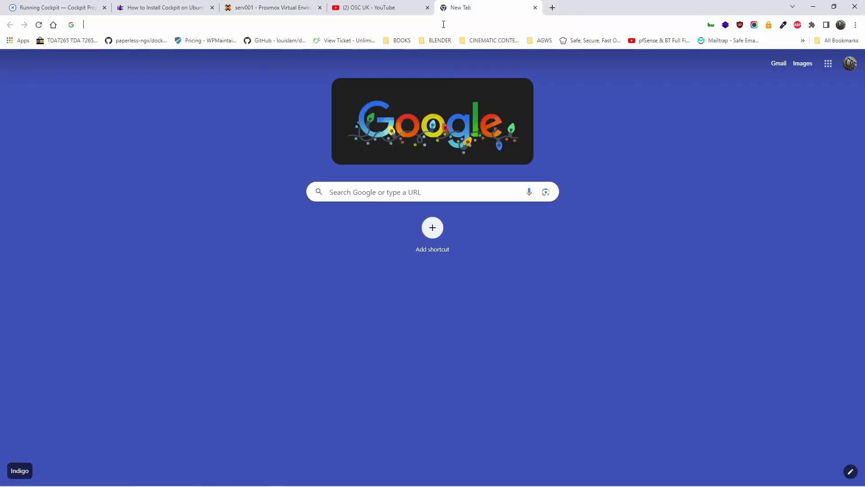
click(442, 25)
text(192.168.1)
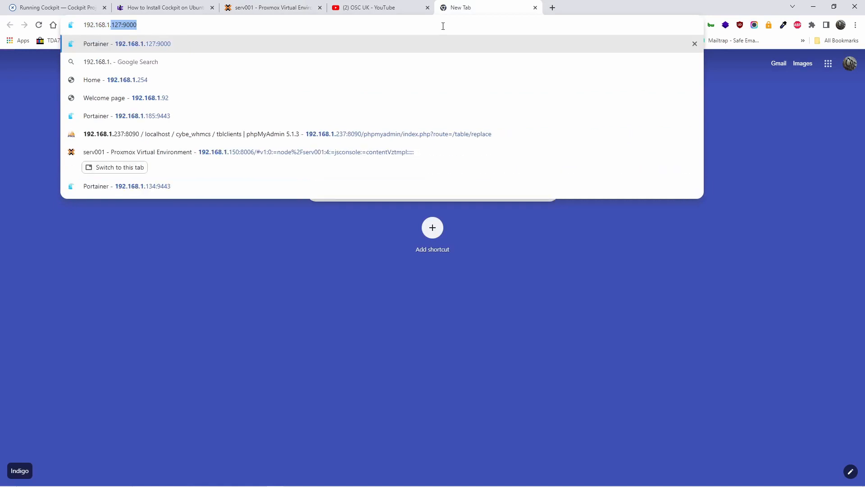
text(.232)
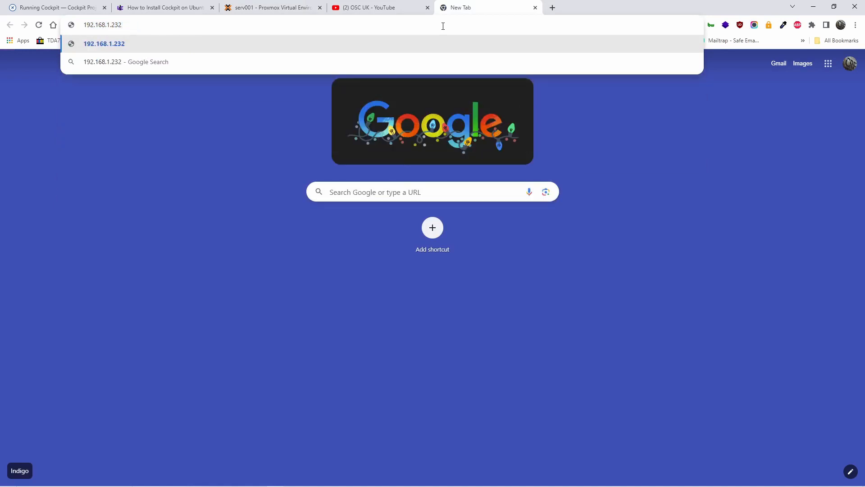
text(:9090)
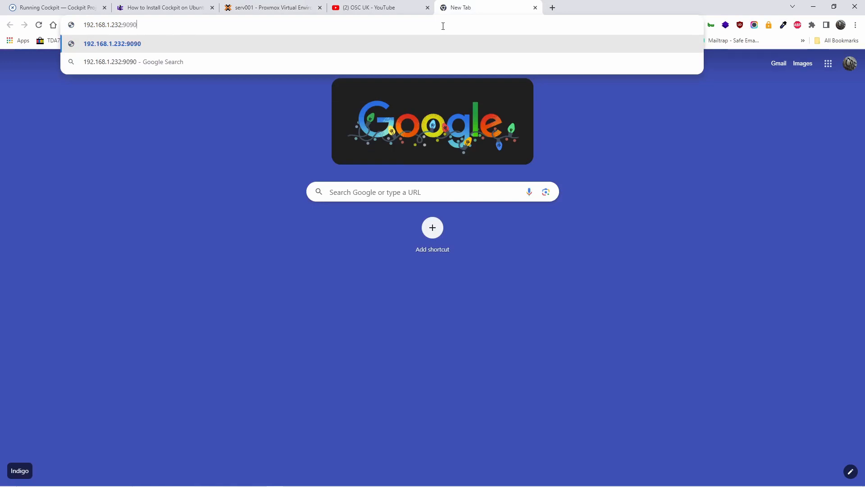
key(Return)
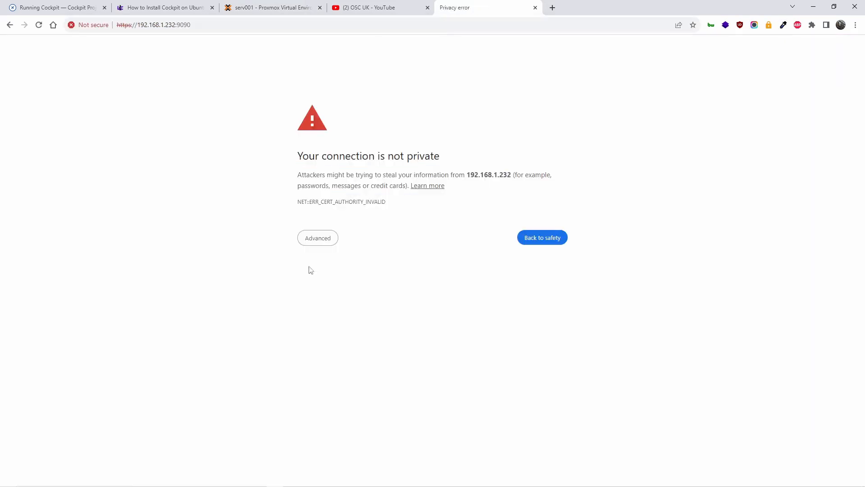
click(318, 242)
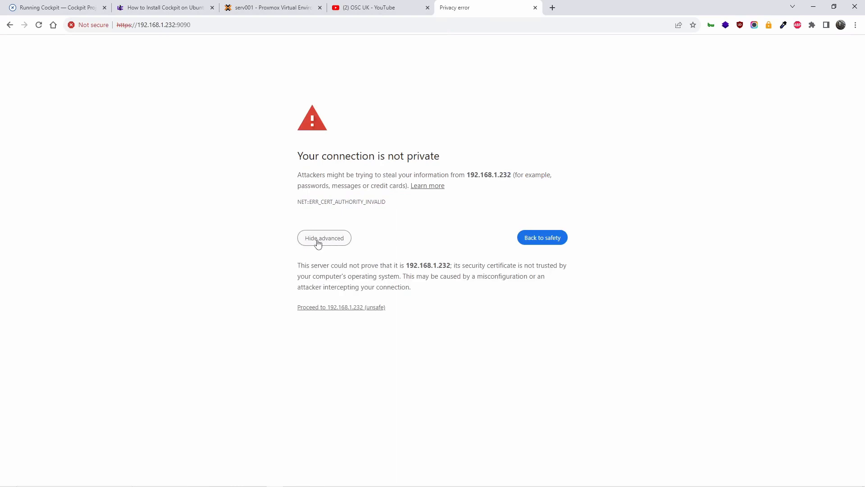
click(354, 307)
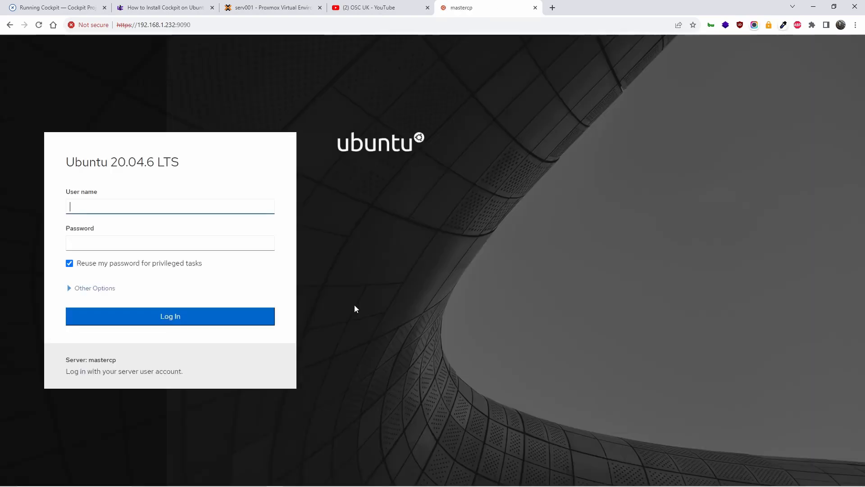
click(276, 9)
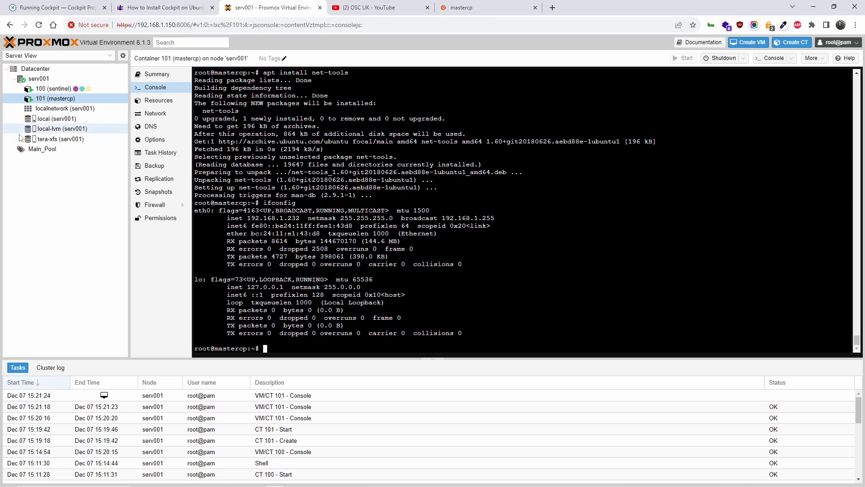
click(452, 5)
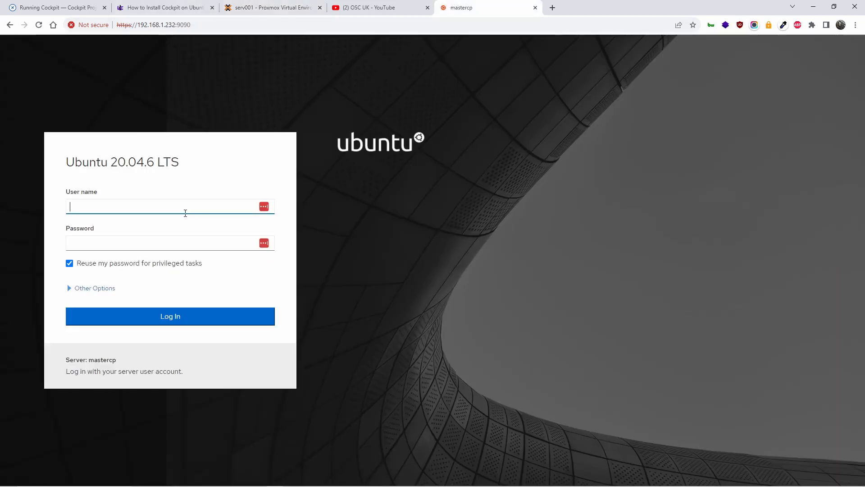
Log in to Cockpit as root with the administrator password, expanding Other Options first.
text(root)
key(Tab)
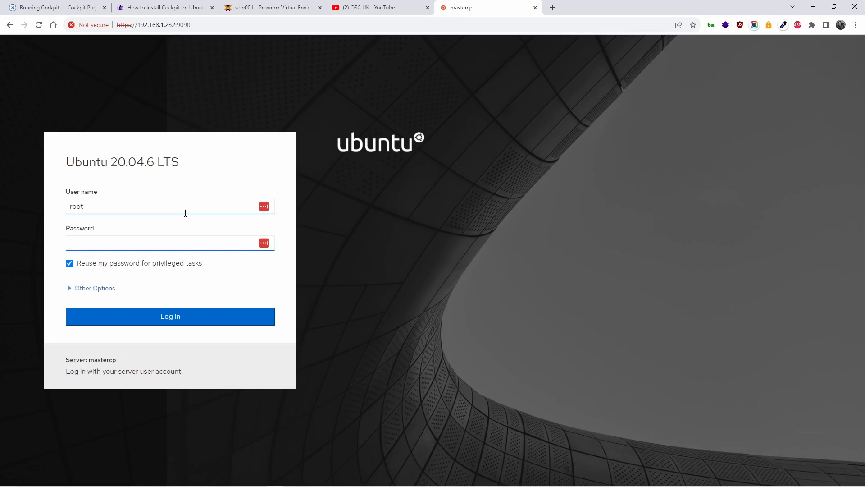
text(••••••••••••••)
click(97, 292)
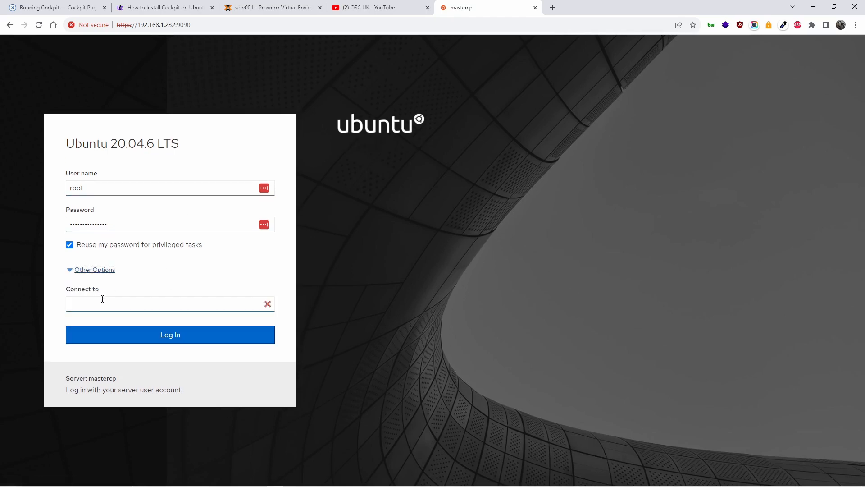
click(106, 307)
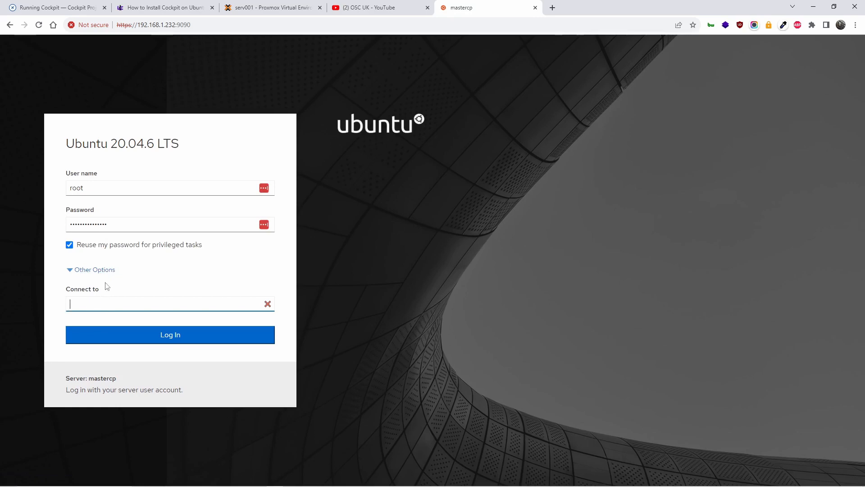
click(121, 337)
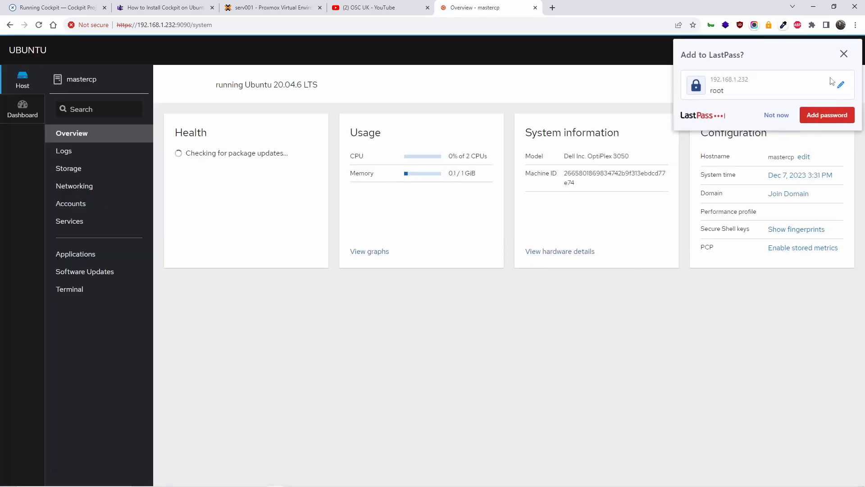
Decline LastPass saving, check hardware details (OptiPlex 3050, i3-6100 CPU), then return to Overview.
click(776, 115)
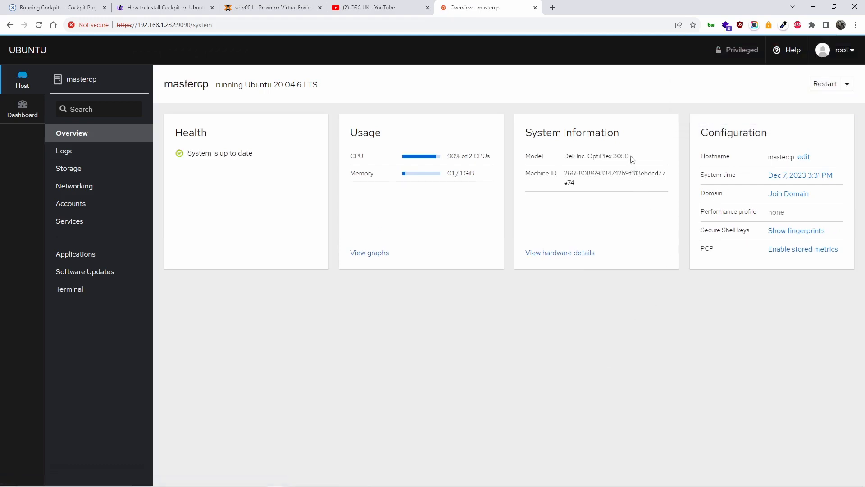
drag(631, 158, 612, 158)
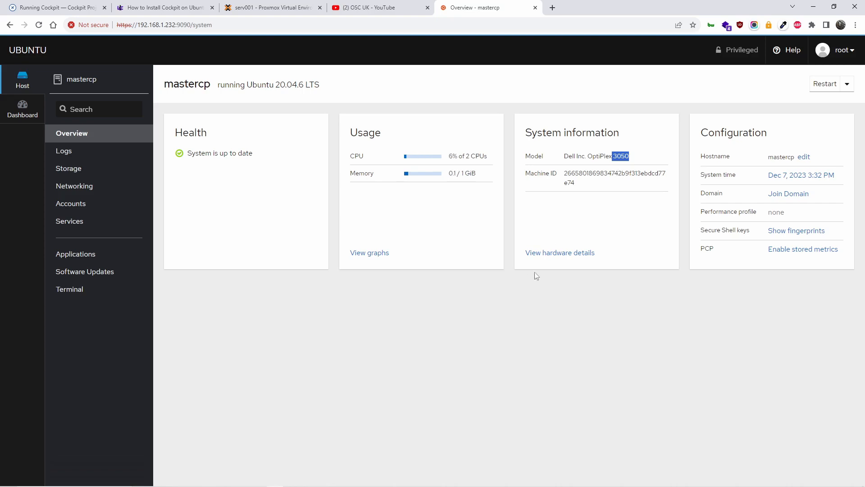
click(571, 252)
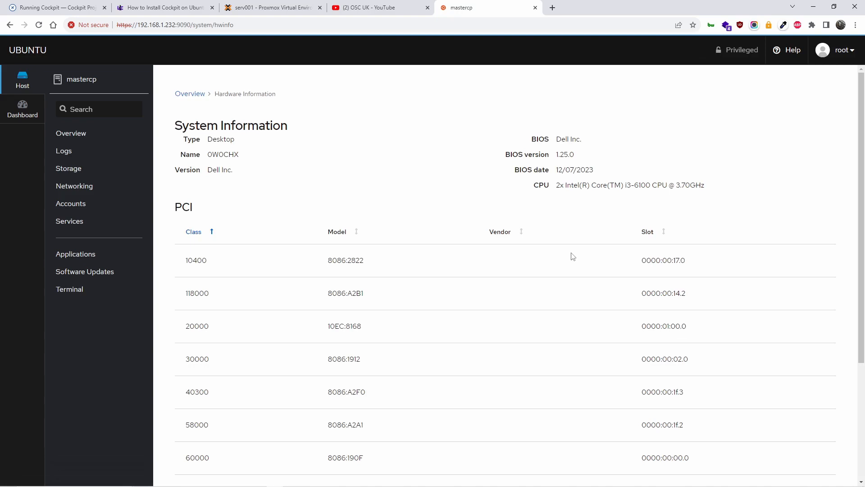
drag(615, 183, 650, 186)
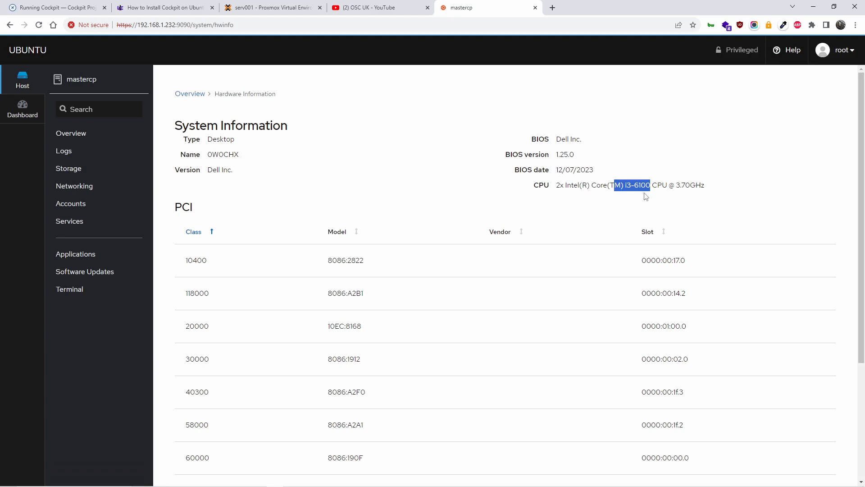
click(615, 205)
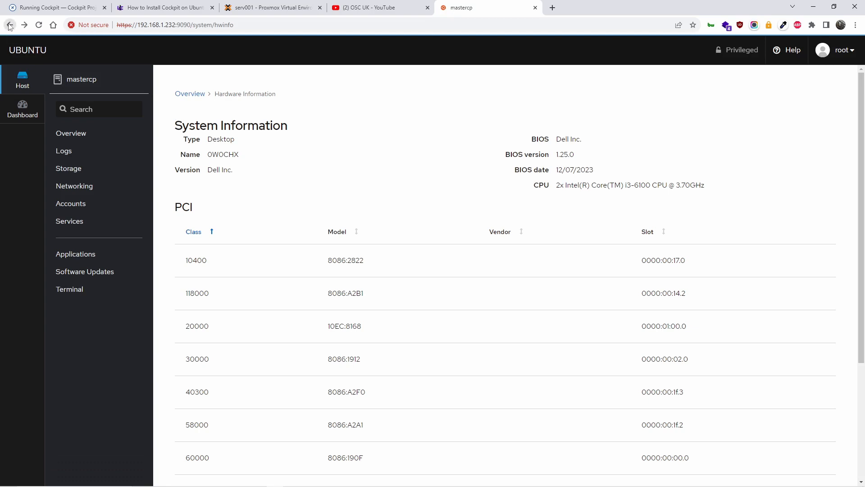
click(91, 140)
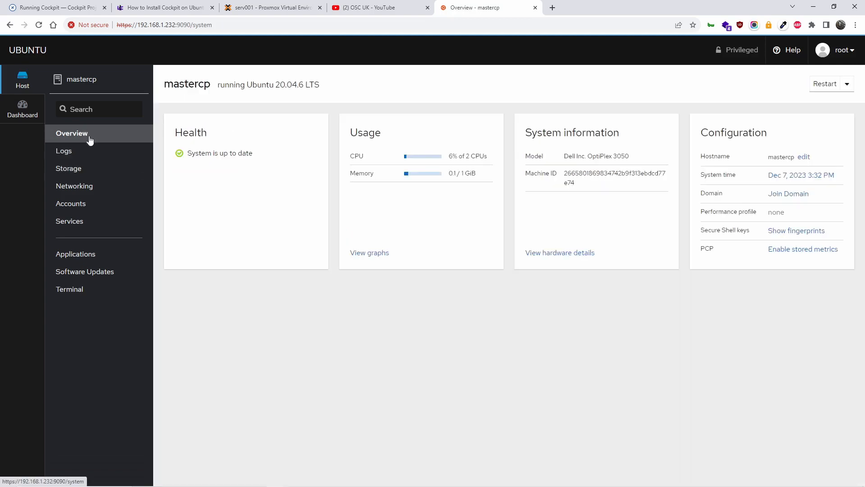
Browse the usage graphs, Logs with its date range list, Storage, Networking and Accounts, ending on Services.
click(359, 252)
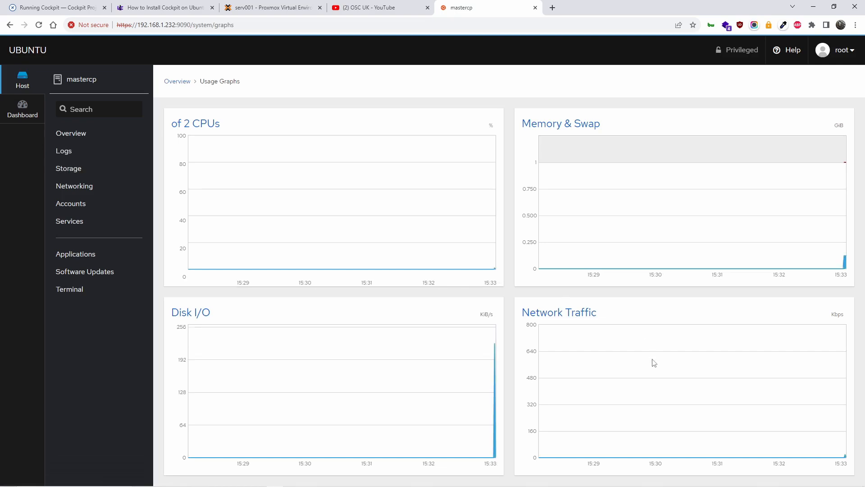
click(78, 137)
click(78, 152)
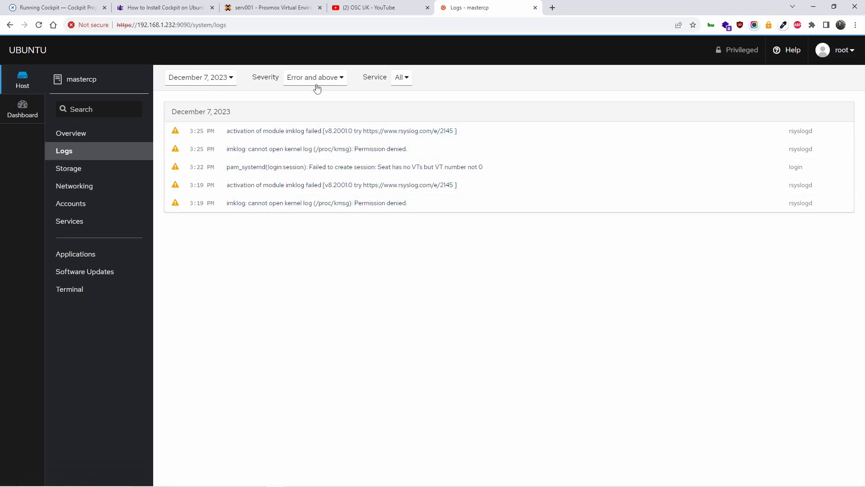
click(226, 79)
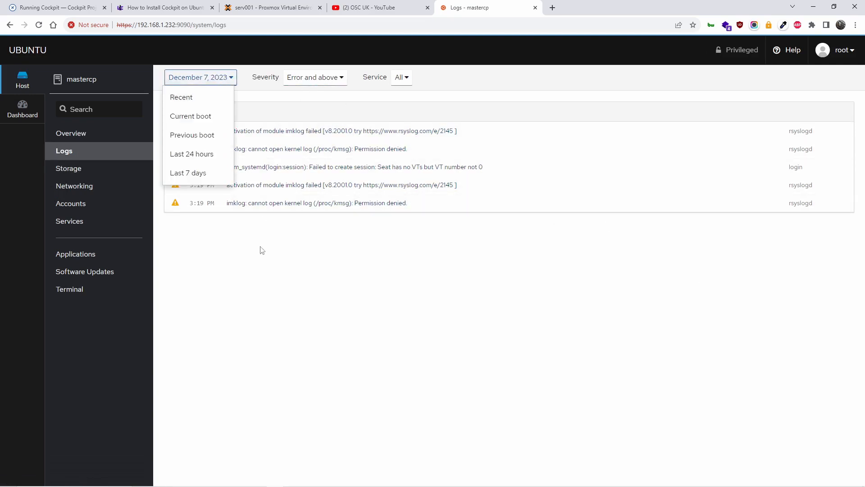
click(255, 202)
click(68, 174)
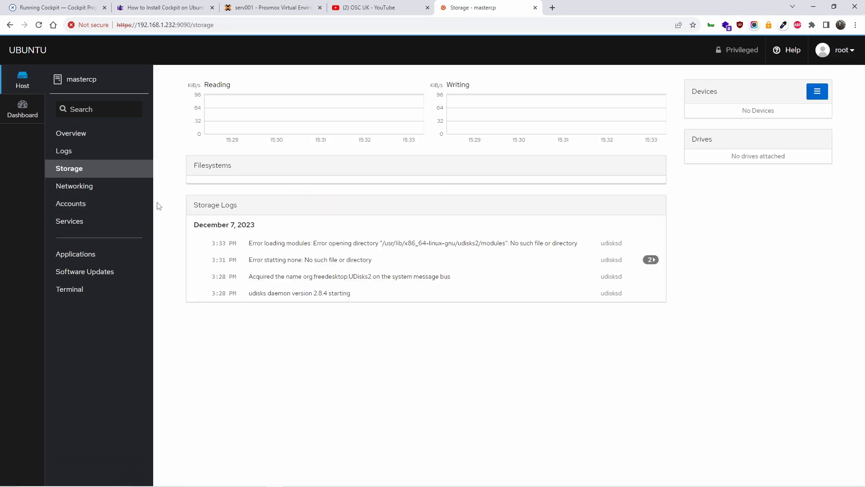
click(88, 193)
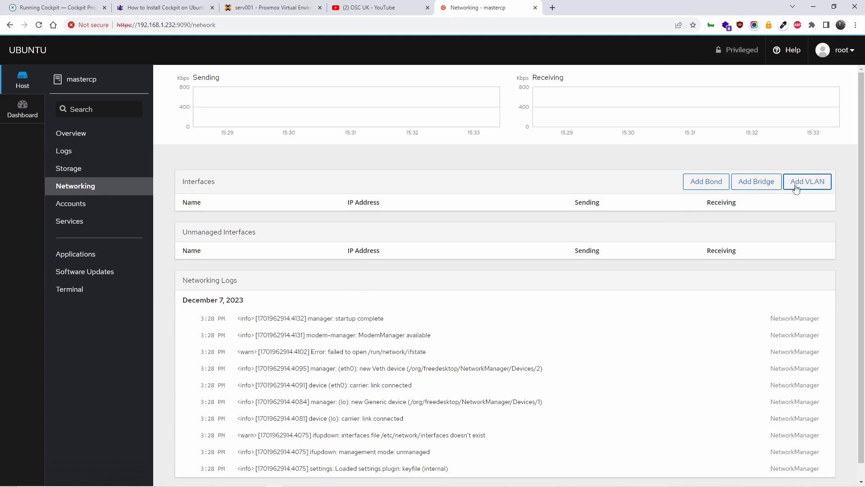
scroll(491, 350, down, 1)
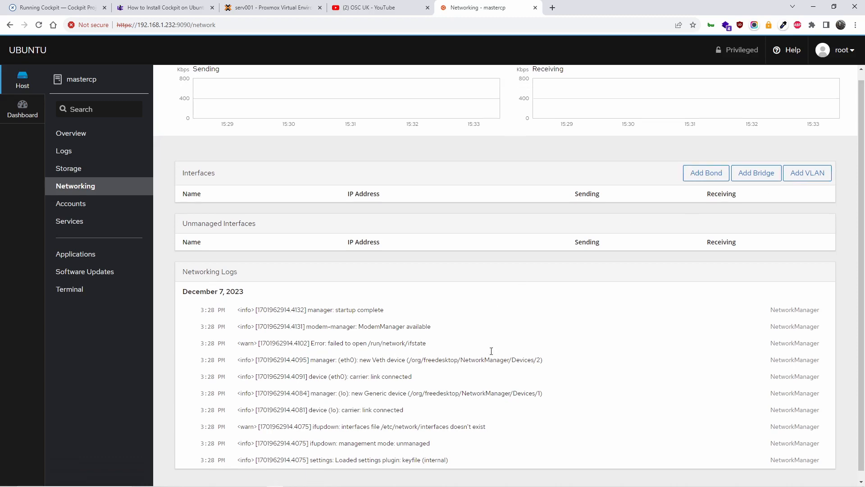
click(72, 204)
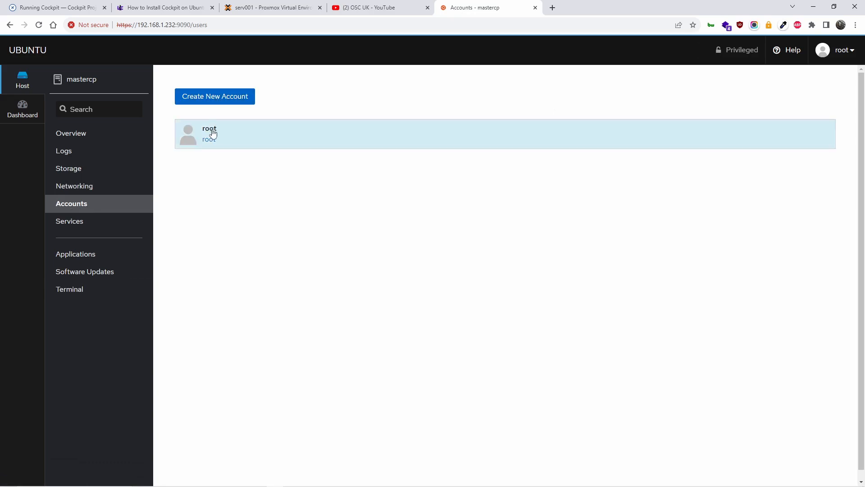
click(74, 228)
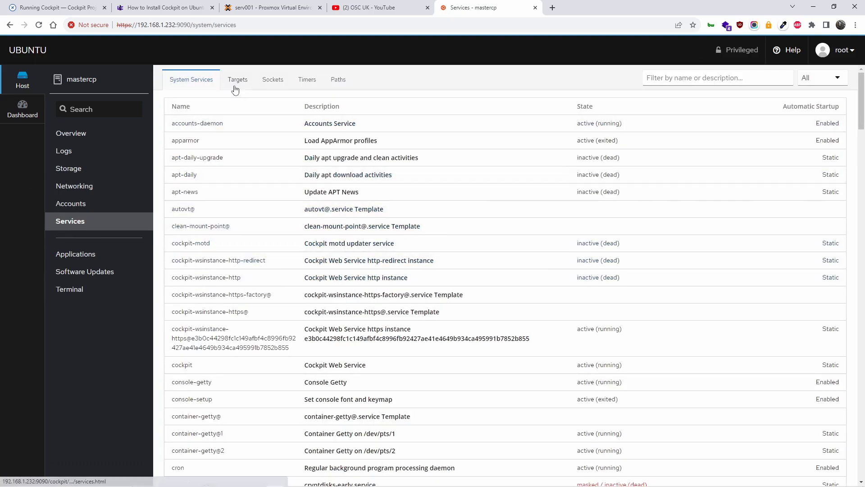
Browse the Services page's Targets, Sockets, Timers and Paths lists.
scroll(369, 207, down, 5)
scroll(383, 218, up, 5)
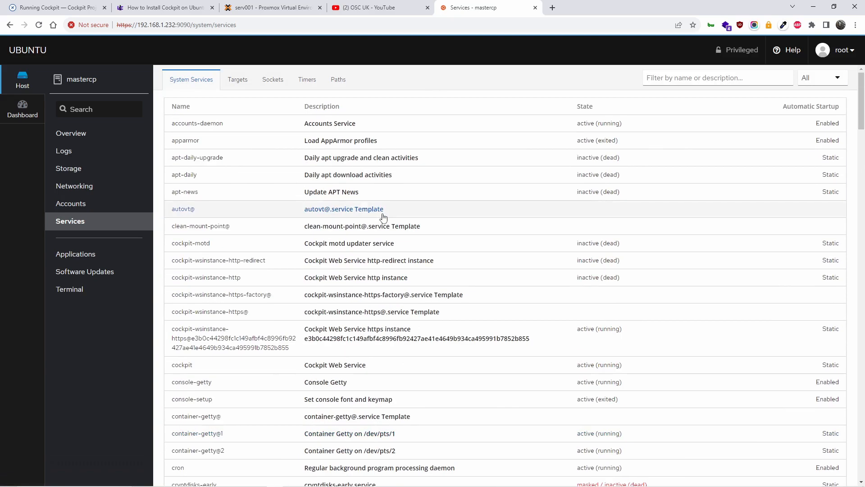
scroll(383, 217, down, 20)
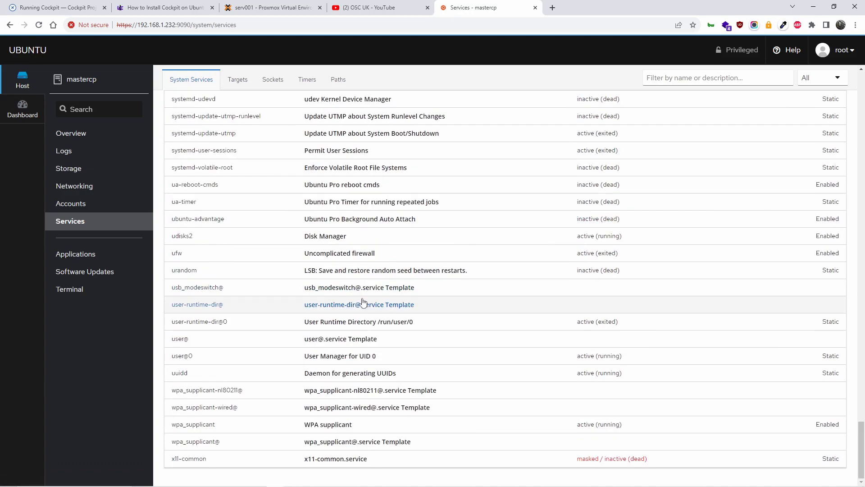
scroll(363, 302, up, 20)
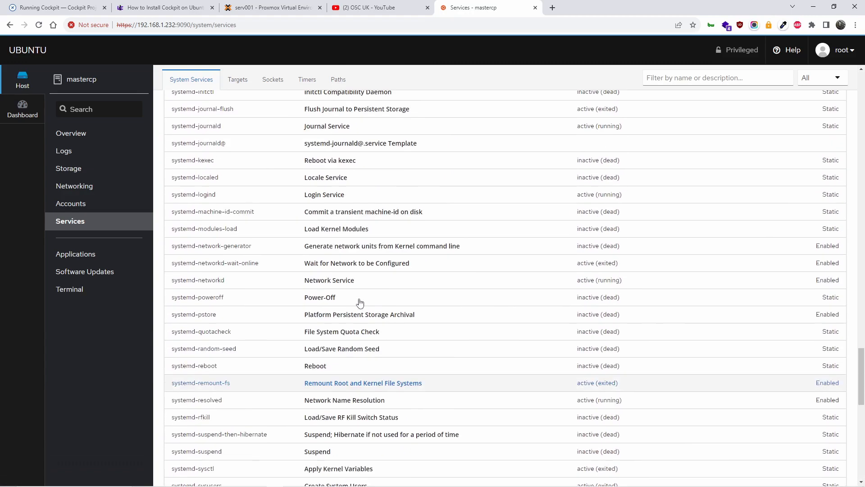
click(238, 82)
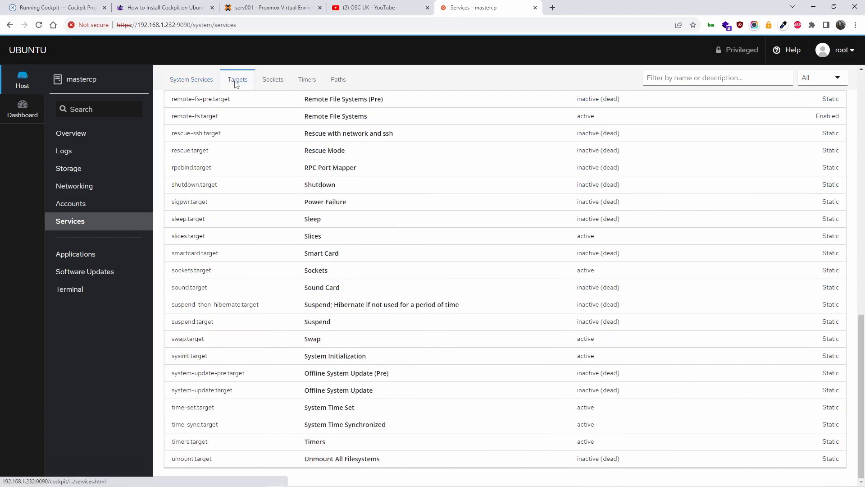
click(270, 80)
click(307, 78)
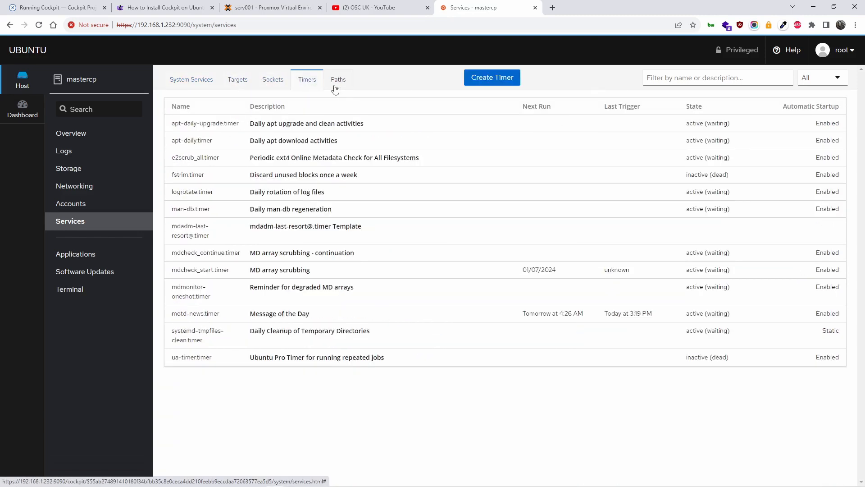
click(336, 89)
click(309, 86)
Look at the logged-in account's settings, then return to the Timers list.
click(851, 58)
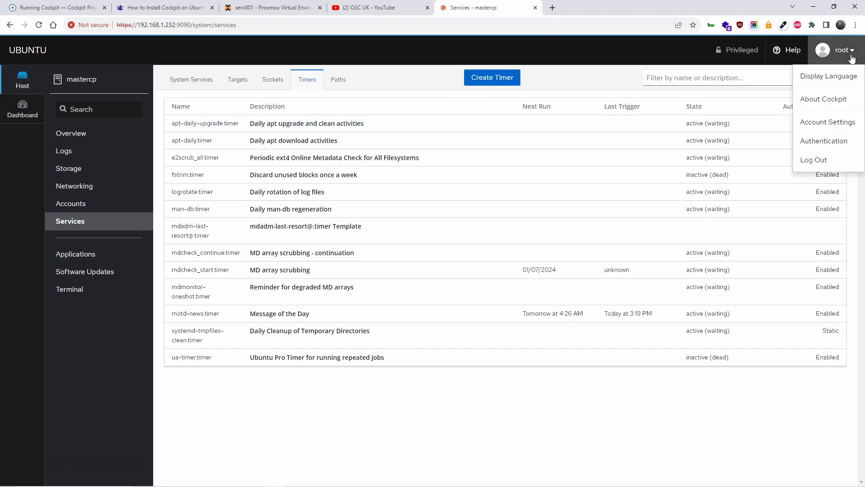
click(841, 121)
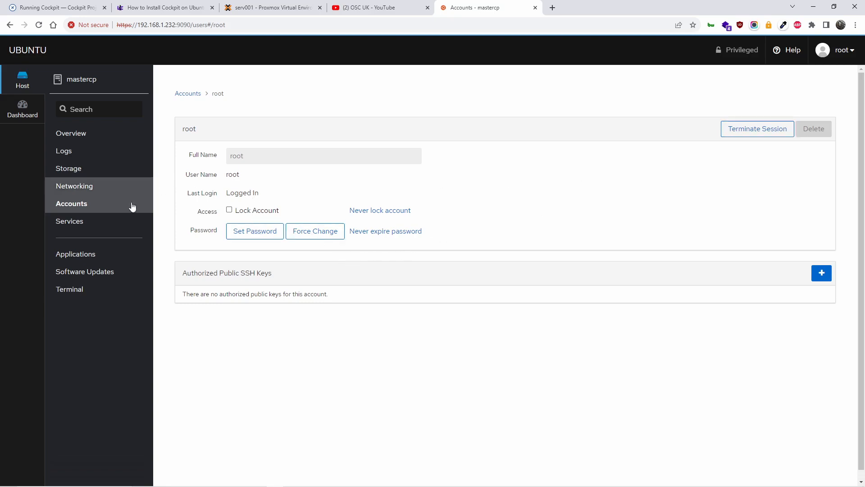
click(109, 221)
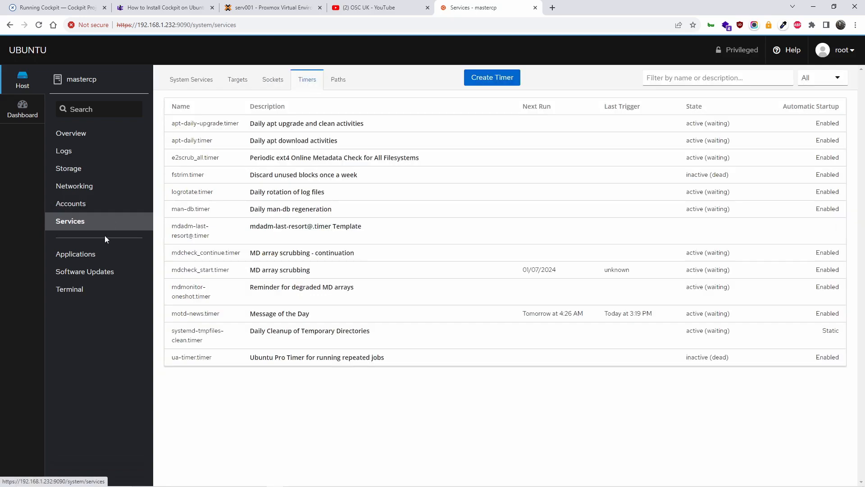
From Applications, open Storage, go back, and view its details via Manage storage.
click(92, 255)
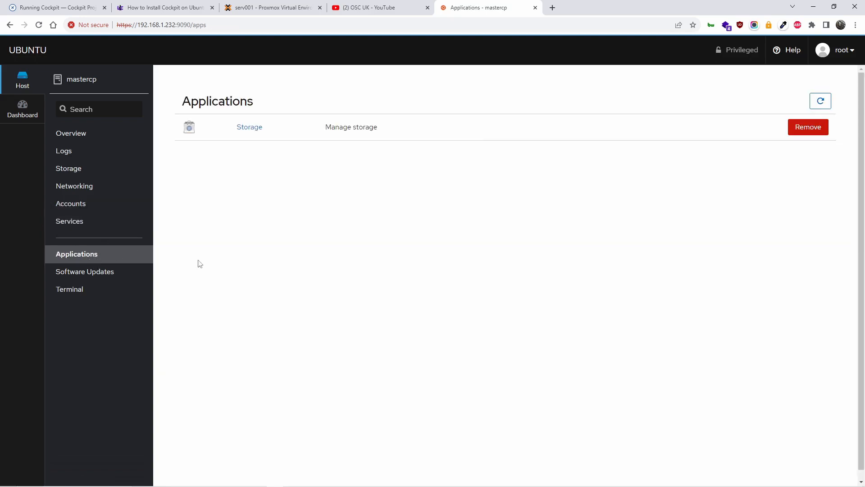
click(249, 128)
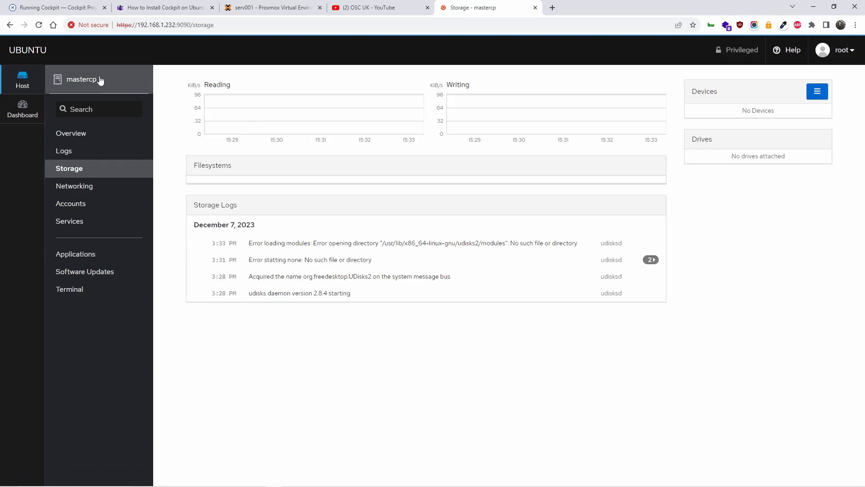
click(10, 25)
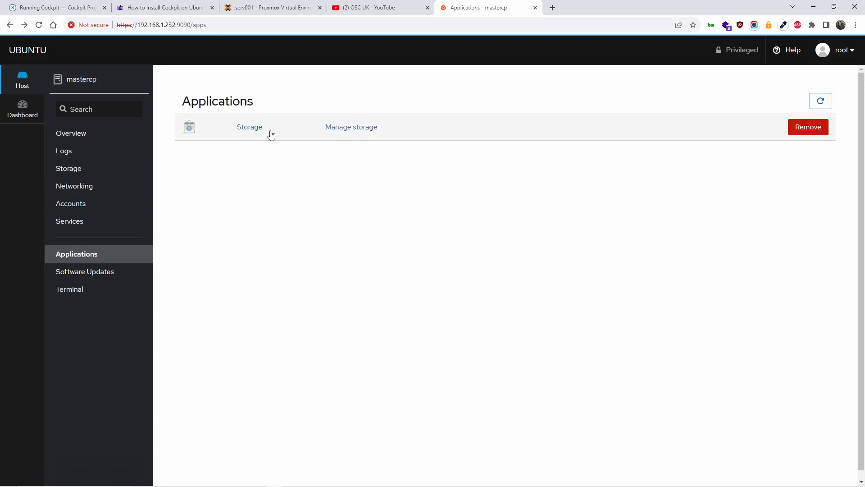
click(347, 131)
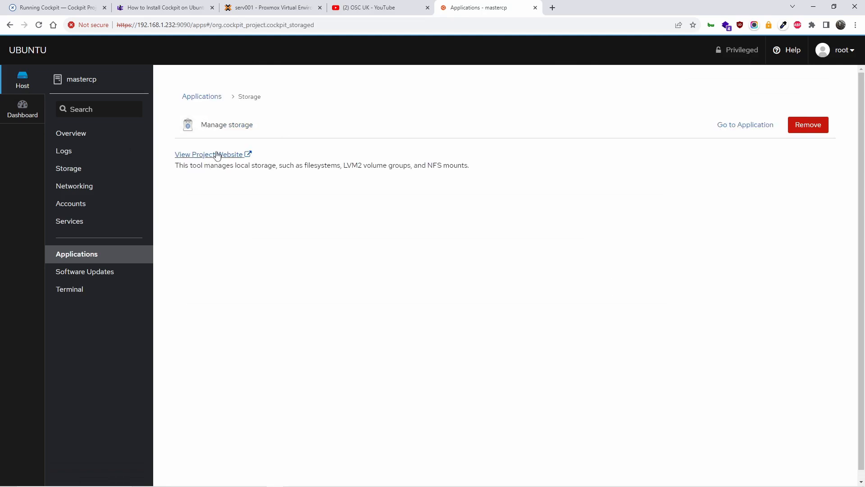
Open Storage, start Create RAID Device, review RAID 5 and 512 KiB chunk size, then cancel.
click(737, 125)
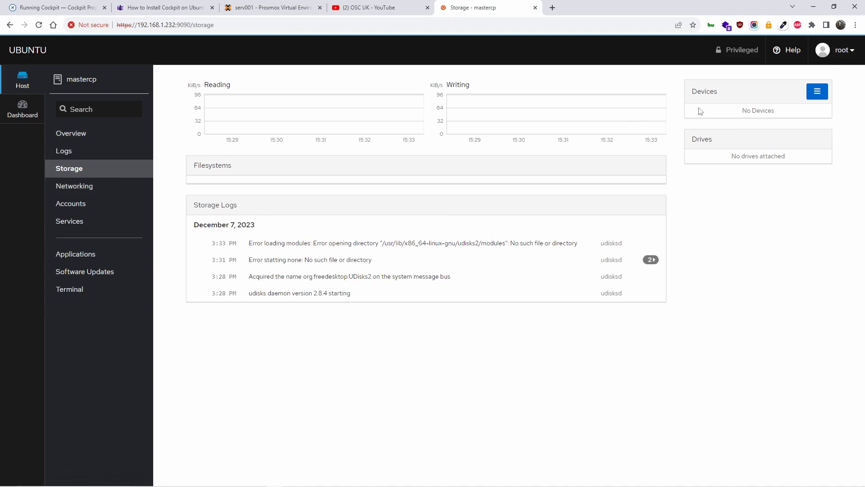
click(811, 99)
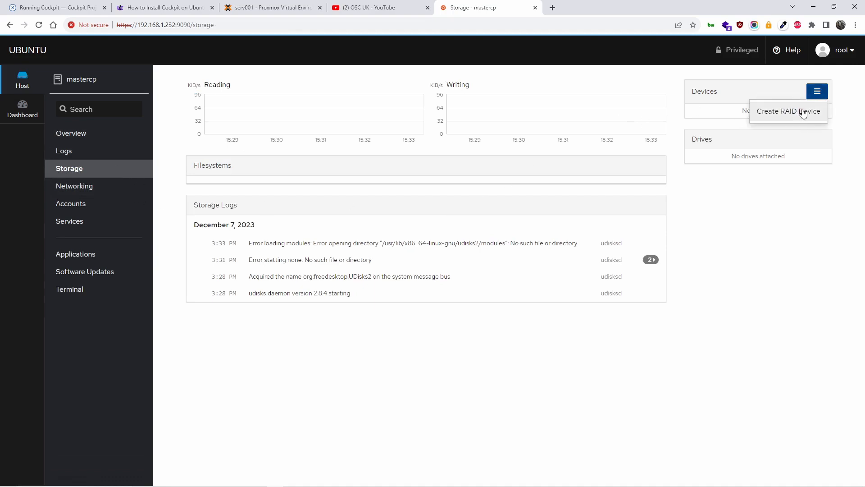
click(807, 112)
click(472, 149)
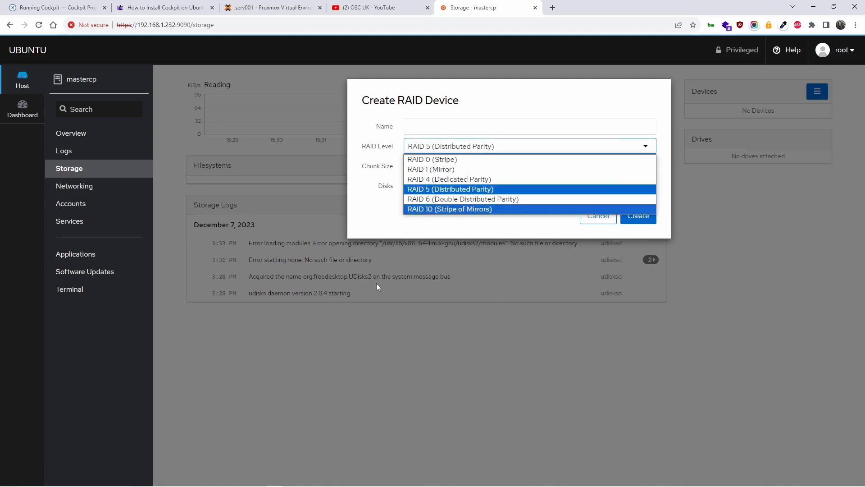
click(457, 352)
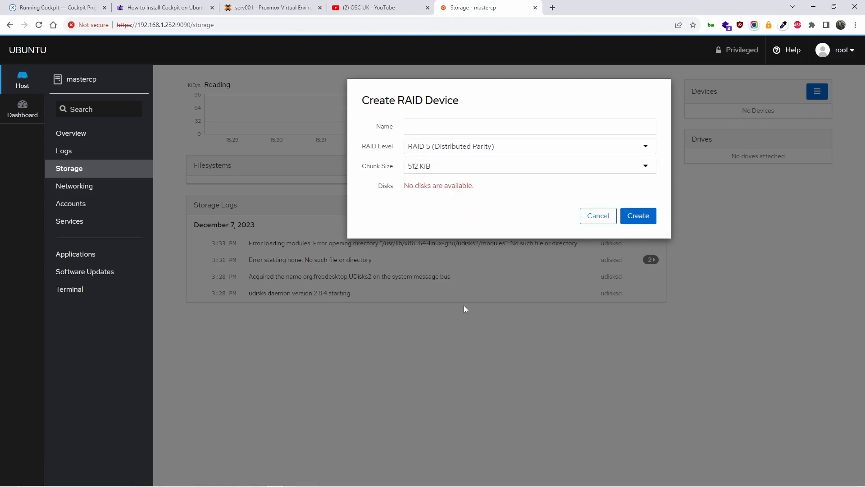
click(453, 168)
click(453, 170)
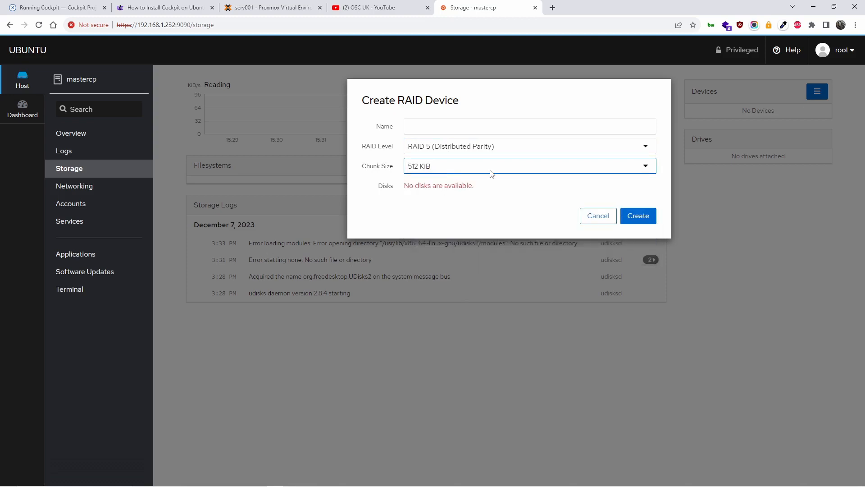
click(601, 216)
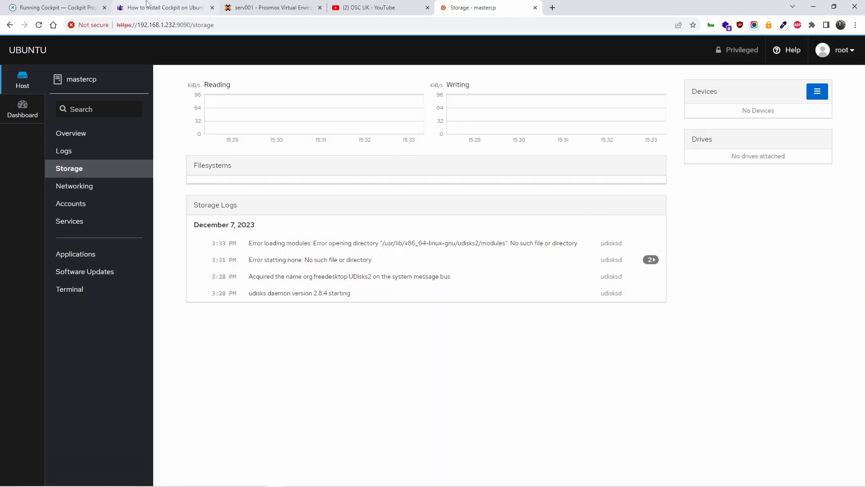
Glance at the Proxmox and YouTube tabs, then open Cockpit's Terminal page with a root shell.
mouse_move(236, 2)
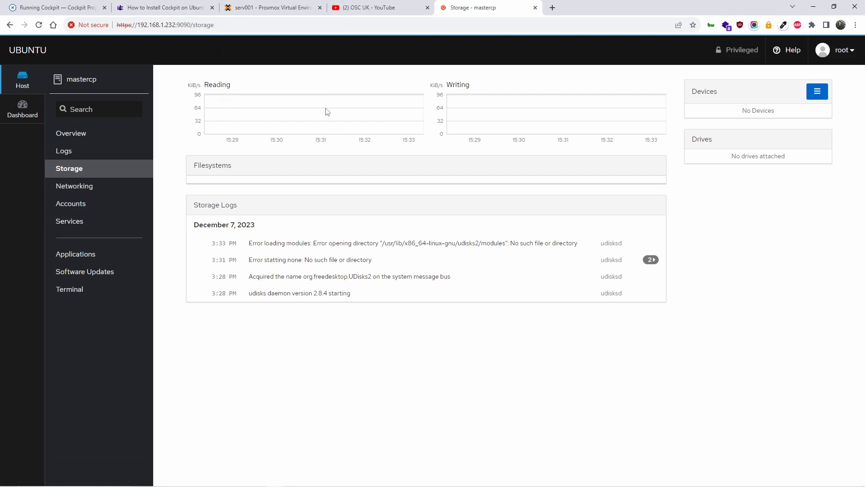
mouse_move(278, 3)
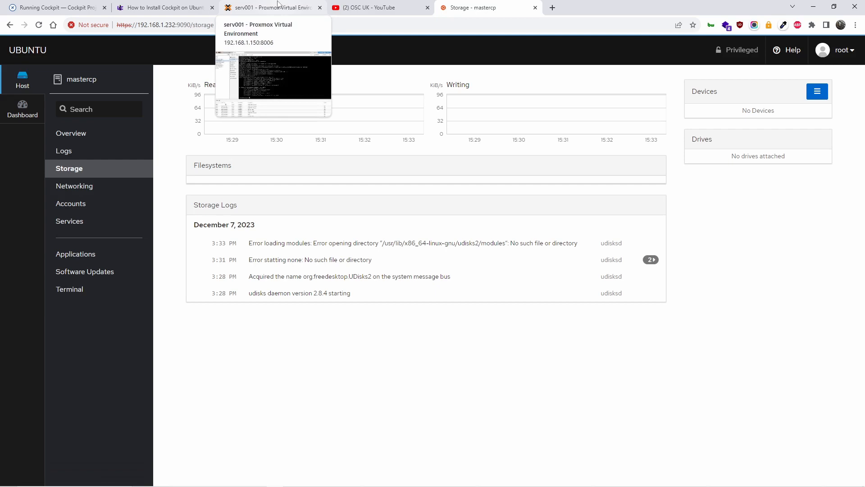
click(278, 3)
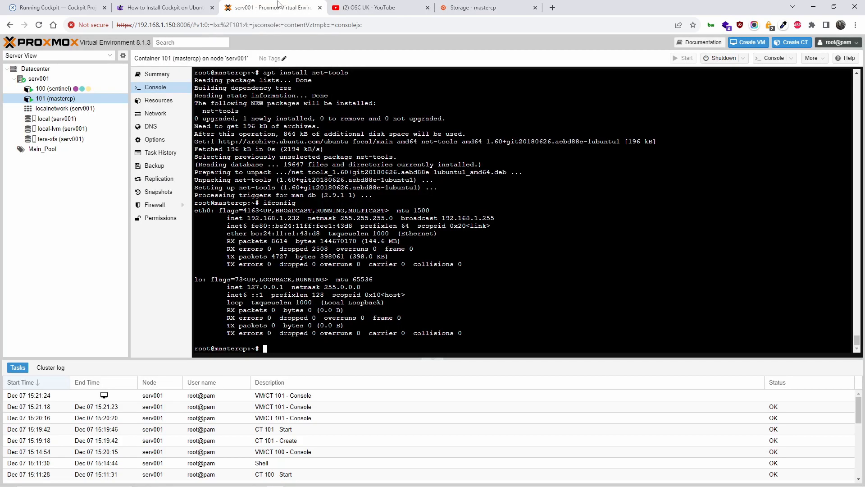
click(374, 6)
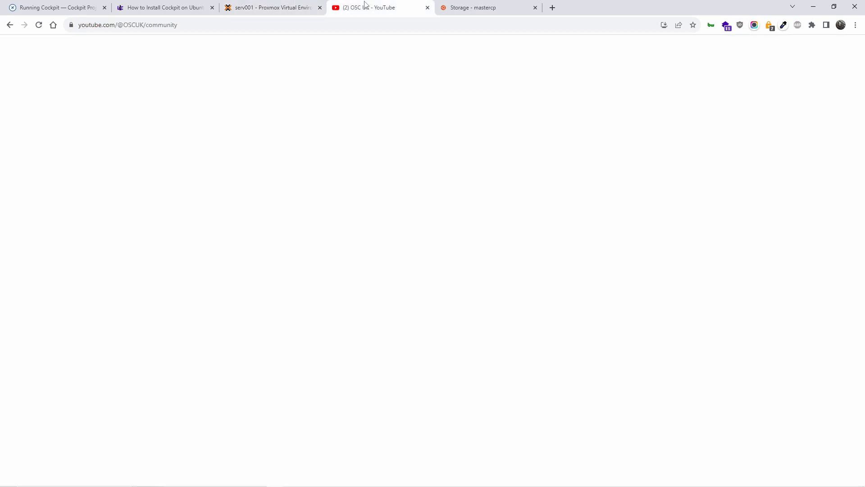
click(471, 4)
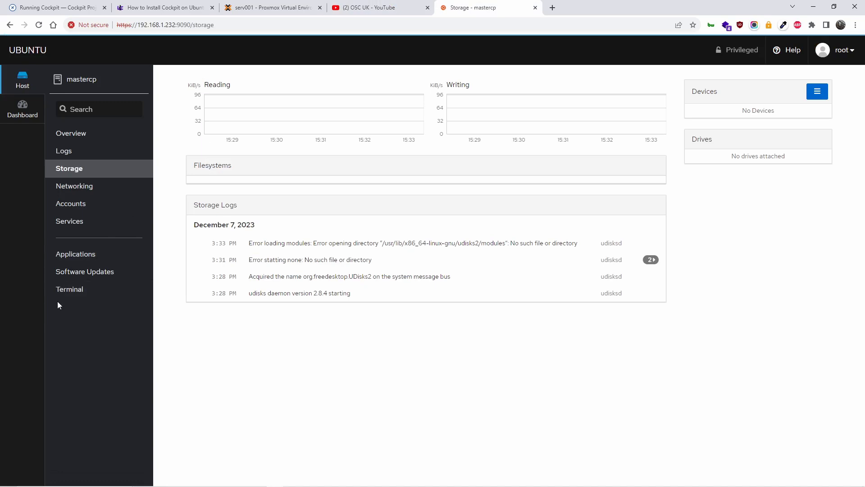
click(72, 290)
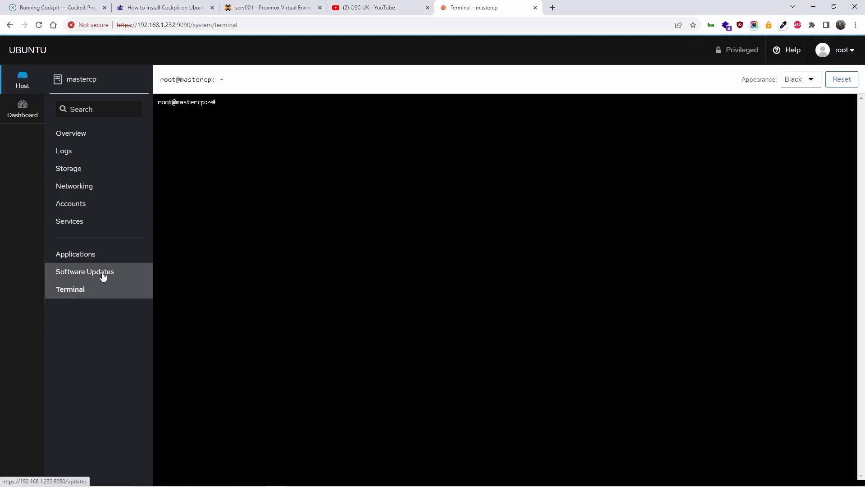
Retry Software Updates, which fails offline again, then check the Proxmox and guide tabs.
click(103, 272)
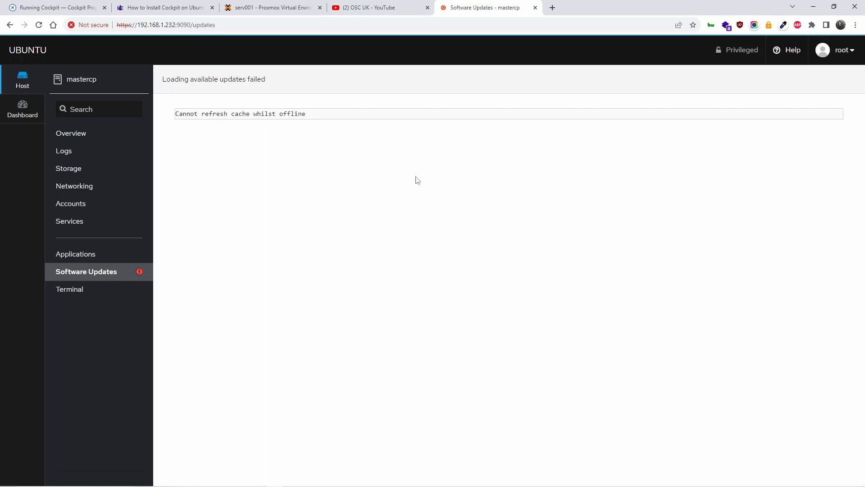
click(40, 25)
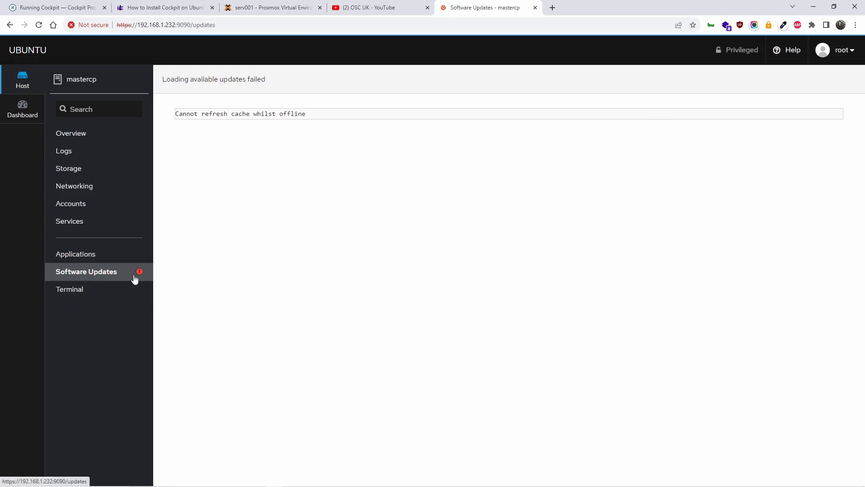
click(165, 7)
click(265, 6)
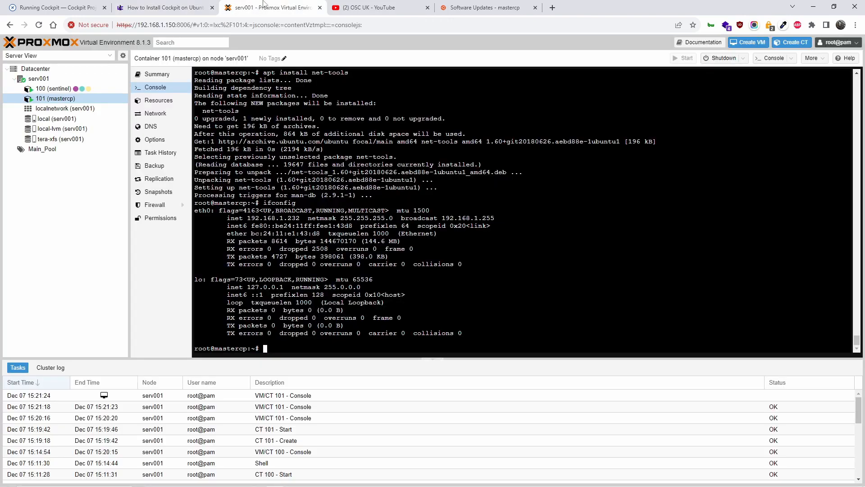
click(165, 8)
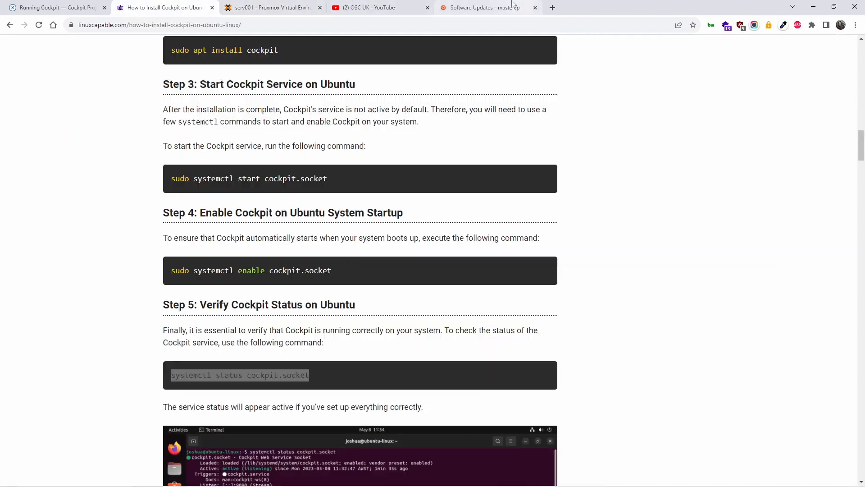
click(512, 5)
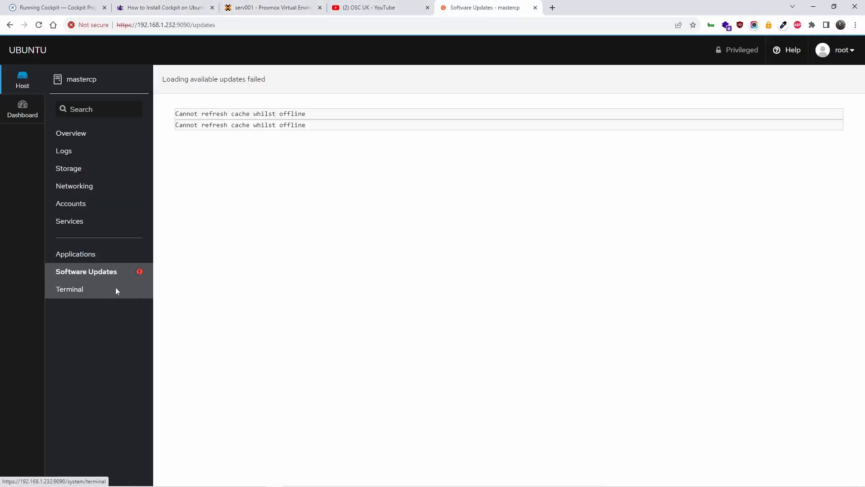
Run 'apt update' in the mastercp terminal, which reports all packages current, then recheck Software Updates.
click(115, 287)
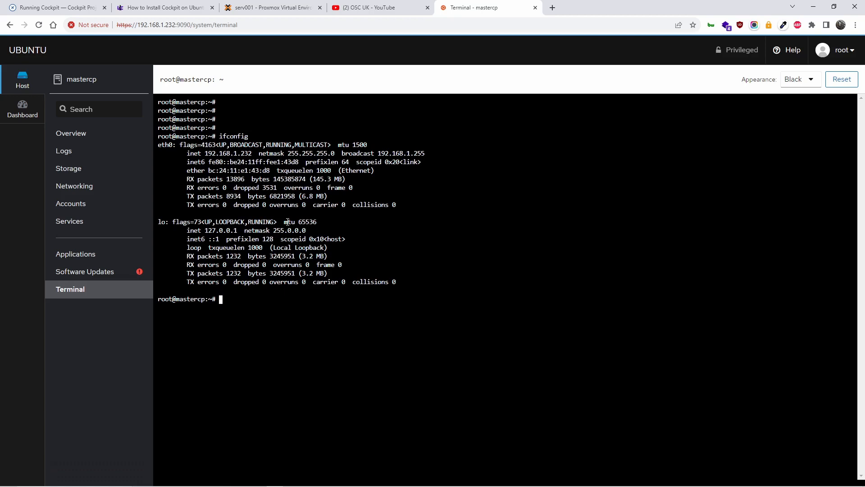
text(apt update)
key(Return)
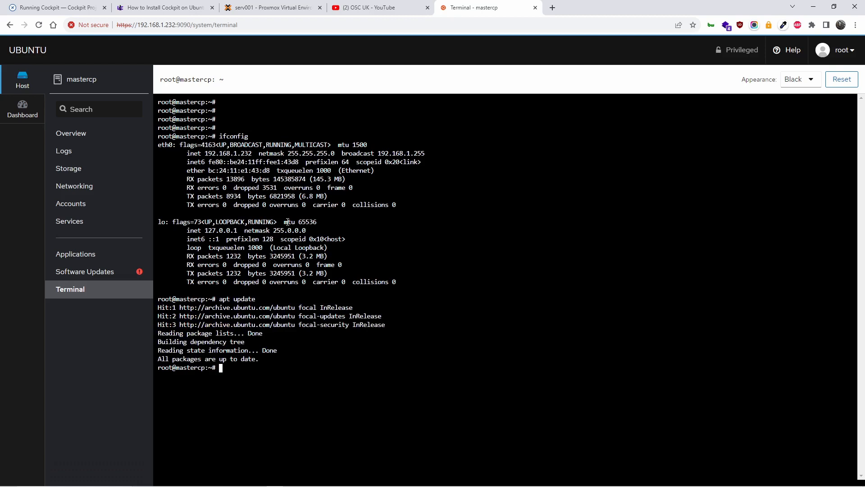
click(100, 275)
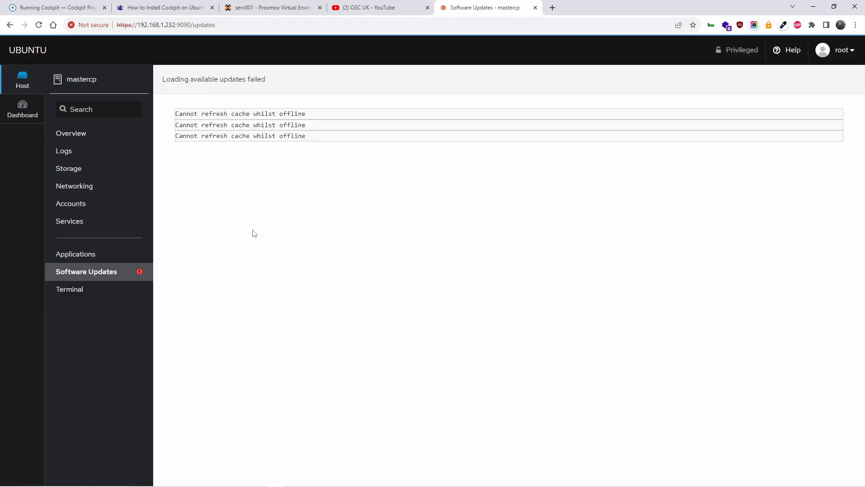
Copy the 'Cannot refresh cache whilst offline' error, search it on Google, and open the Ask Ubuntu result.
drag(313, 137, 176, 144)
right_click(178, 137)
click(203, 143)
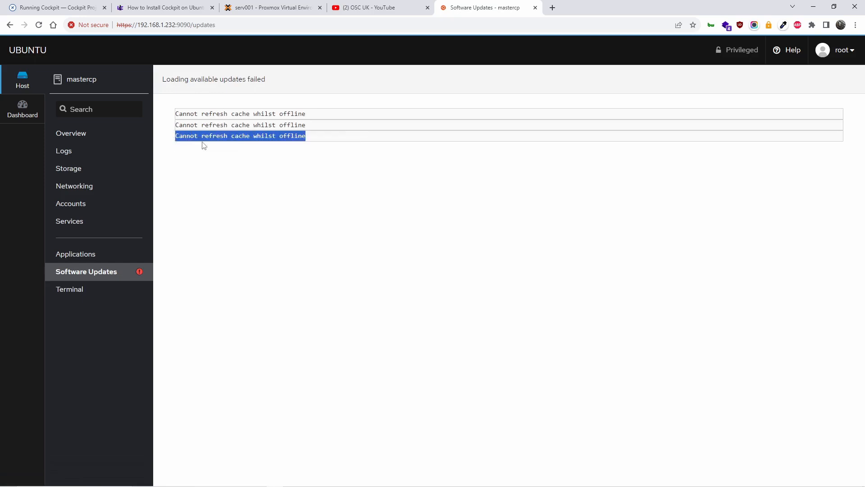
click(553, 7)
right_click(541, 26)
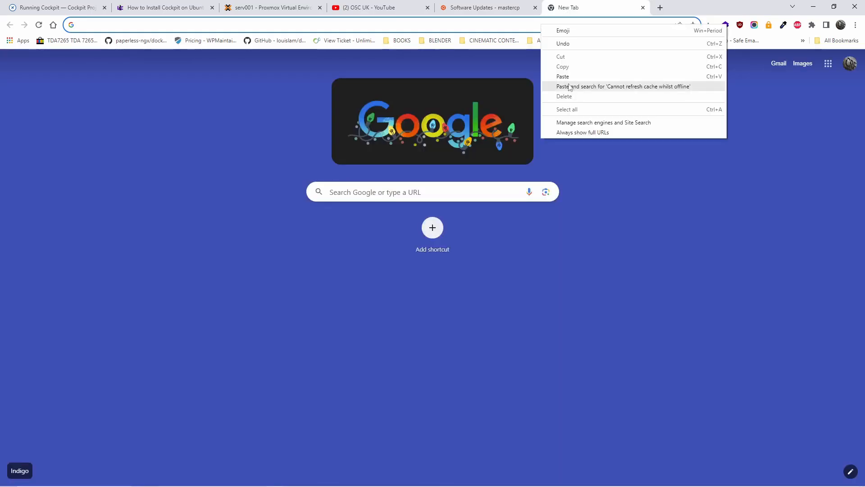
click(570, 87)
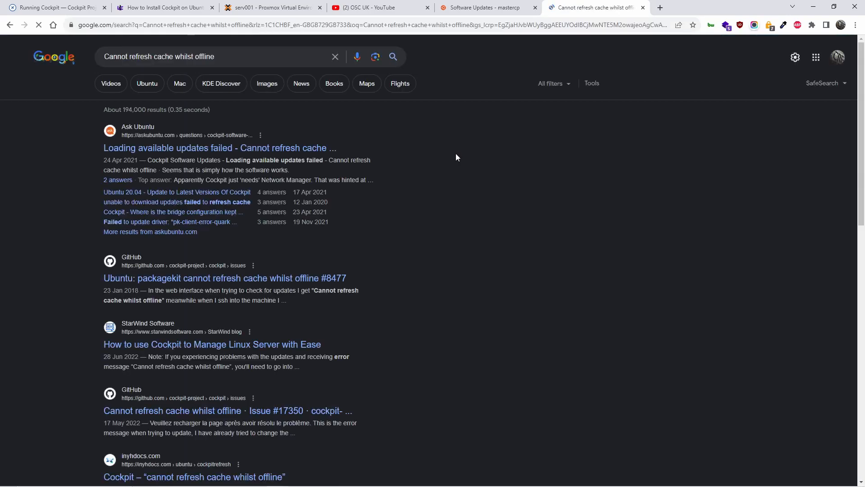
click(228, 151)
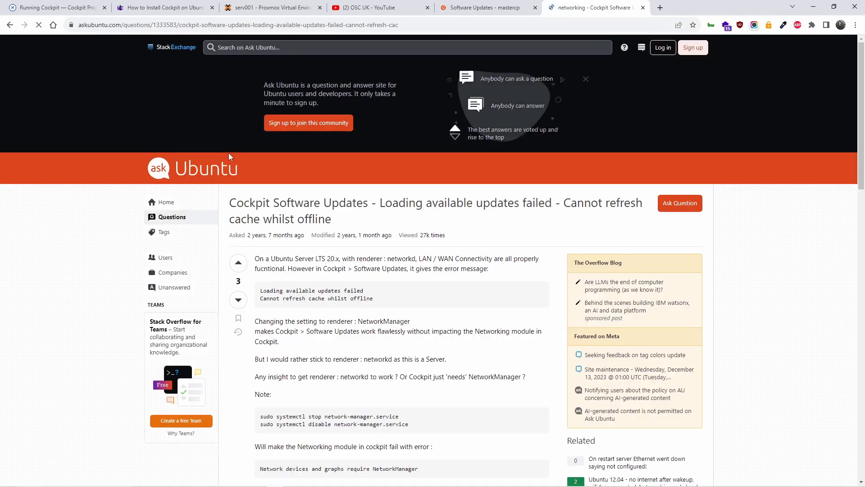
Read the Ask Ubuntu question and select its 'sudo systemctl stop network-manager.service' command.
scroll(485, 333, down, 5)
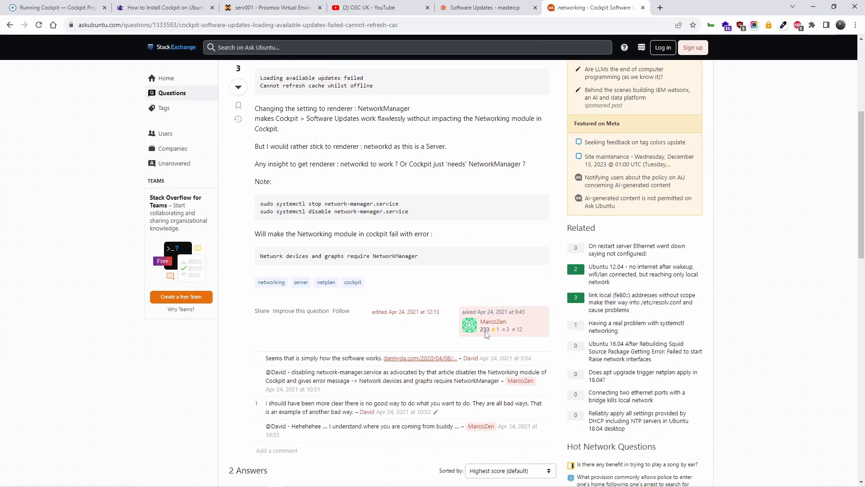
scroll(486, 334, down, 12)
scroll(484, 332, up, 4)
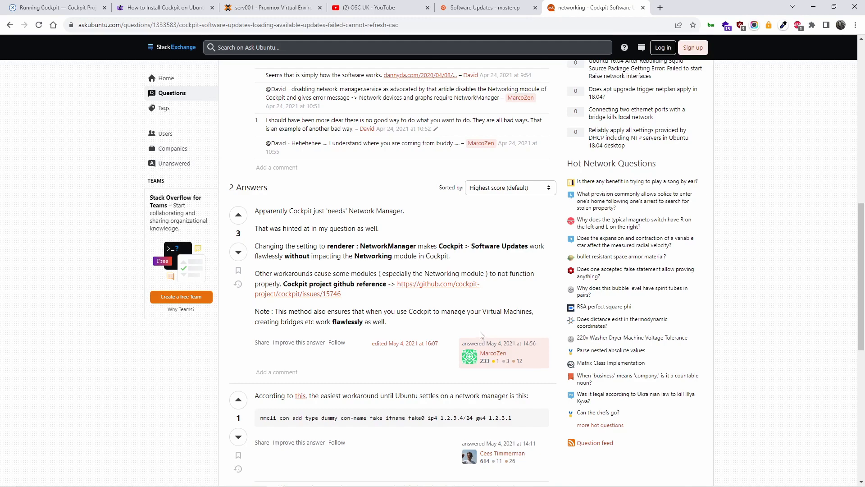
scroll(481, 337, up, 5)
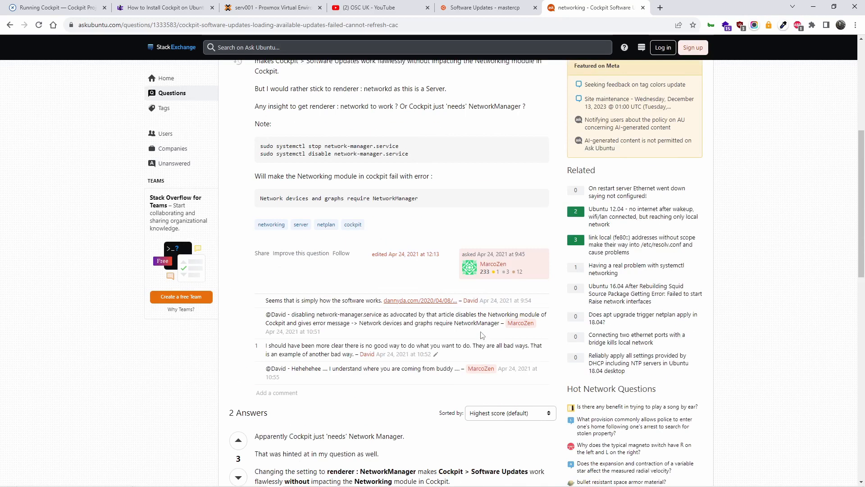
scroll(482, 336, up, 4)
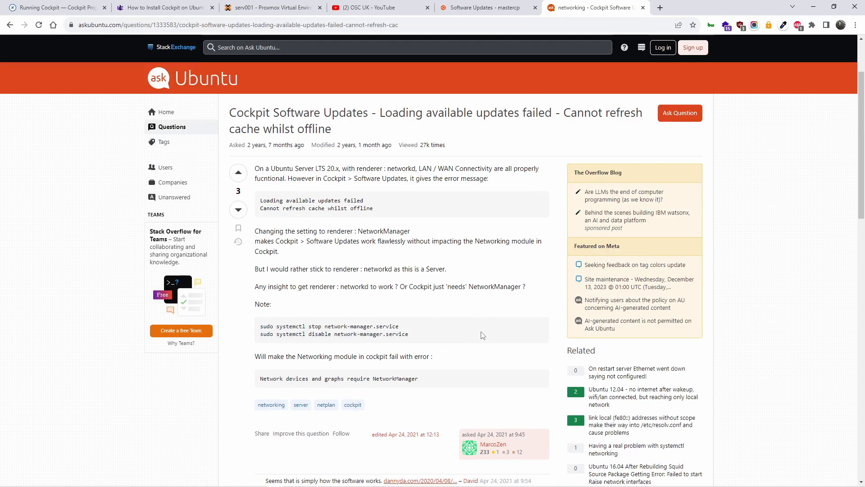
scroll(483, 335, up, 1)
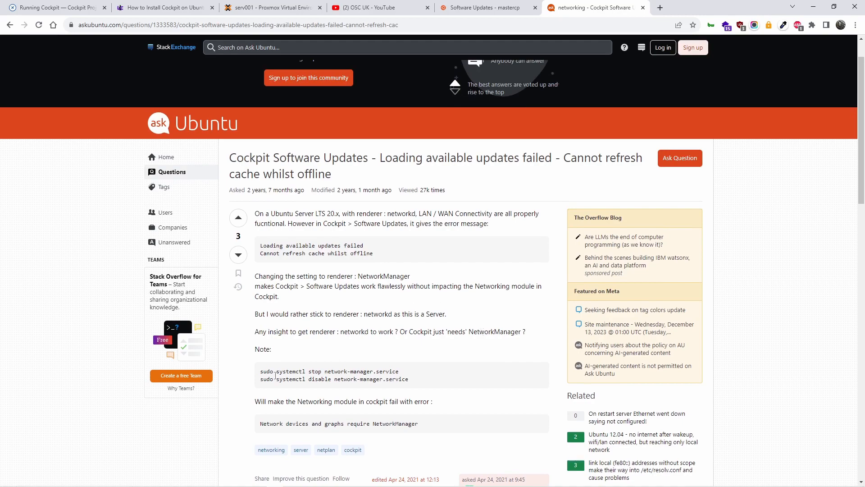
drag(262, 372, 399, 372)
Copy the stop network-manager command and run it in the mastercp Proxmox console.
right_click(399, 372)
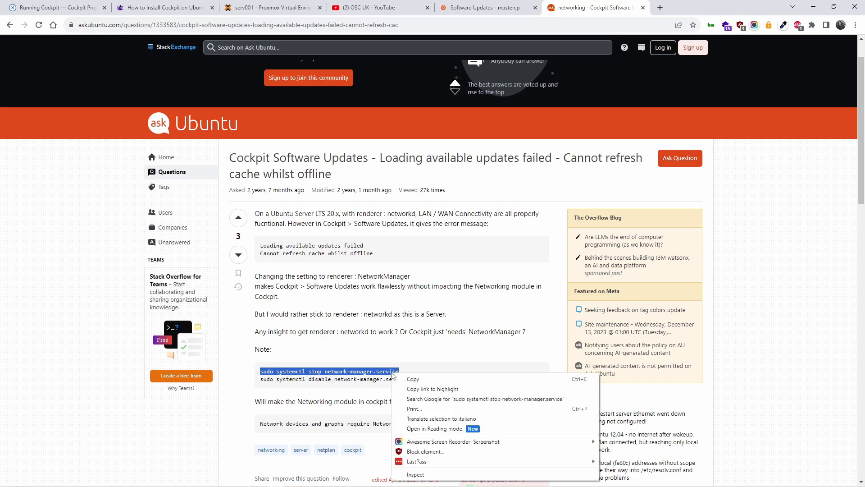
click(412, 379)
click(162, 7)
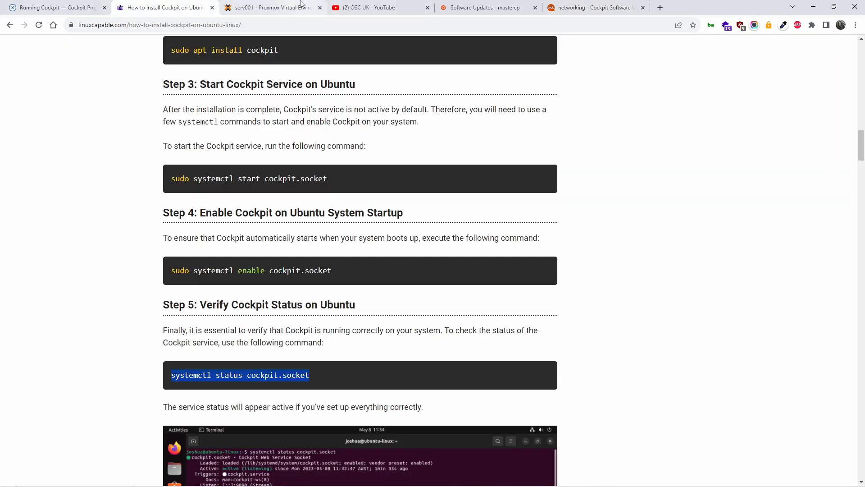
click(271, 7)
right_click(314, 338)
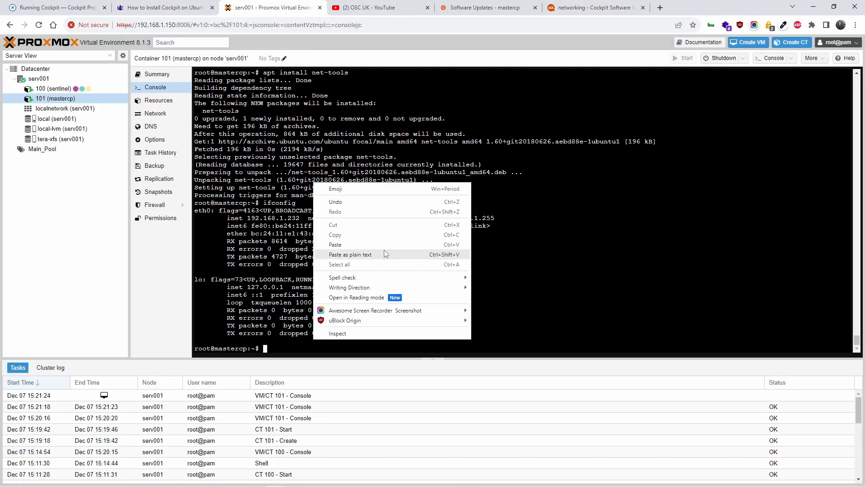
click(384, 250)
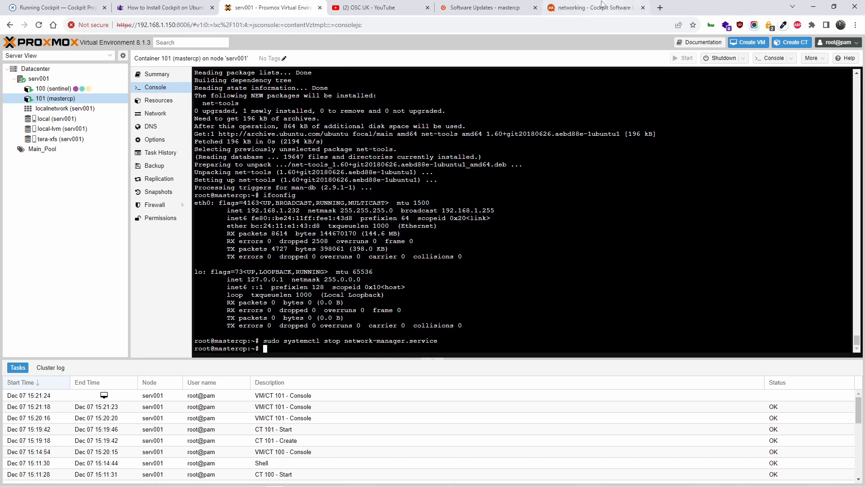
Select the disable network-manager command and recall the stop command in the console for editing.
click(599, 7)
drag(261, 379, 411, 383)
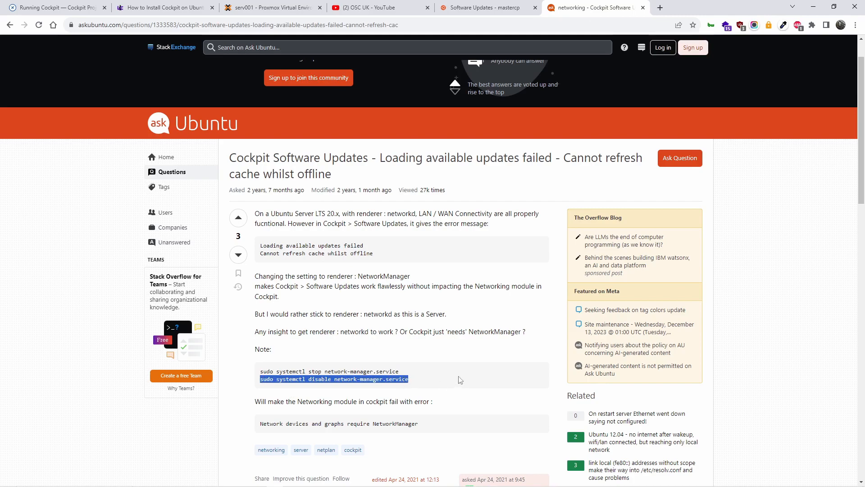
scroll(458, 382, down, 3)
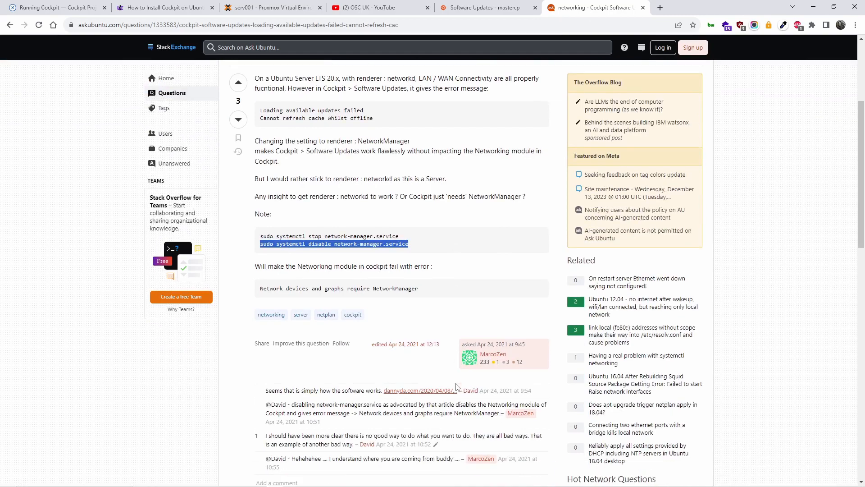
scroll(457, 385, down, 4)
scroll(458, 386, up, 7)
click(486, 6)
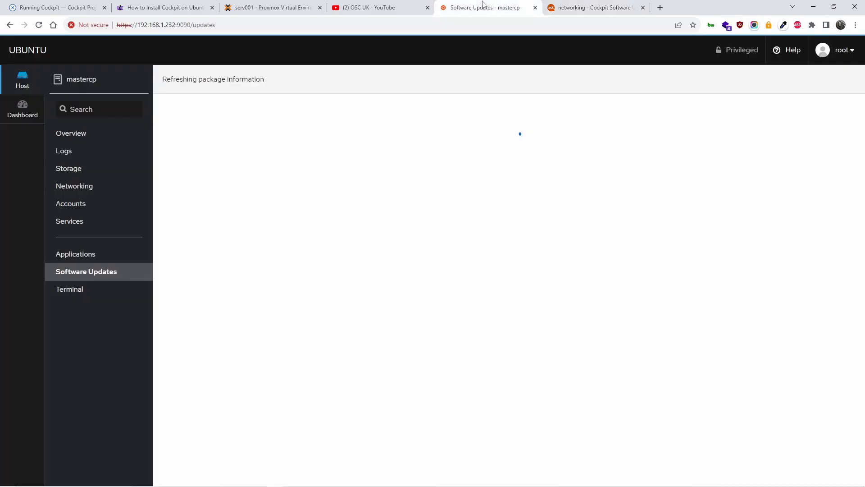
click(380, 5)
click(285, 6)
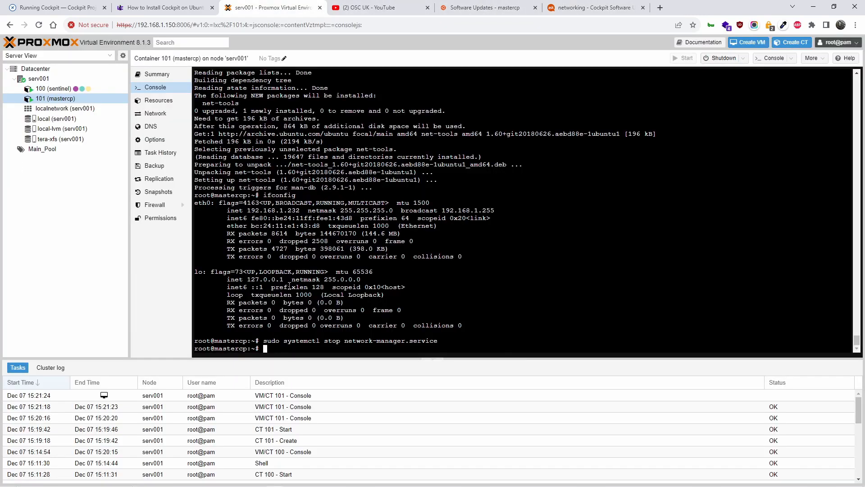
key(Up)
key(Left)
key(Left)
key(Left)
key(Left)
key(Left)
key(Left)
key(Left)
key(Left)
key(Left)
key(Left)
key(Left)
key(Left)
key(Left)
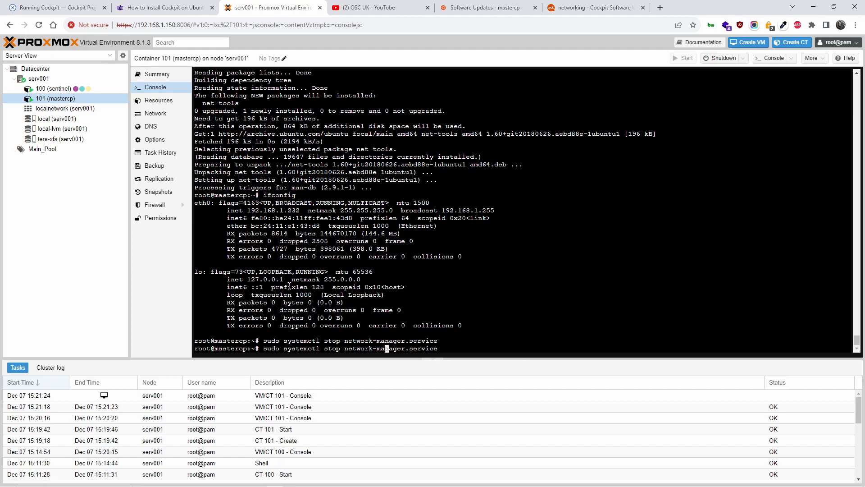
Close the Ask Ubuntu question, leaving the YouTube community page showing.
click(595, 7)
scroll(500, 264, down, 15)
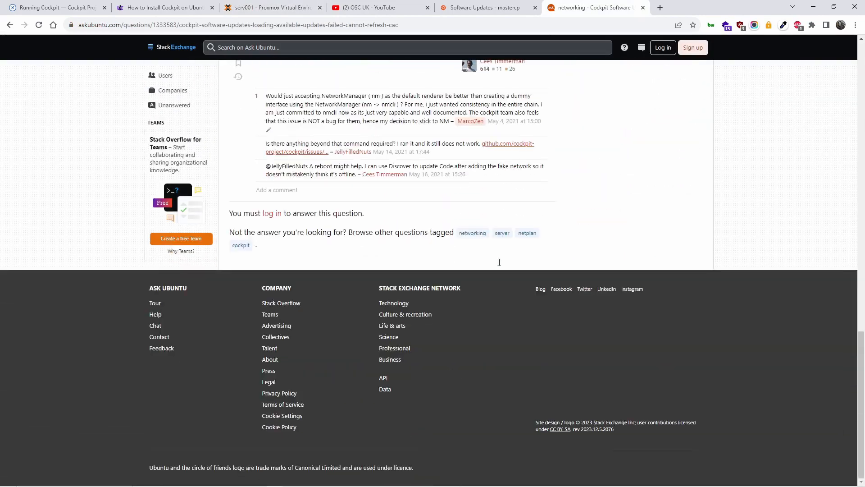
scroll(501, 263, up, 7)
click(643, 8)
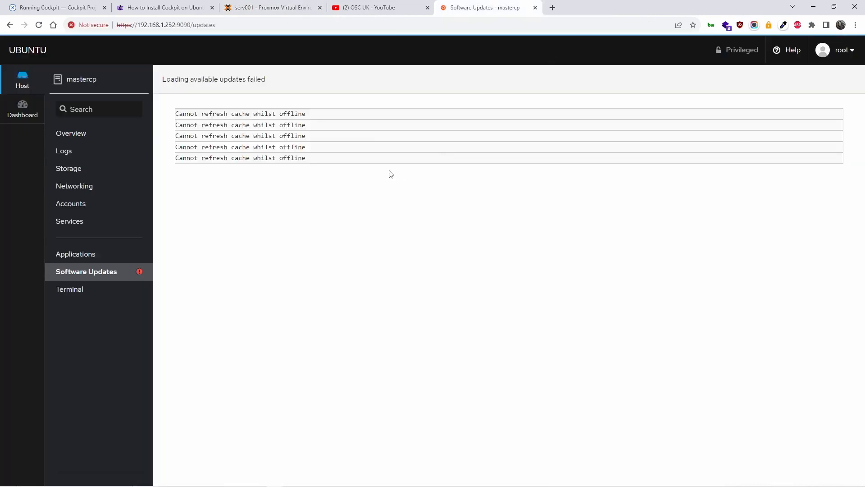
click(387, 7)
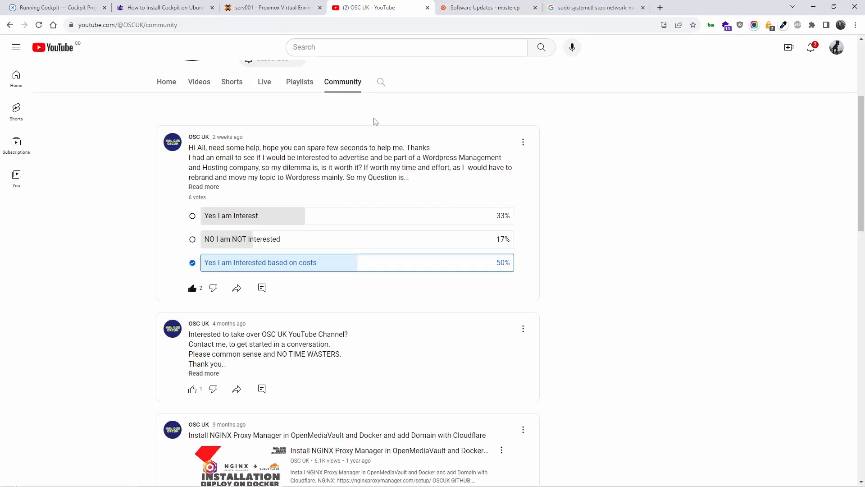
Search Google for the copied Cockpit offline error text and open GitHub packagekit issue #8477.
click(468, 7)
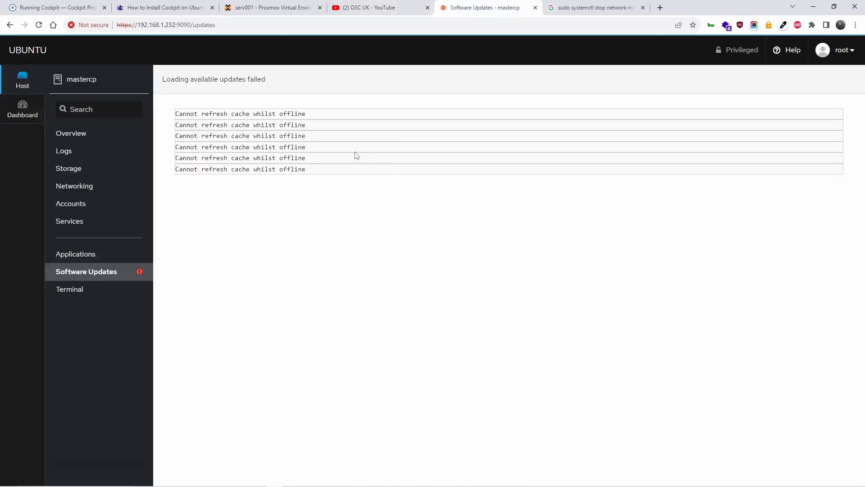
drag(306, 170, 107, 174)
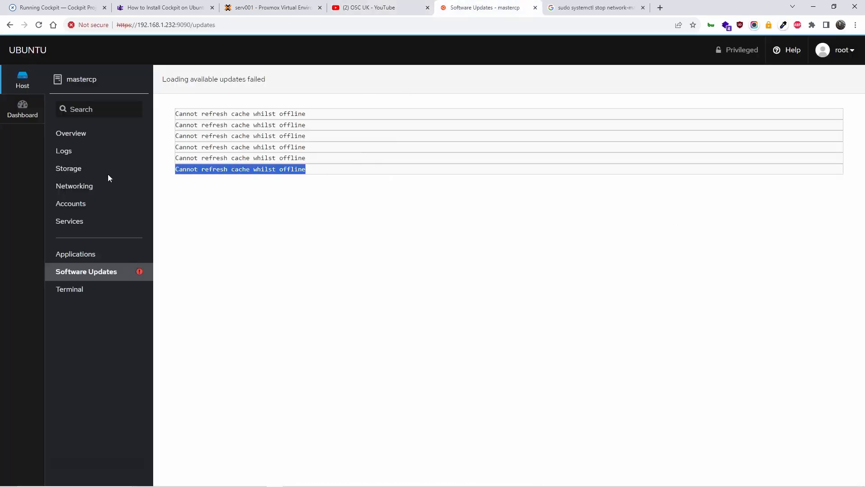
right_click(193, 168)
click(214, 173)
click(606, 7)
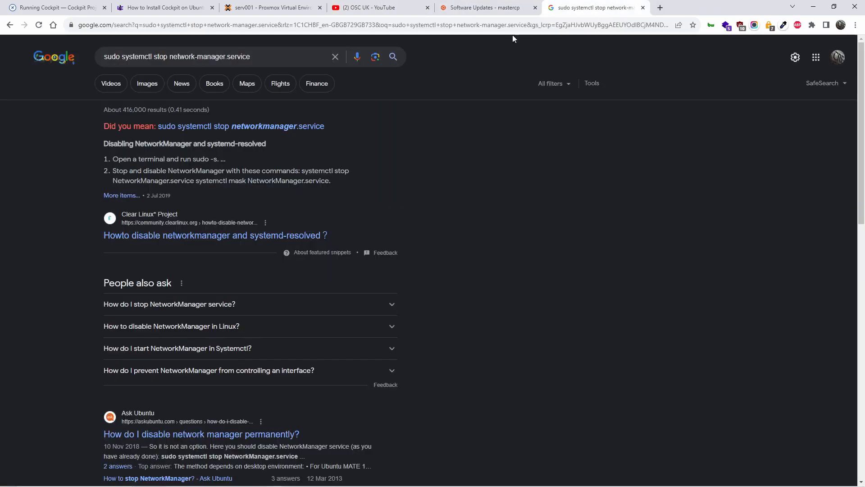
triple_click(333, 65)
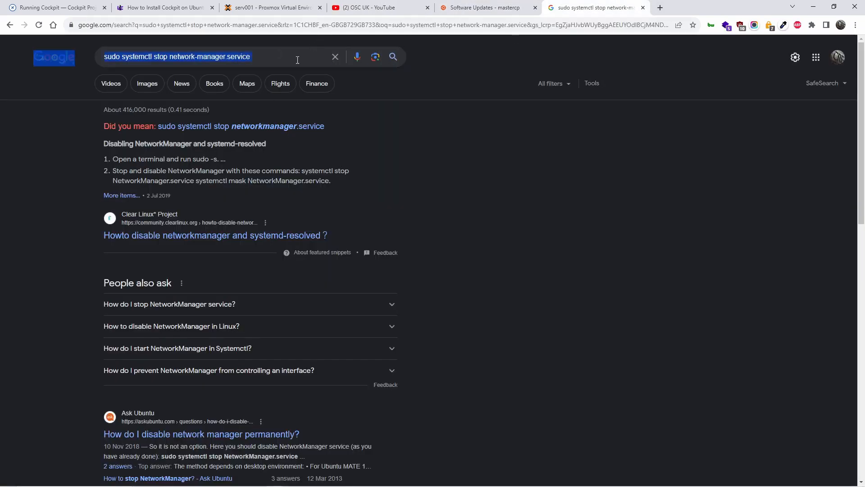
click(482, 226)
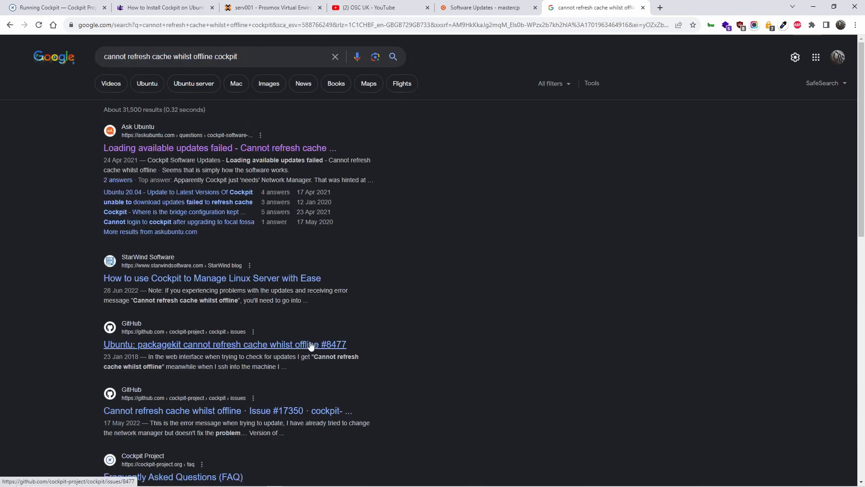
middle_click(310, 345)
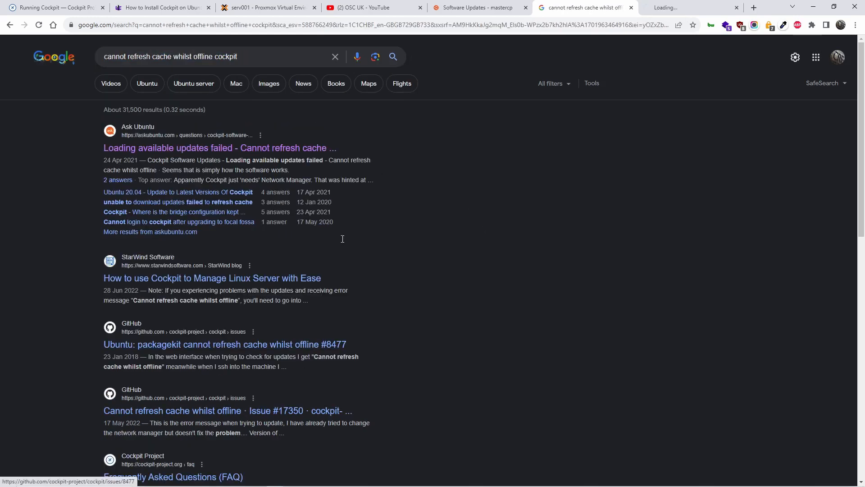
click(671, 8)
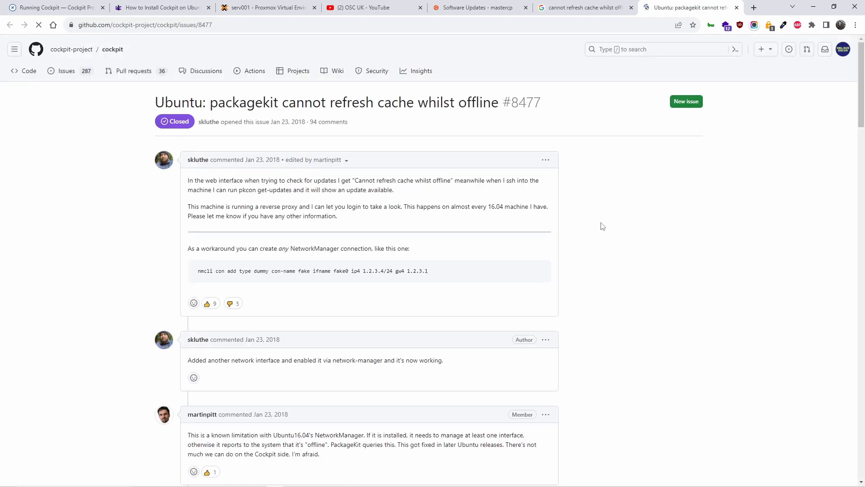
Read through issue #8477's comments on the offline cache failure, then return to the mastercp console.
scroll(663, 307, down, 2)
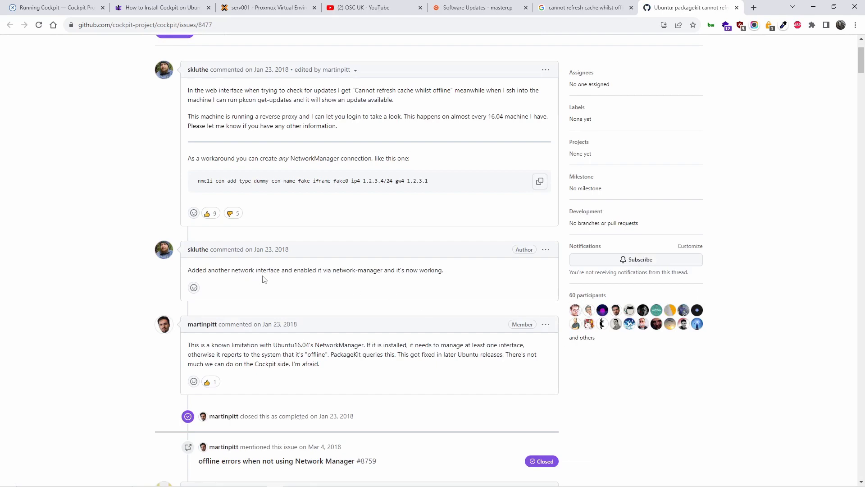
scroll(324, 300, down, 3)
scroll(362, 331, down, 8)
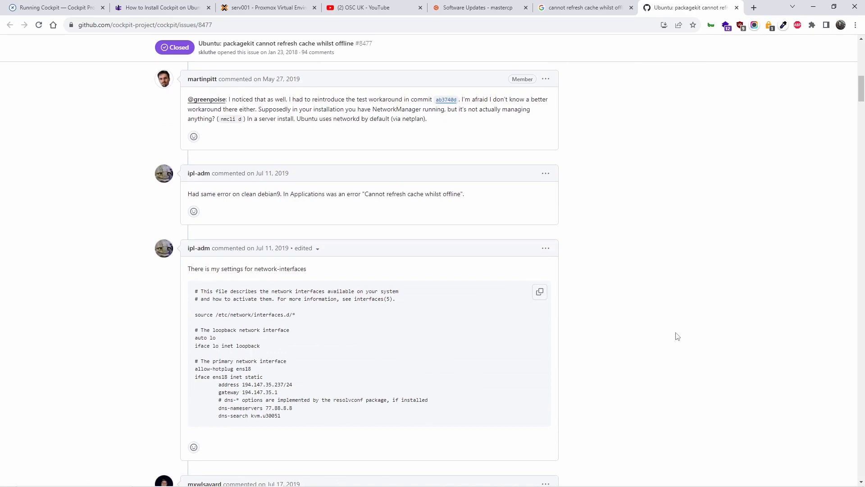
scroll(676, 336, down, 1)
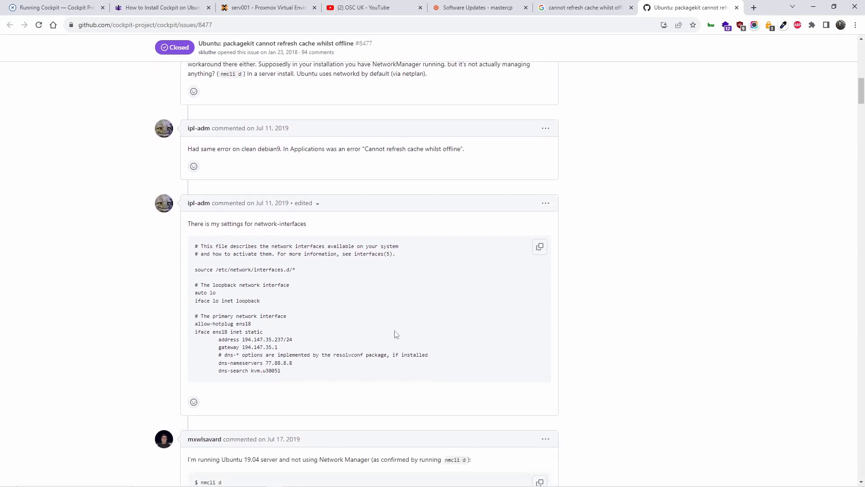
scroll(328, 341, down, 3)
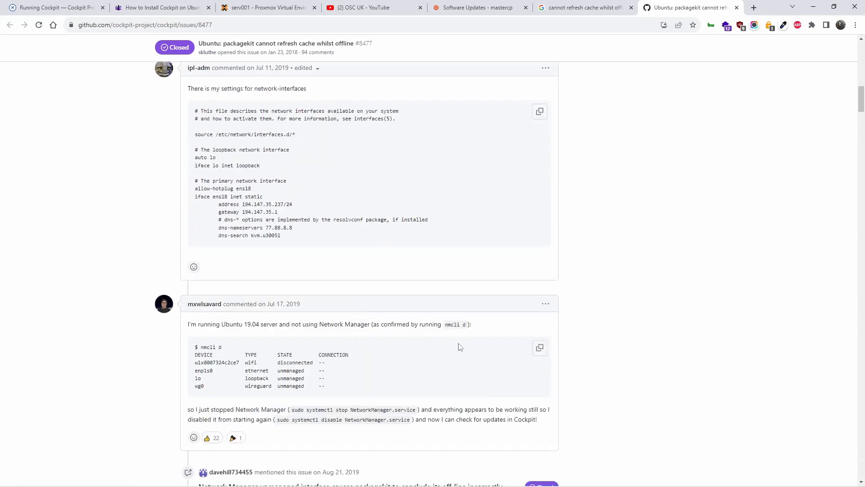
click(296, 8)
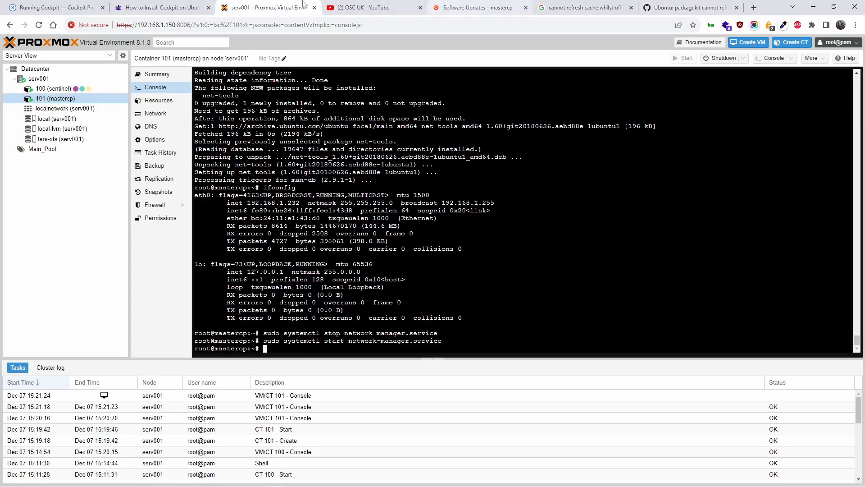
Recheck the Cockpit Project's Ubuntu backports instructions, then scroll the linuxcapable guide toward 'Configure UFW Firewall'.
click(64, 6)
scroll(308, 96, down, 2)
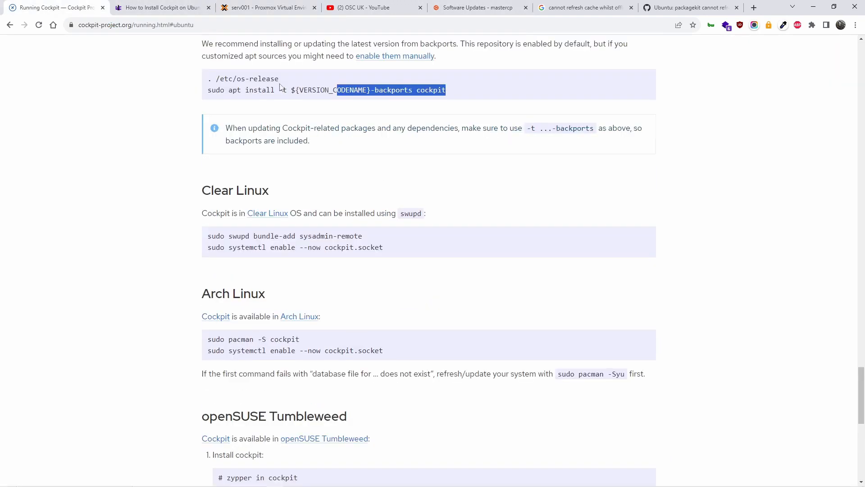
scroll(374, 181, up, 1)
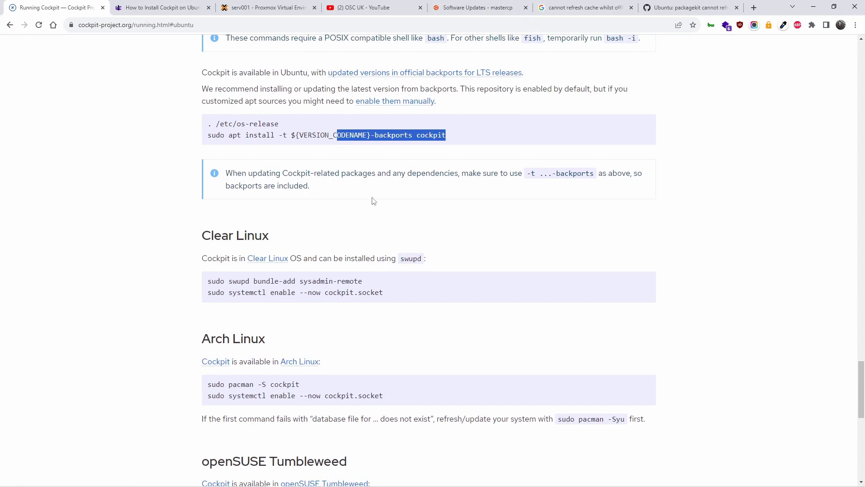
click(372, 209)
scroll(372, 209, up, 2)
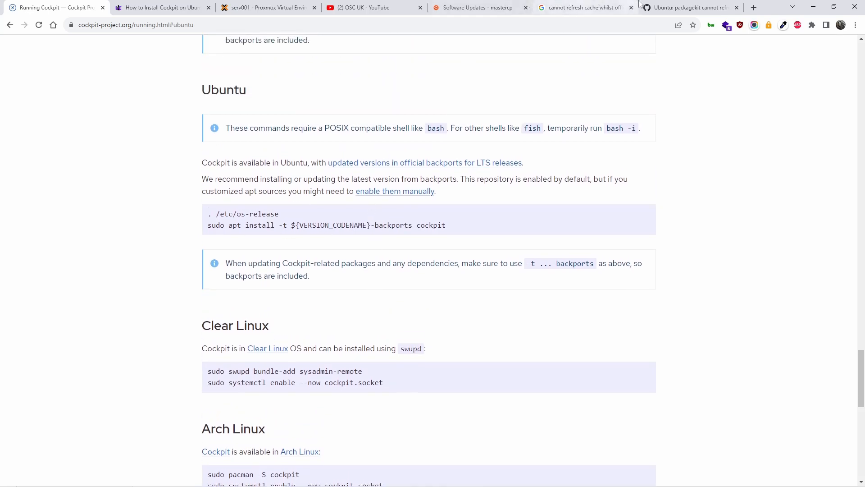
click(689, 7)
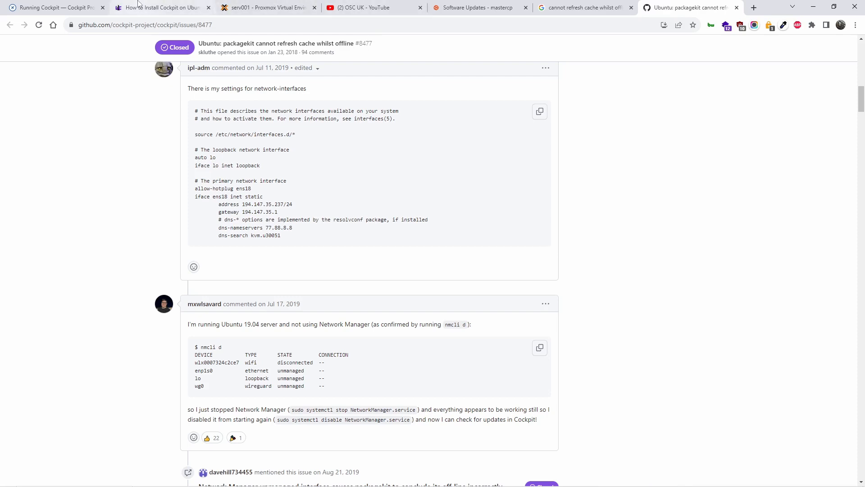
click(162, 8)
scroll(615, 310, down, 12)
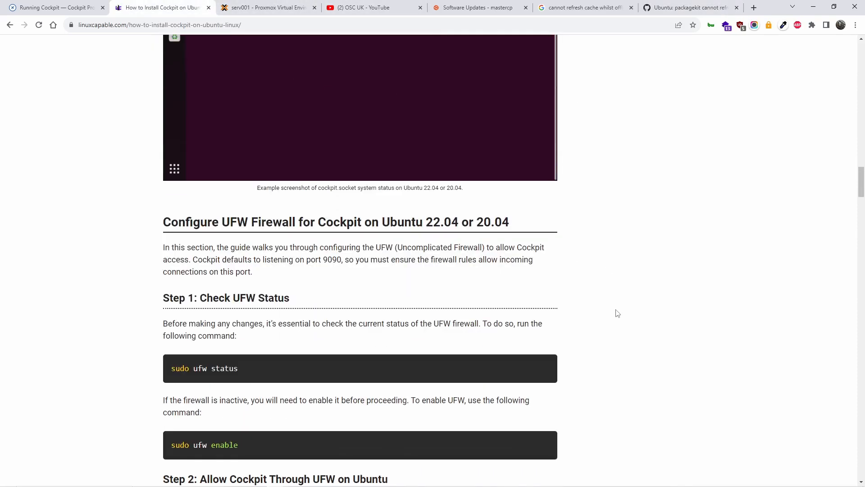
Copy 'sudo ufw enable' from the guide and run it in the mastercp console.
scroll(618, 313, down, 3)
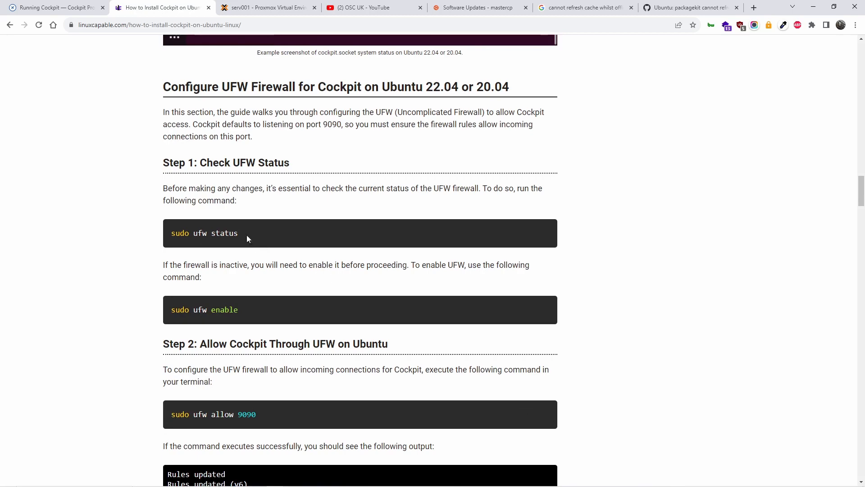
drag(238, 233, 176, 235)
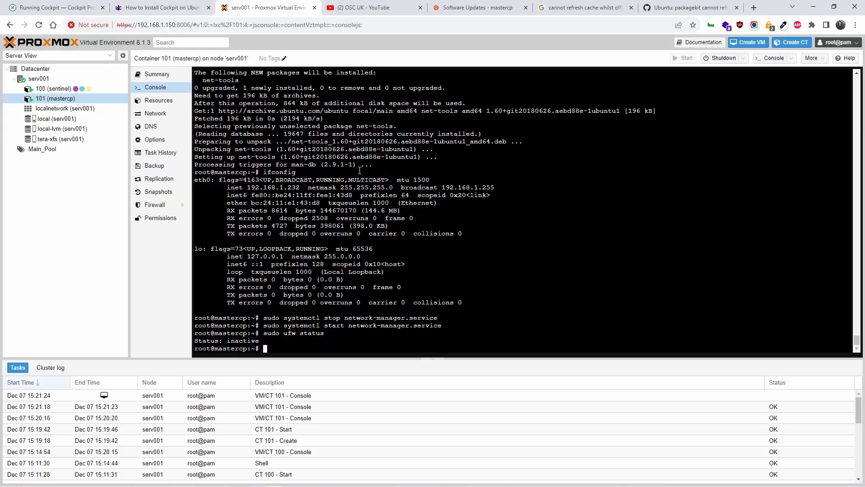
click(153, 7)
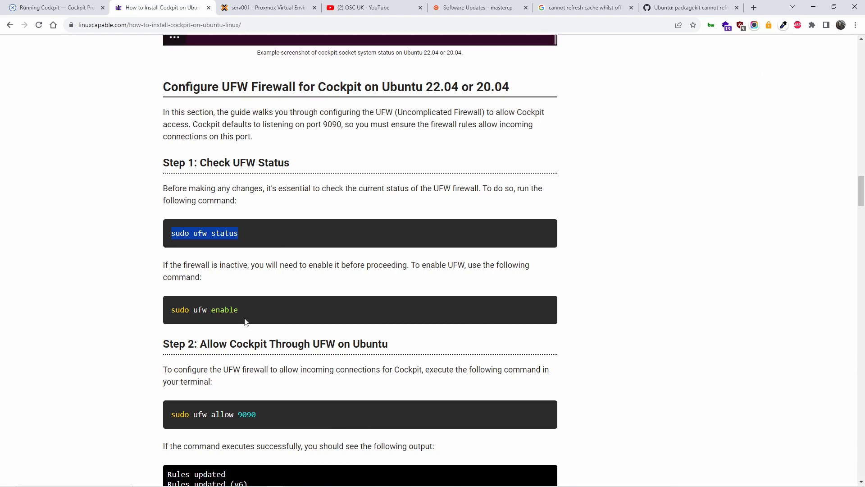
drag(245, 313, 168, 315)
right_click(175, 314)
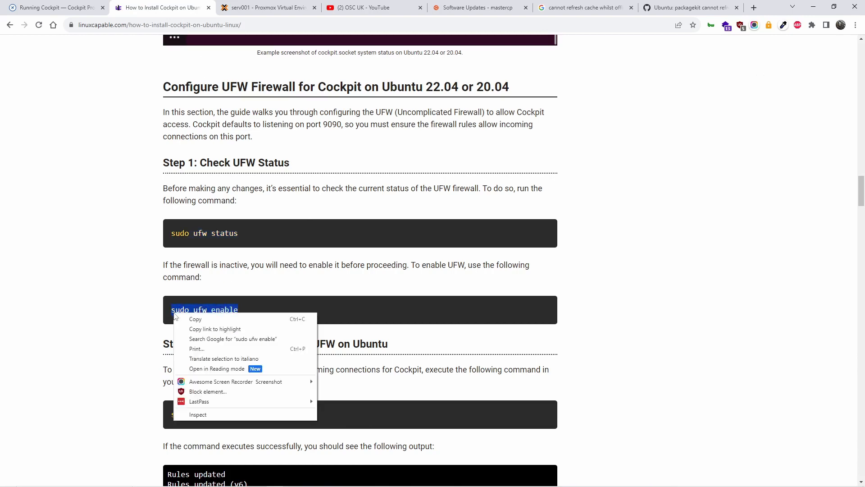
click(195, 318)
click(266, 8)
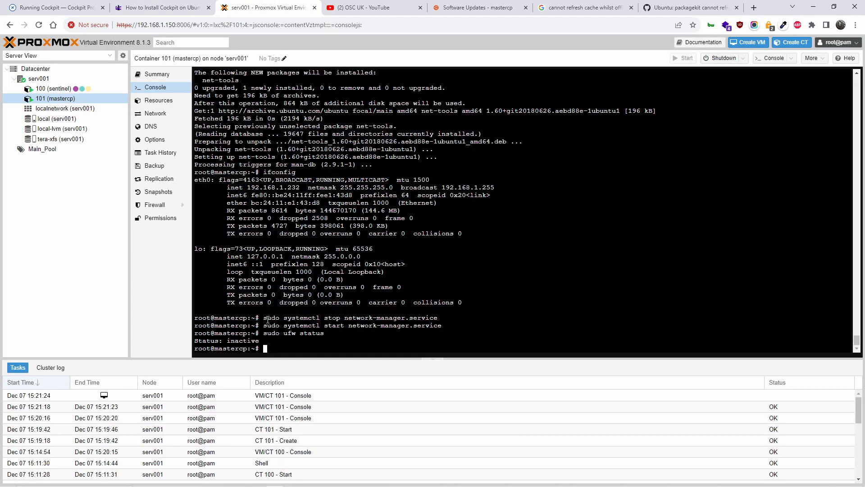
right_click(274, 354)
click(329, 268)
key(Return)
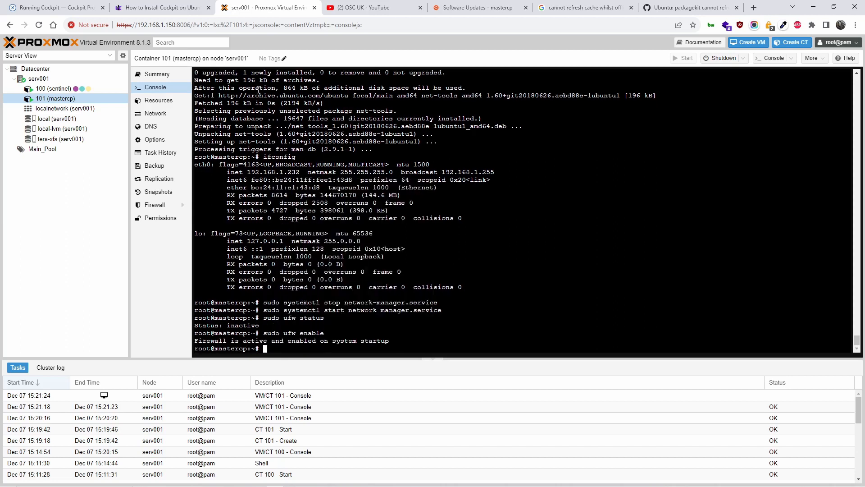
Run 'sudo ufw allow 9090' in the console to open Cockpit's port.
click(183, 4)
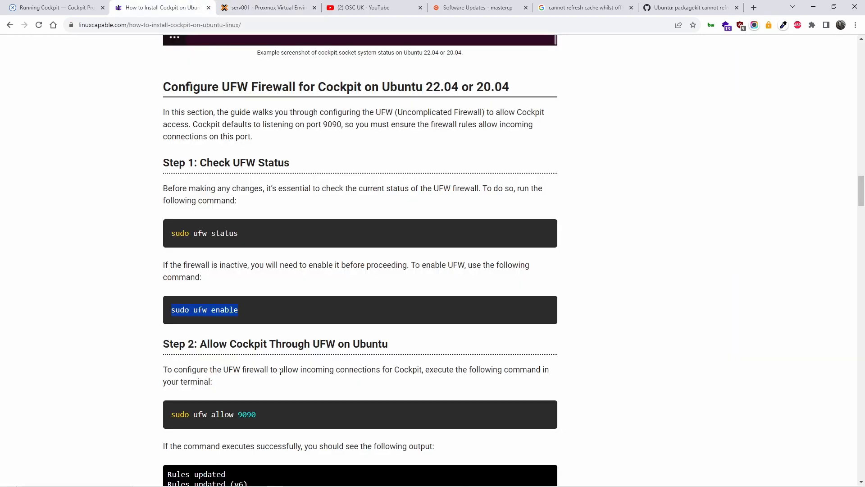
scroll(281, 370, down, 2)
drag(274, 328, 172, 334)
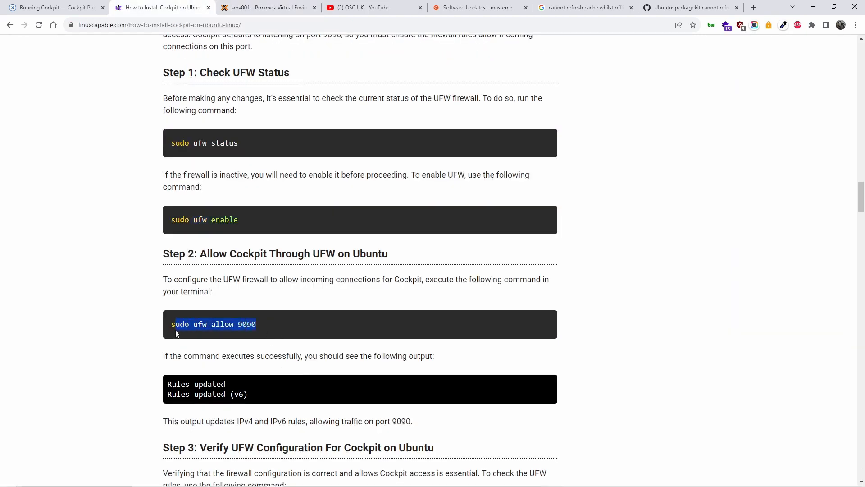
right_click(193, 326)
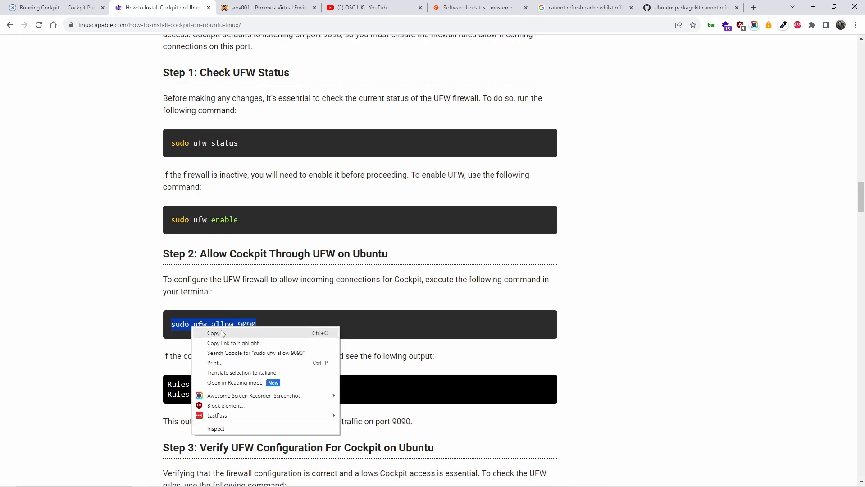
click(223, 333)
click(277, 6)
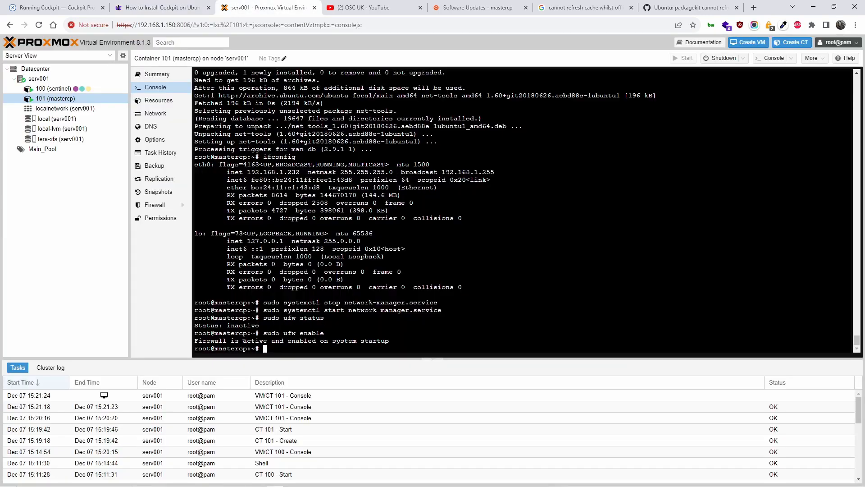
right_click(292, 344)
click(358, 258)
key(Return)
Run 'sudo ufw status' to confirm UFW is active with port 9090 allowed.
click(158, 7)
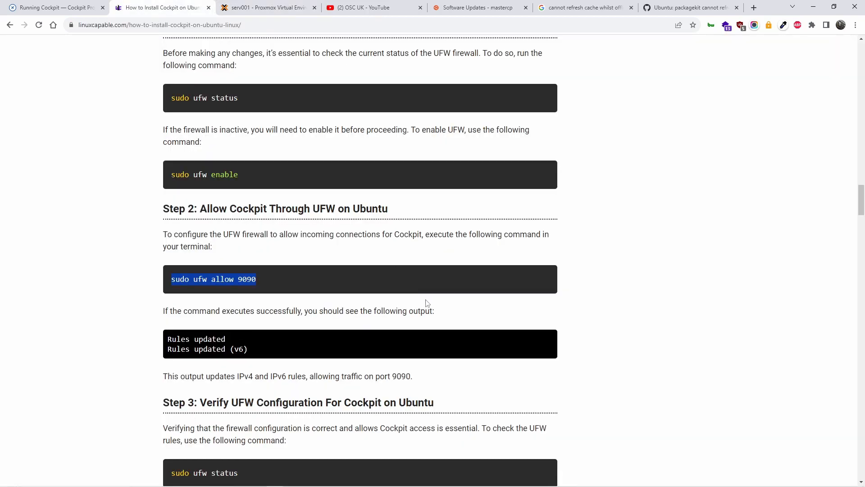
scroll(427, 302, down, 4)
drag(284, 301, 169, 298)
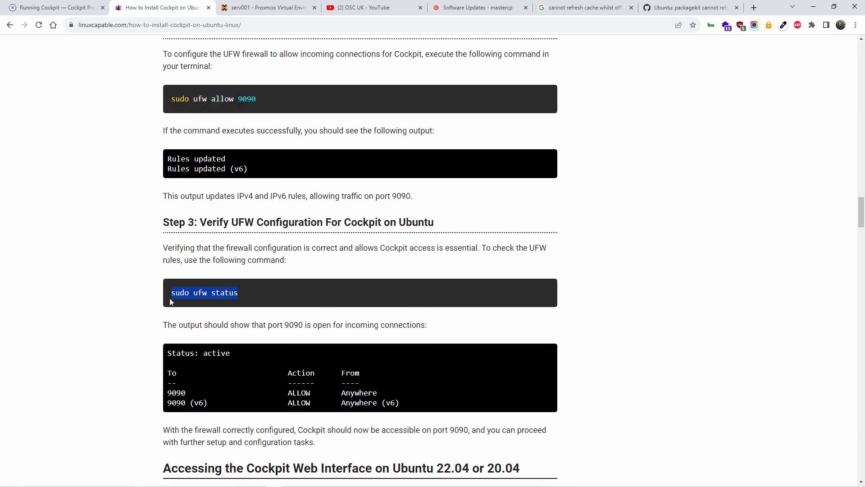
right_click(199, 293)
click(223, 299)
click(270, 7)
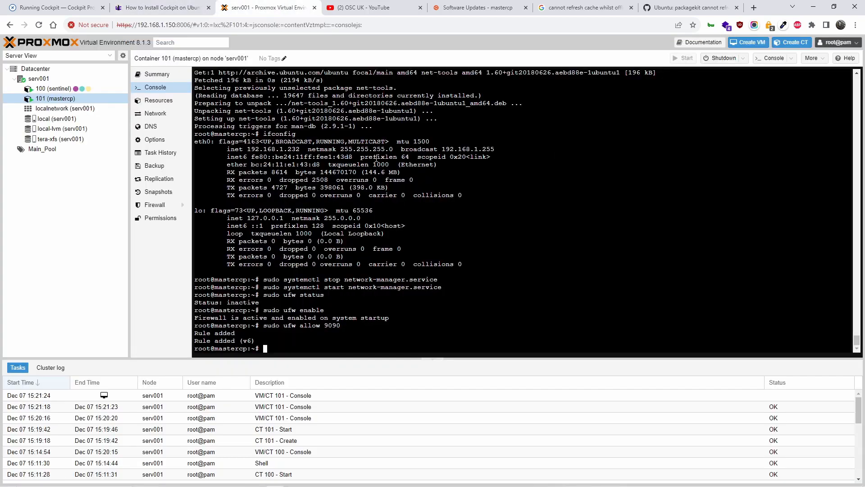
right_click(324, 350)
click(366, 266)
key(Return)
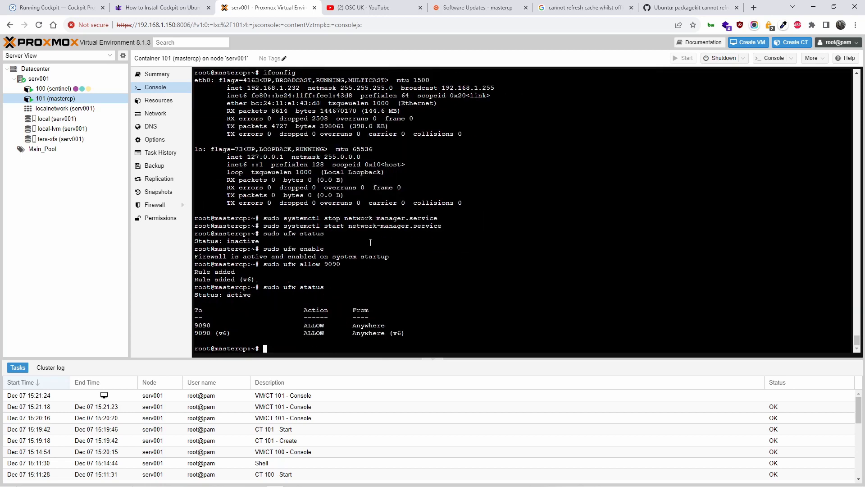
click(171, 7)
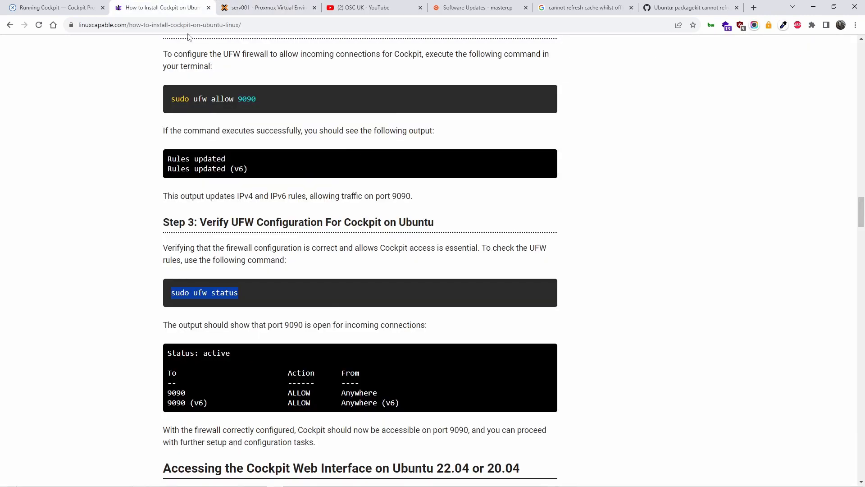
scroll(353, 320, down, 5)
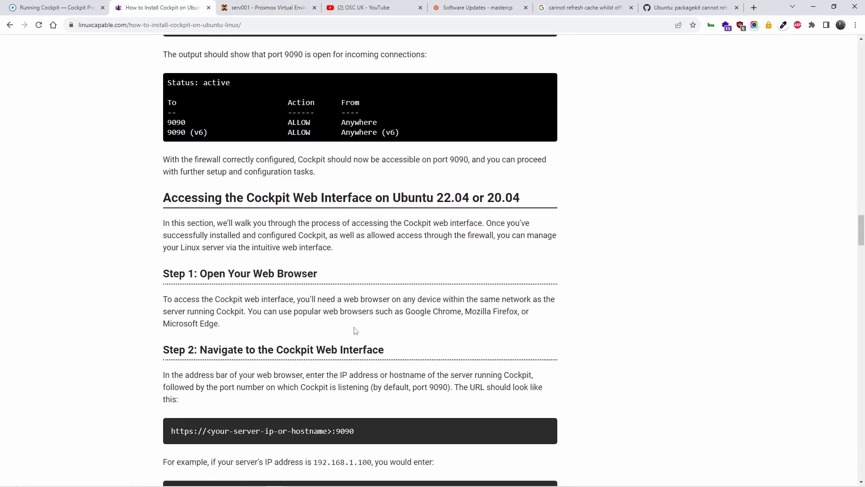
scroll(355, 330, down, 5)
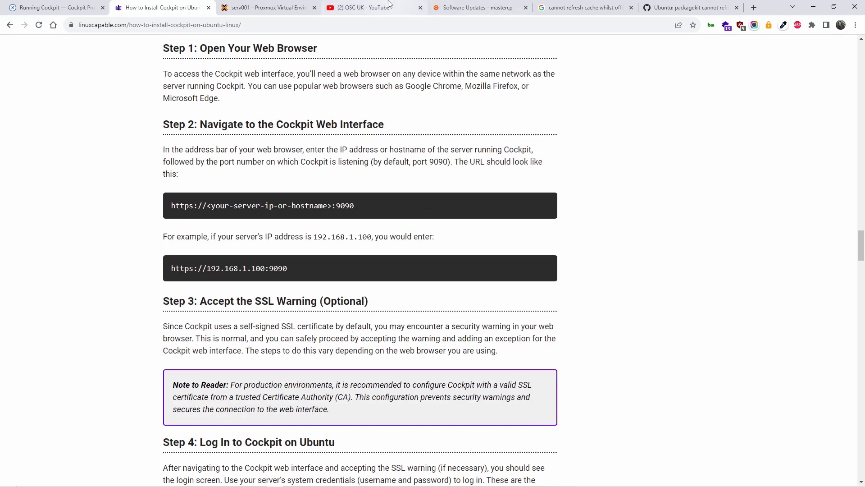
click(492, 5)
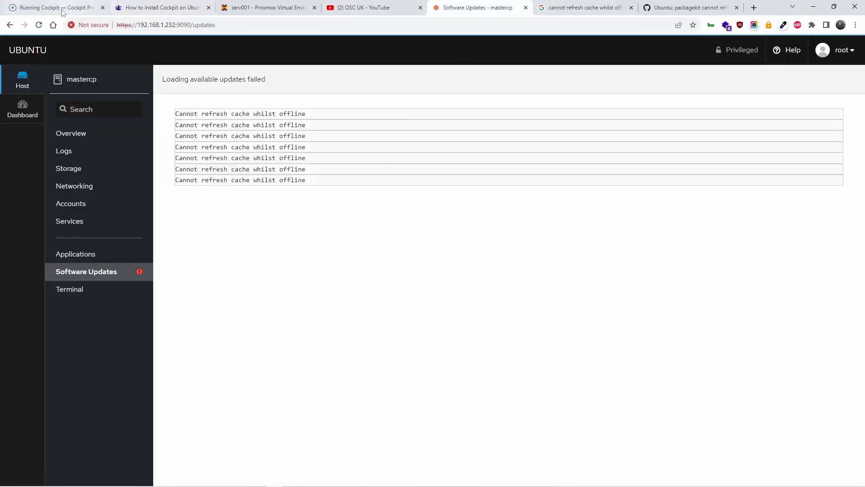
Reload Software Updates, still showing one offline cache error, and view the root account menu.
click(39, 24)
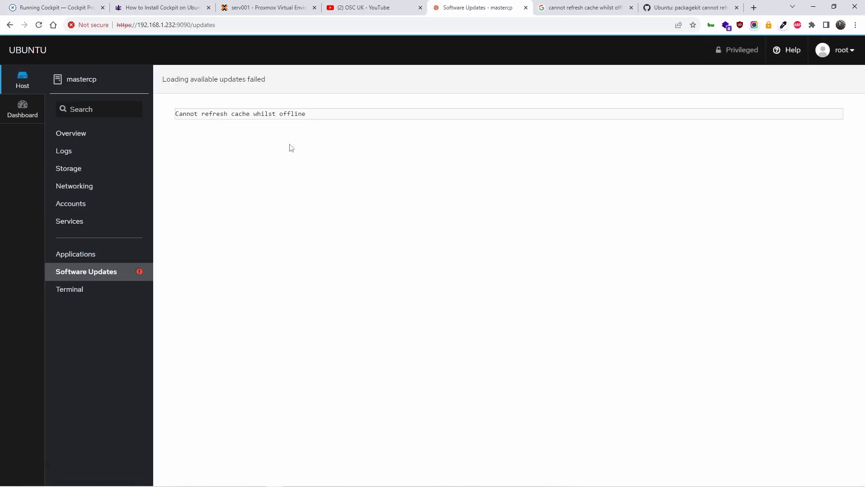
click(841, 52)
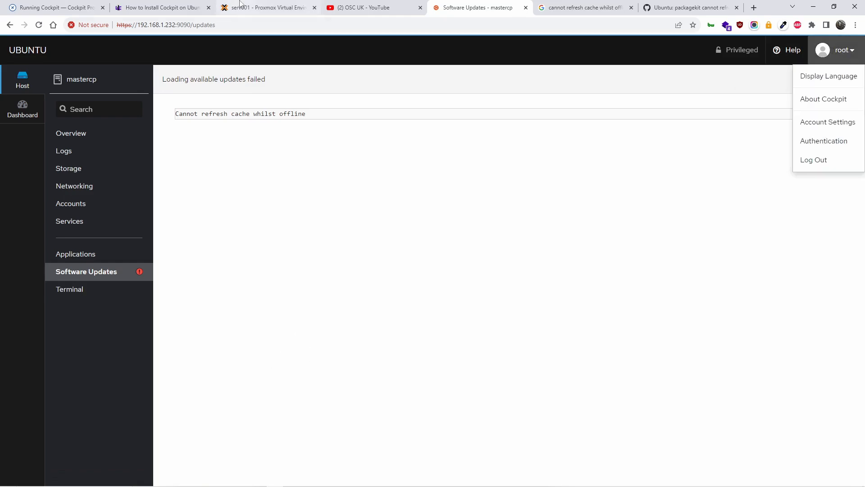
click(252, 7)
Reboot container 101 (mastercp) from its context menu and confirm the reboot.
right_click(91, 99)
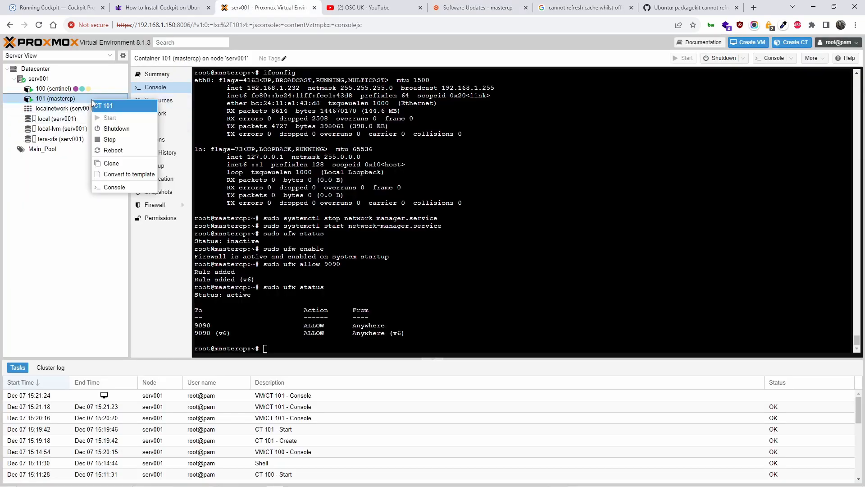
click(113, 150)
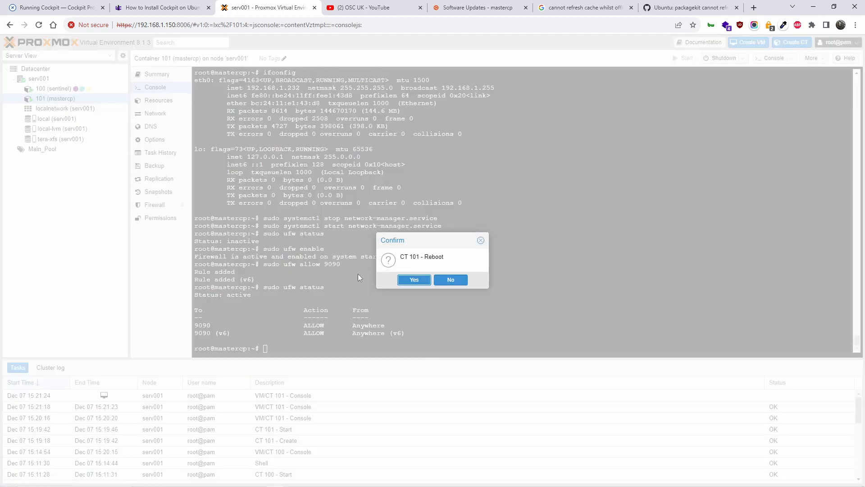
click(419, 281)
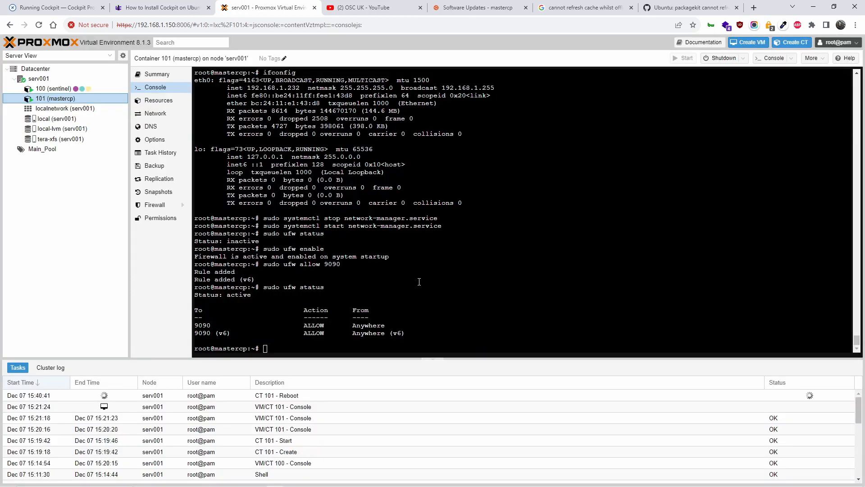
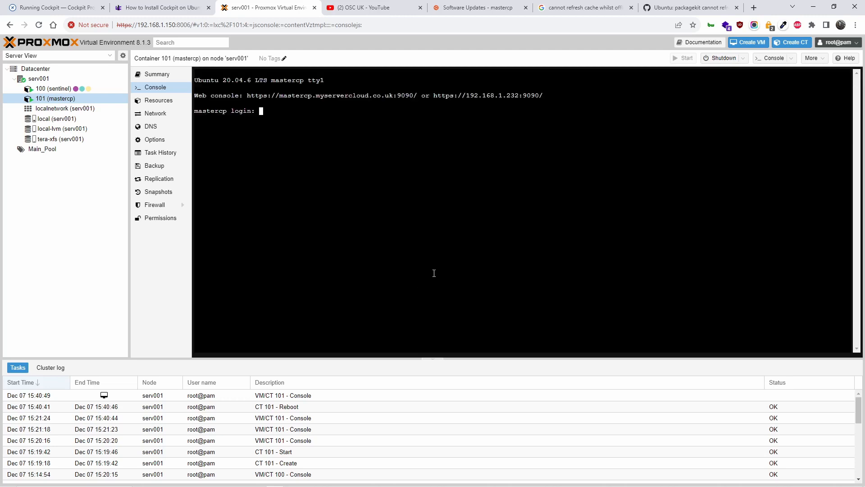
Sign in as root at the container 101 (mastercp) console login prompt.
text(root)
key(Return)
key(Return)
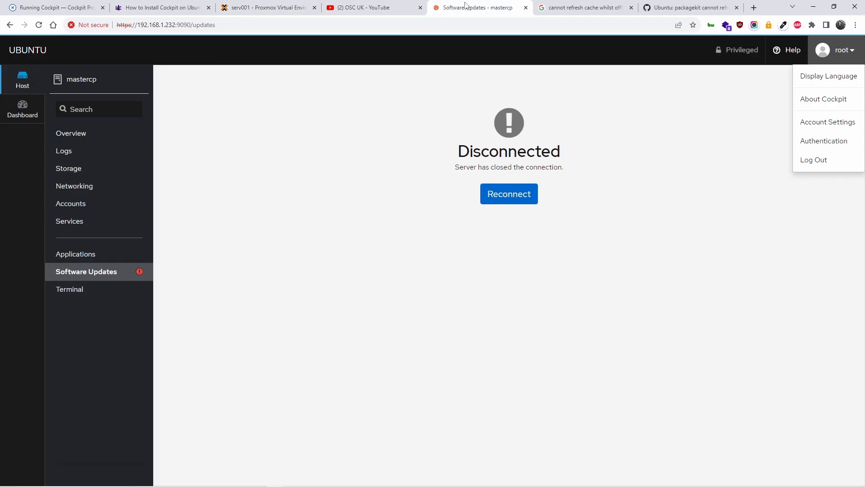
Reconnect Cockpit to mastercp and log in as root, declining to save the password.
click(475, 8)
click(75, 85)
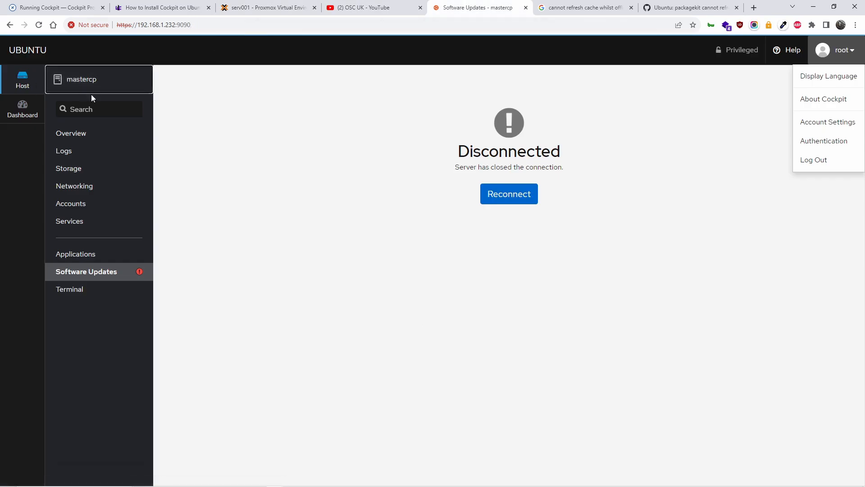
click(517, 195)
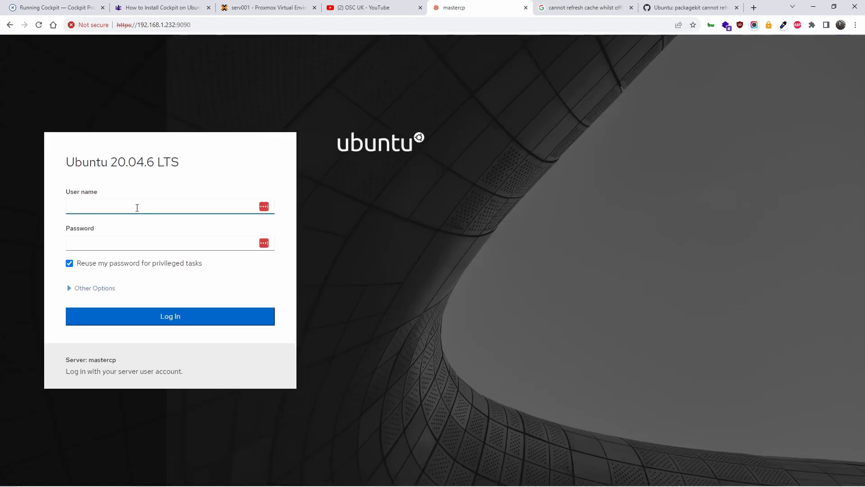
key(Return)
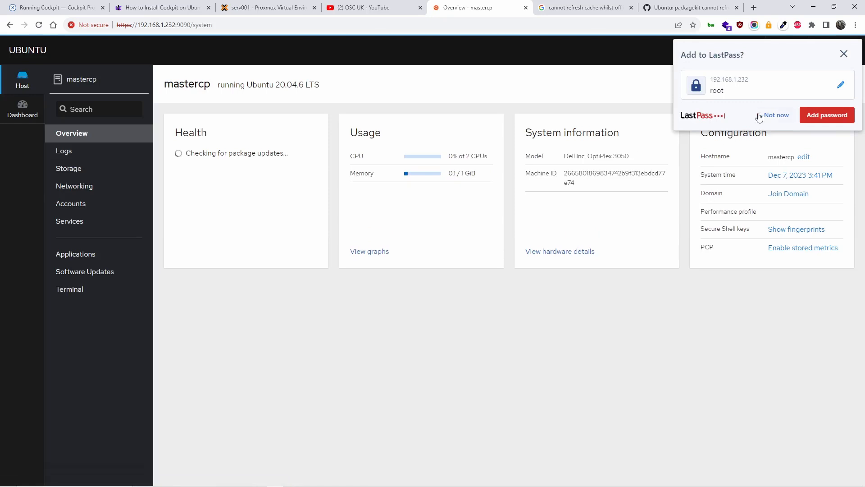
click(760, 118)
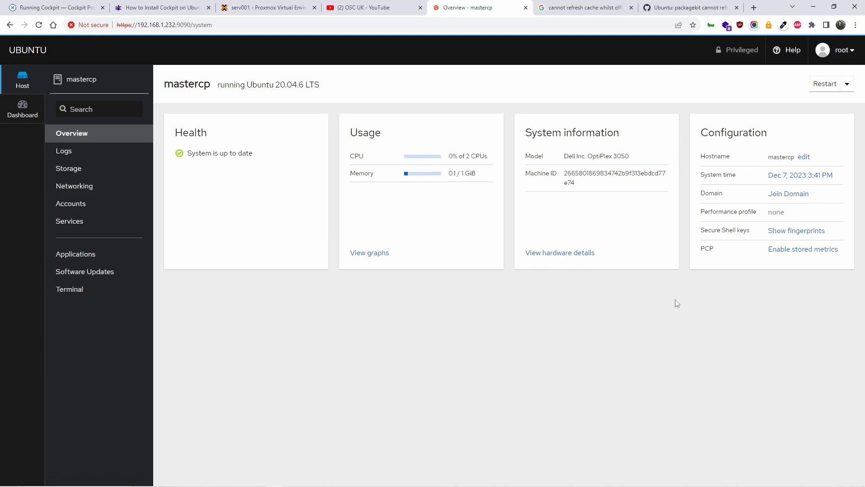
Browse Logs, Software Updates, Accounts and Overview, then open the failed updates check details.
click(71, 153)
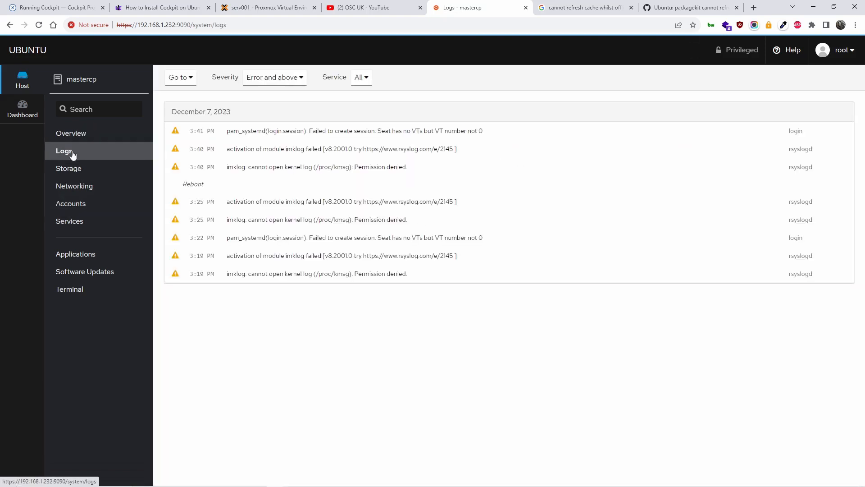
click(82, 282)
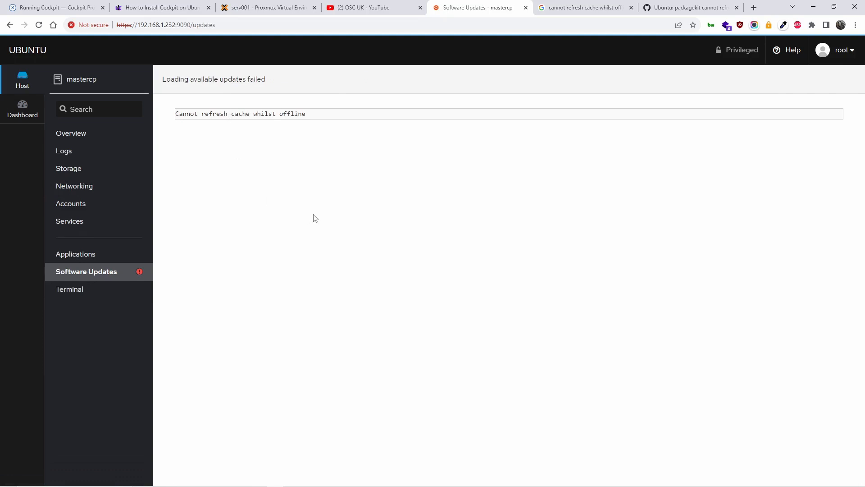
click(850, 56)
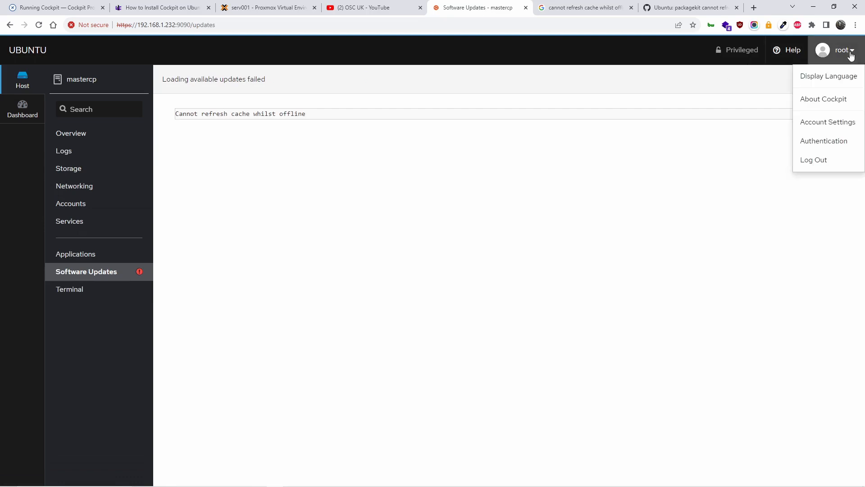
click(822, 123)
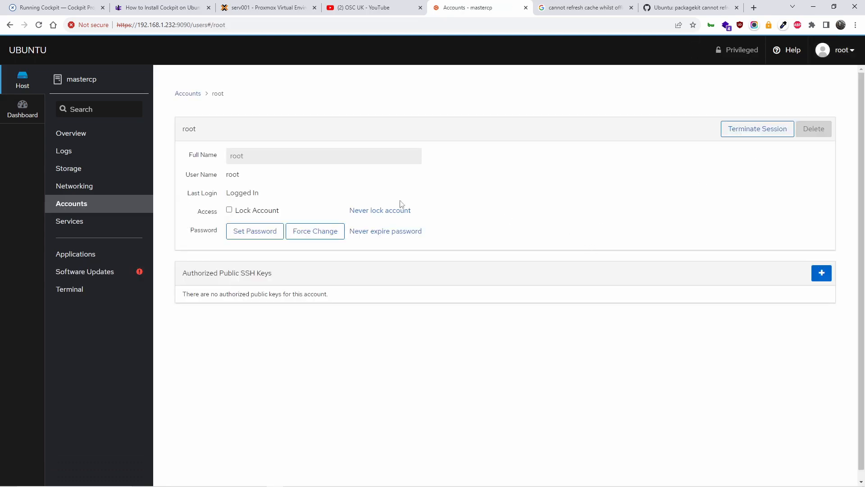
click(93, 136)
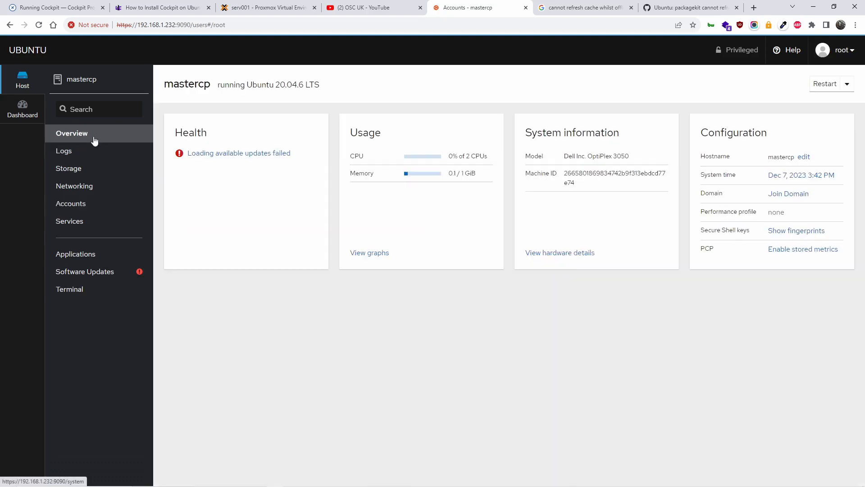
click(248, 153)
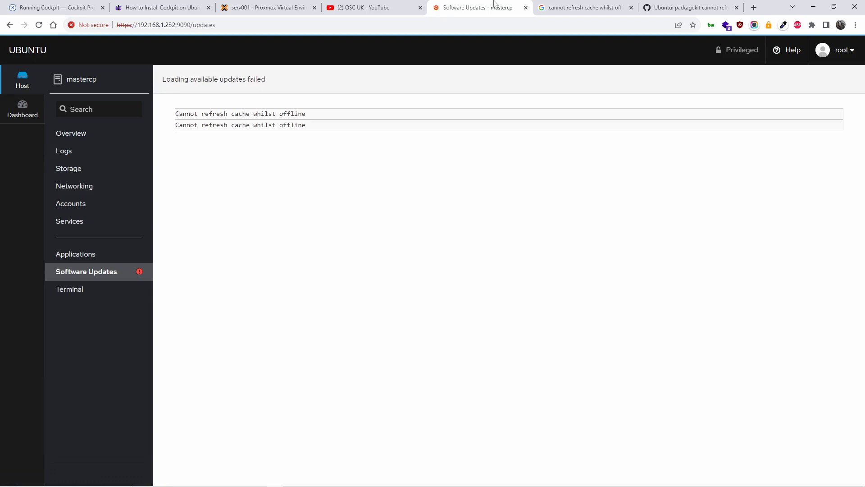
click(689, 8)
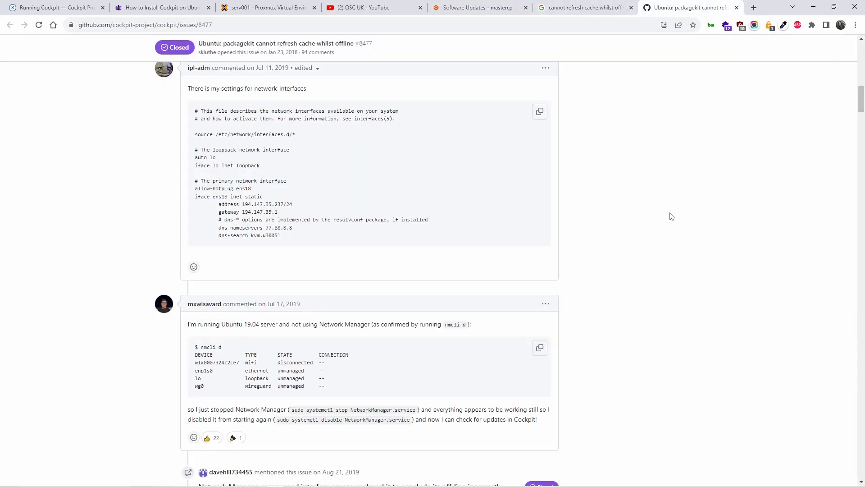
Copy 'sudo systemctl disable network-manager.service' from issue #8477 and paste it at the console prompt.
scroll(671, 216, up, 2)
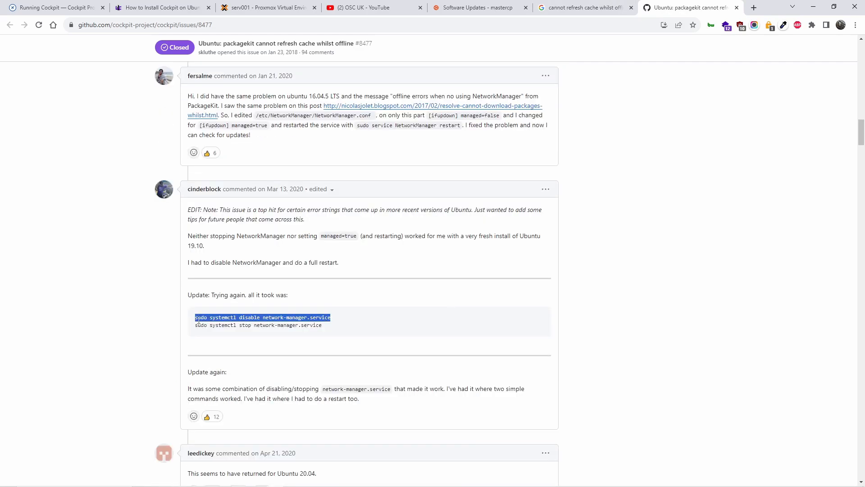
right_click(199, 320)
click(218, 326)
click(251, 5)
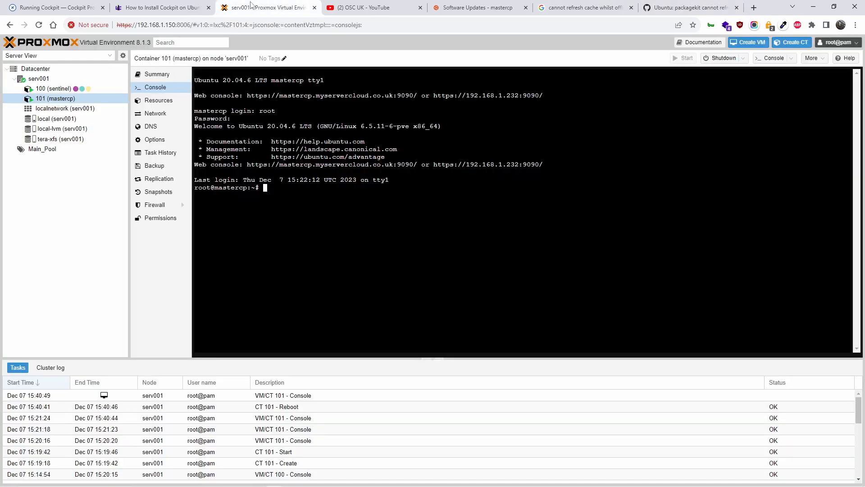
right_click(304, 190)
click(378, 260)
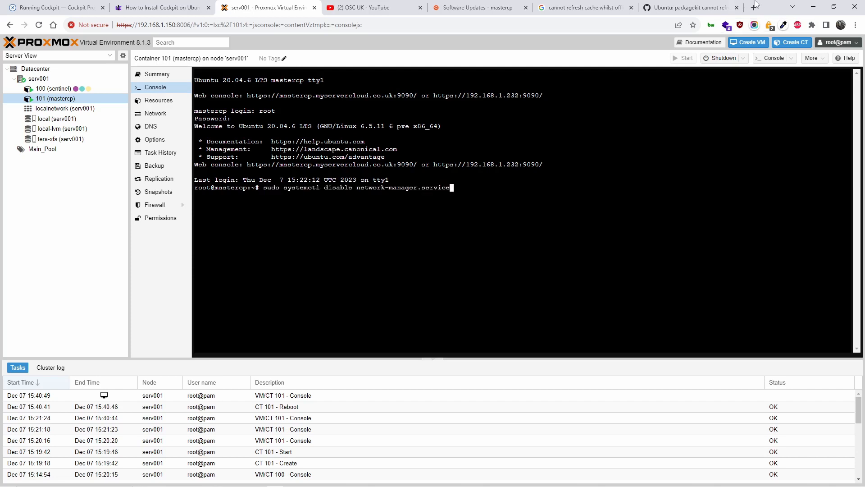
Copy the 'sudo systemctl stop network-manager.service' line from the GitHub issue as well.
click(705, 5)
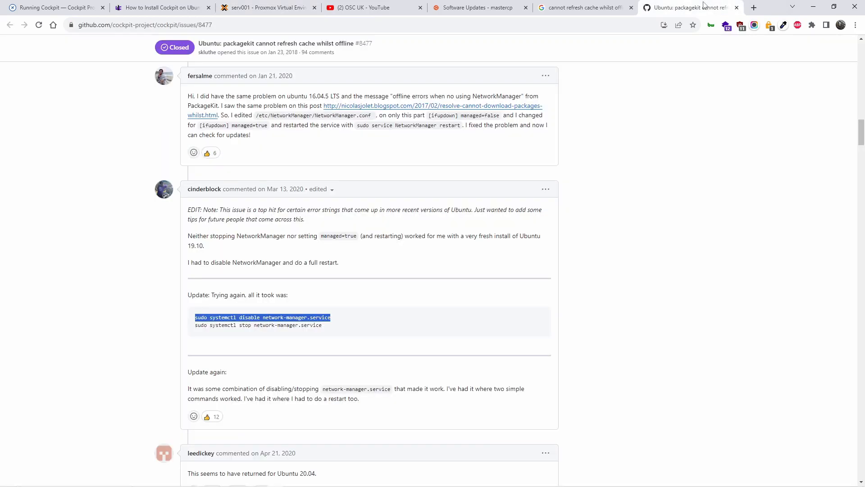
drag(321, 325, 195, 325)
right_click(206, 325)
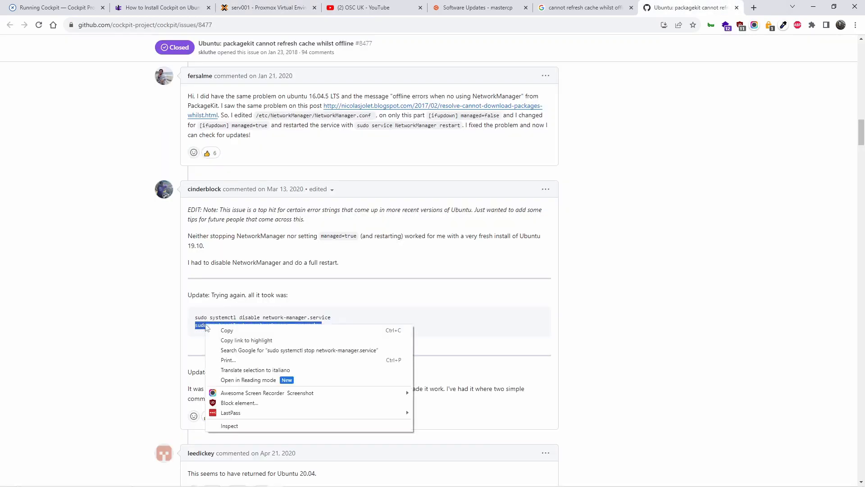
click(236, 331)
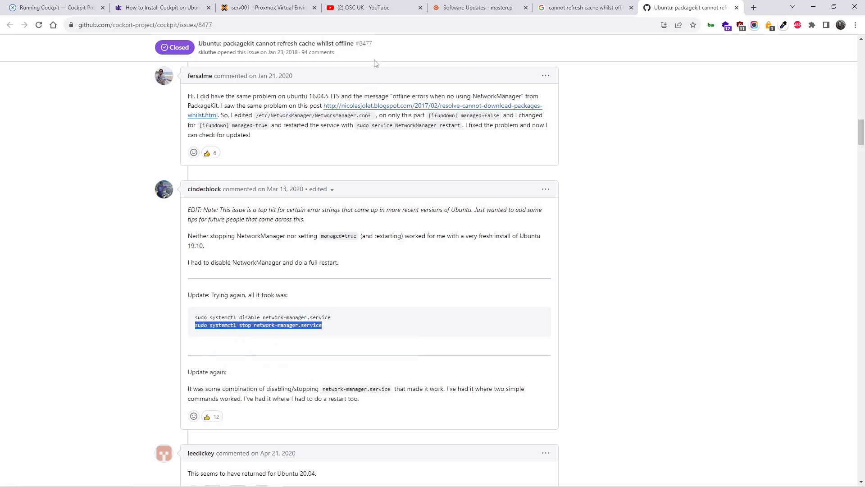
click(261, 4)
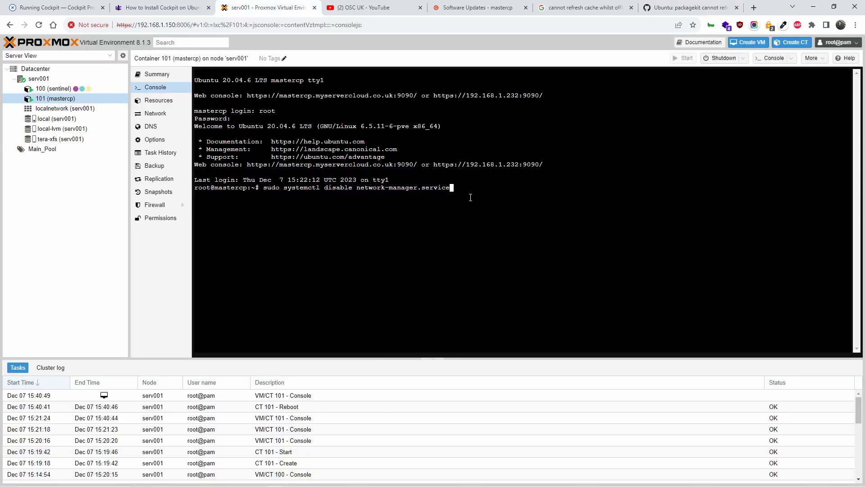
Clear the prompt, then paste and run 'sudo systemctl stop network-manager.service'.
key(BackSpace)
key(BackSpace)
key(BackSpace)
key(BackSpace)
key(BackSpace)
key(BackSpace)
key(BackSpace)
key(BackSpace)
key(BackSpace)
key(BackSpace)
key(BackSpace)
key(BackSpace)
key(BackSpace)
key(BackSpace)
key(BackSpace)
key(BackSpace)
key(BackSpace)
key(BackSpace)
key(BackSpace)
key(BackSpace)
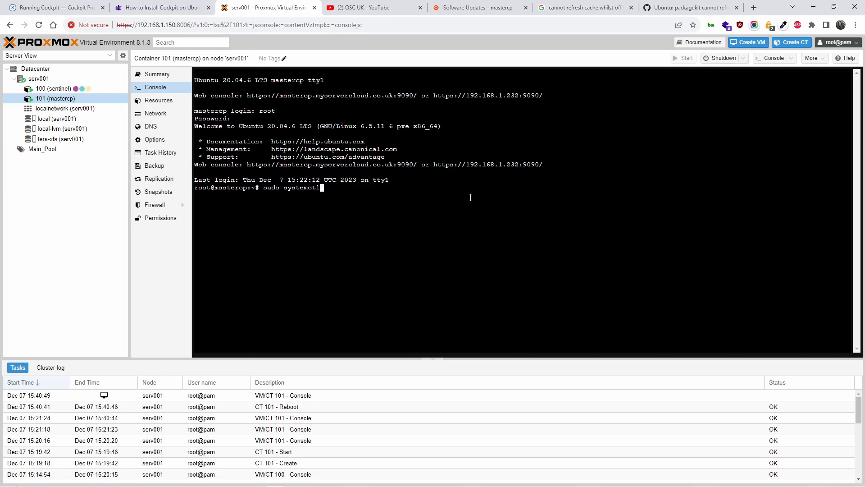
key(Up)
key(Down)
right_click(470, 197)
click(520, 272)
key(Return)
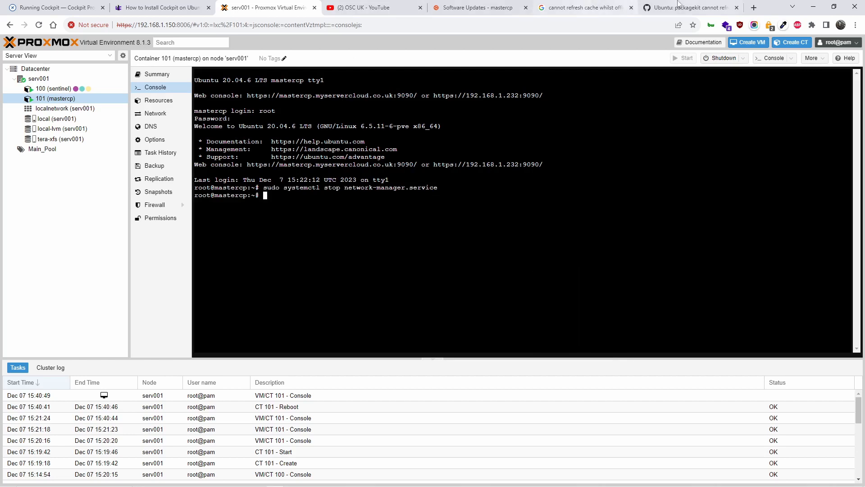
Copy 'sudo systemctl disable network-manager.service' from GitHub and run it in the console.
click(691, 8)
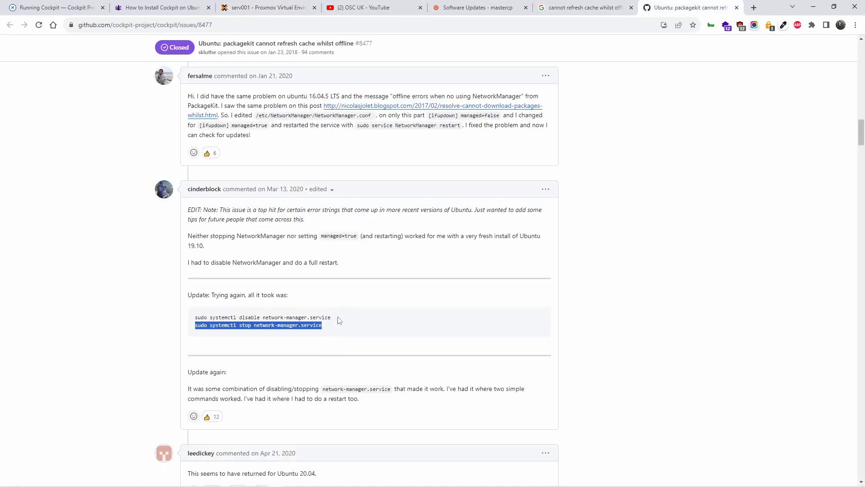
mouse_move(337, 319)
mouse_down()
mouse_move(218, 318)
mouse_move(195, 327)
mouse_move(196, 318)
mouse_move(331, 318)
mouse_up()
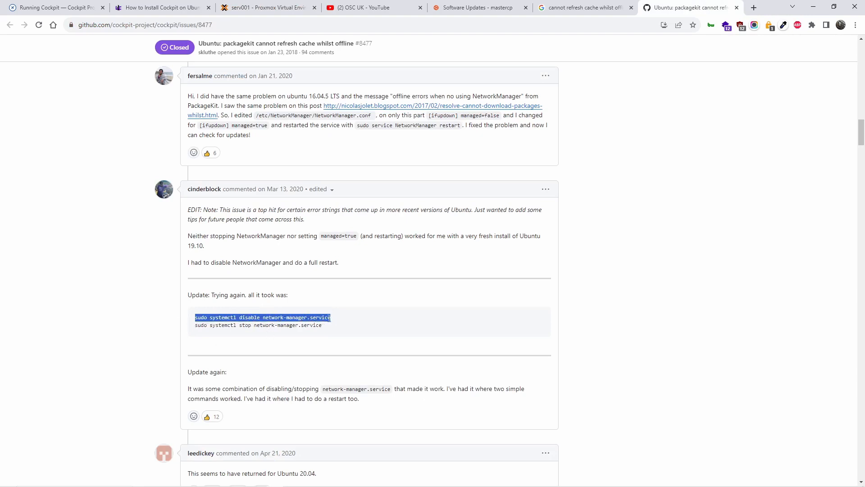
right_click(330, 319)
click(354, 325)
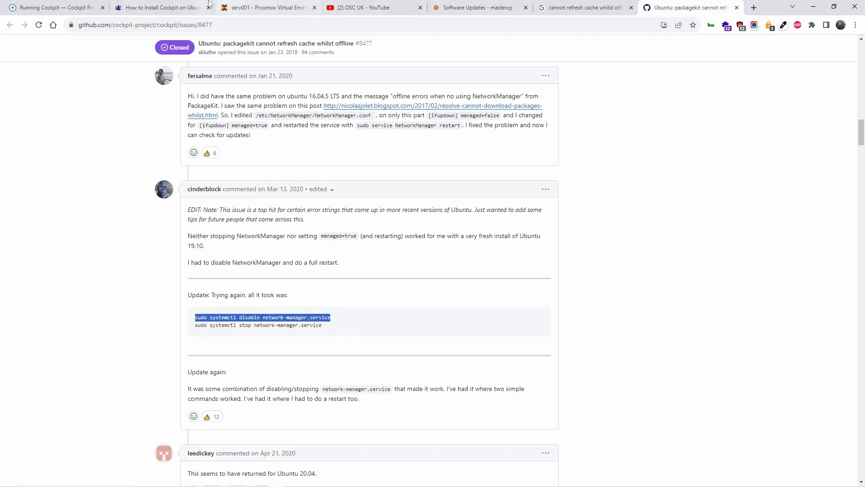
click(249, 7)
right_click(345, 215)
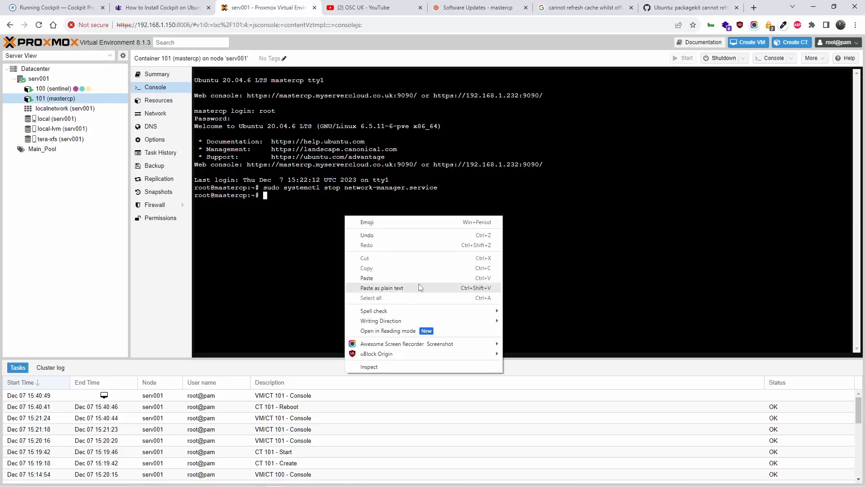
click(418, 286)
key(Return)
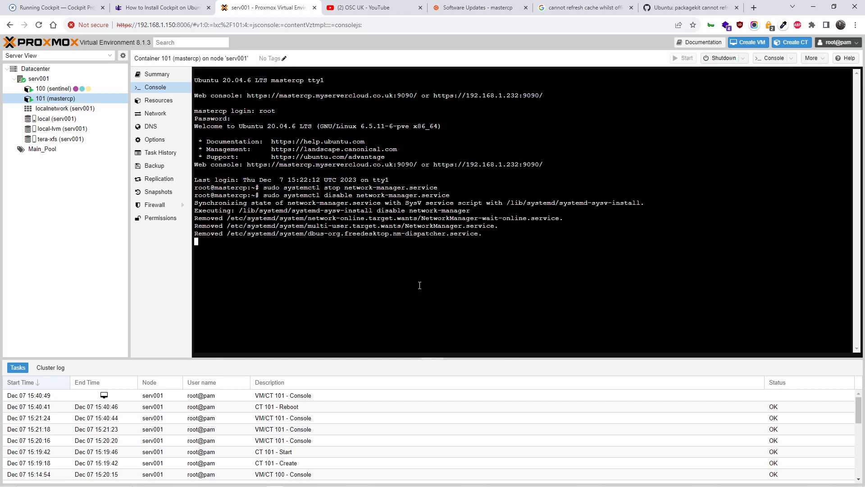
click(477, 7)
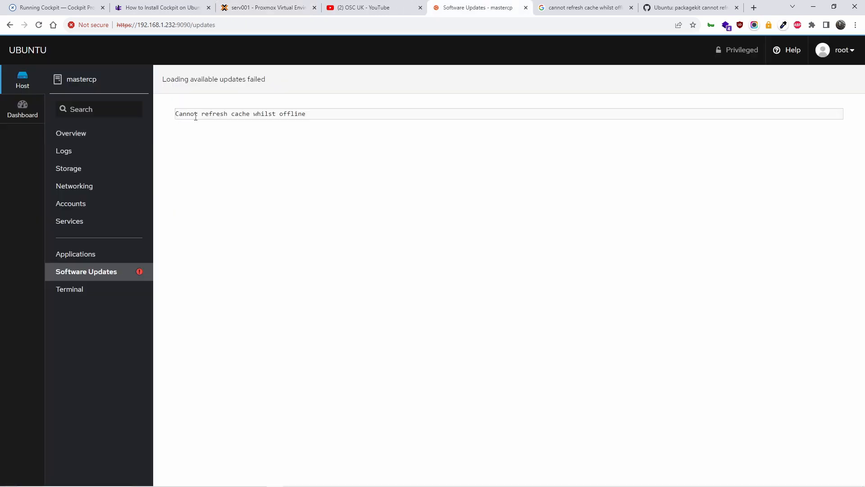
Reboot container 101 (mastercp) from Proxmox VE, answering Yes to the confirmation.
click(847, 57)
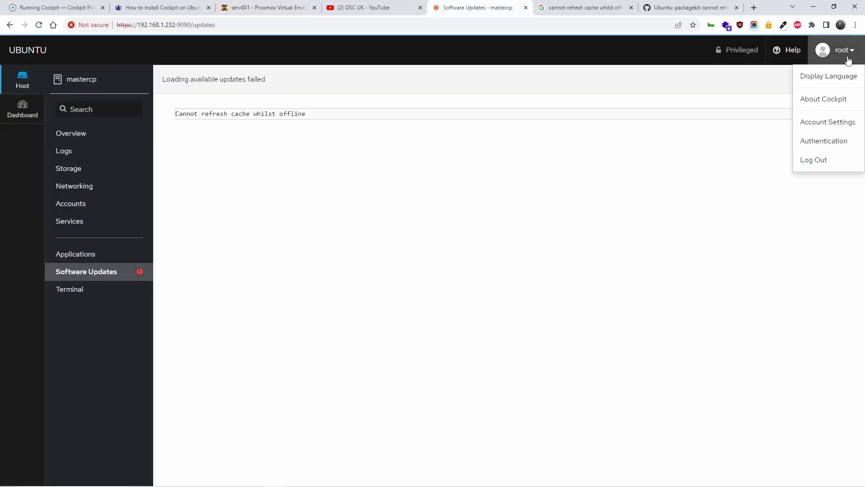
click(235, 8)
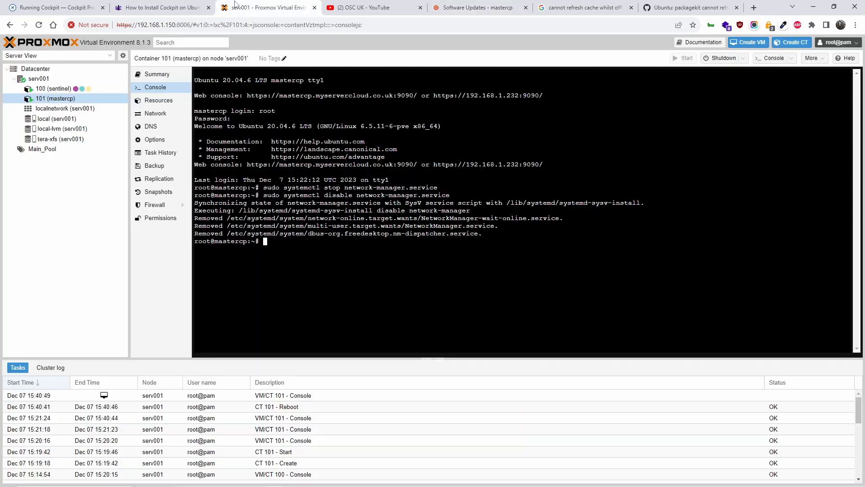
right_click(80, 100)
click(101, 150)
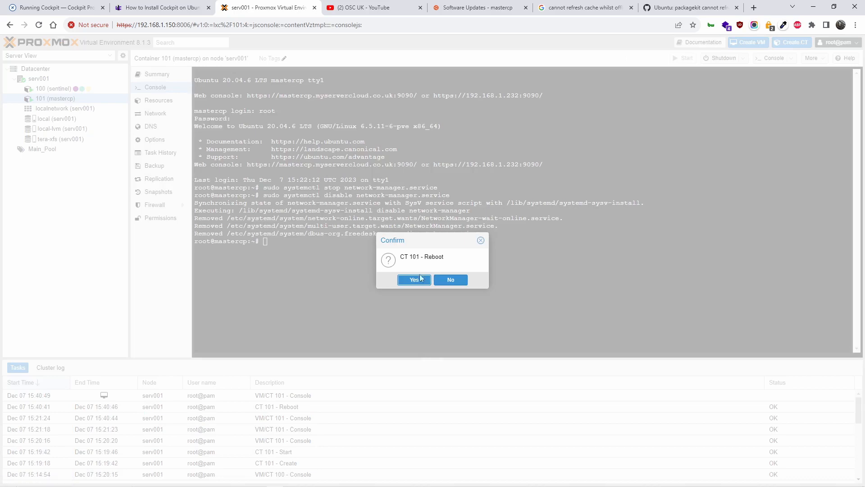
click(412, 280)
click(367, 6)
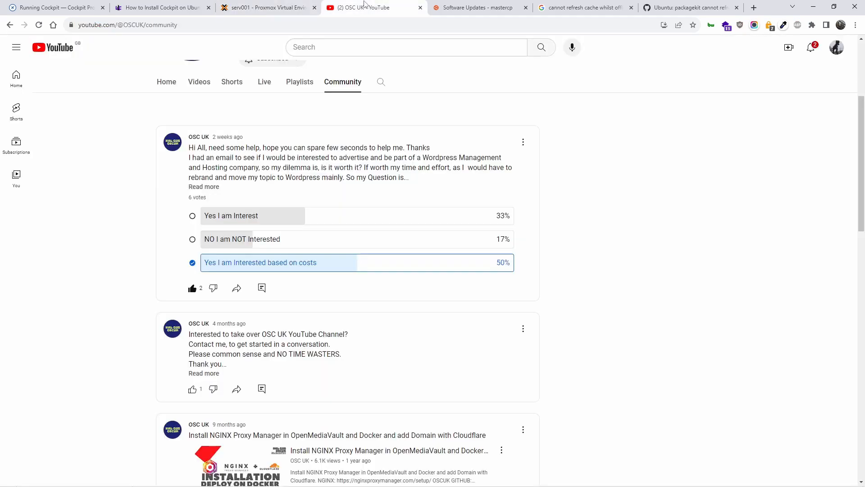
Scroll through the OSC UK channel's Videos list, then go back to GitHub issue #8477.
click(199, 82)
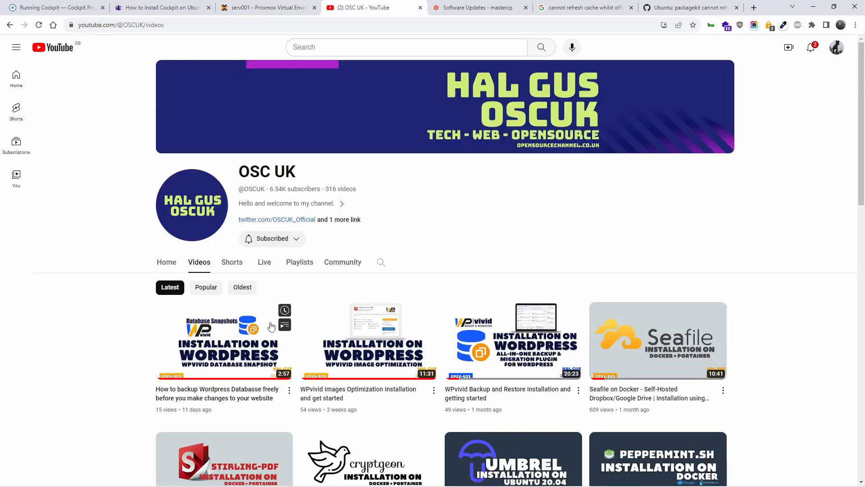
scroll(255, 270, down, 4)
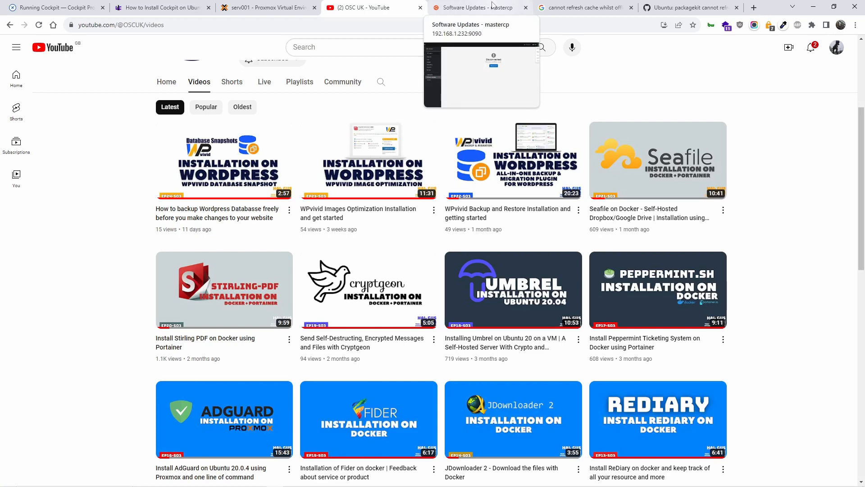
click(690, 7)
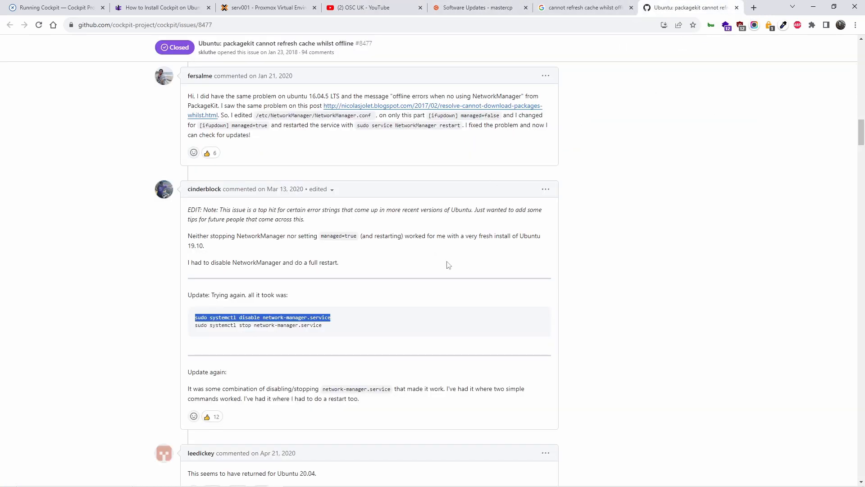
Reconnect Cockpit to the rebooted mastercp and log back in, declining the password save.
click(451, 302)
click(557, 3)
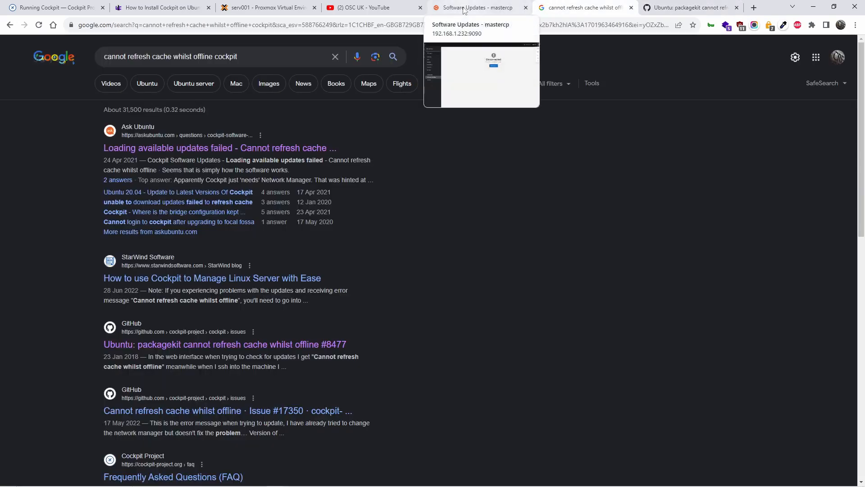
click(261, 8)
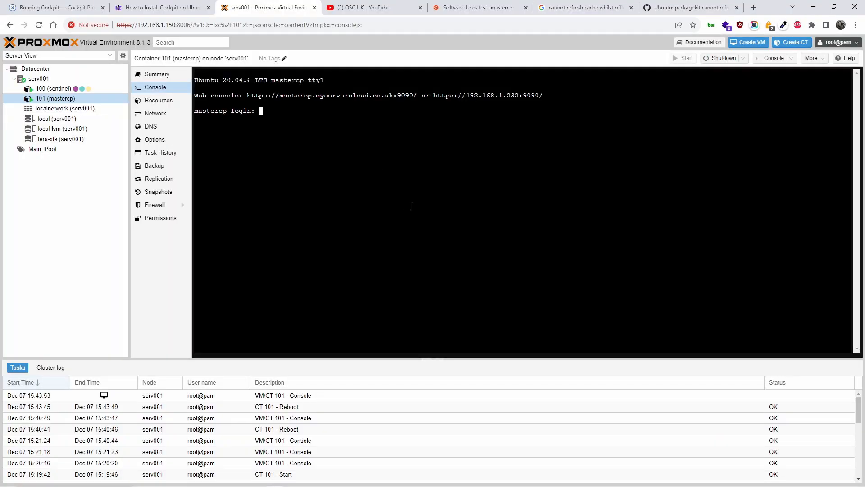
click(470, 6)
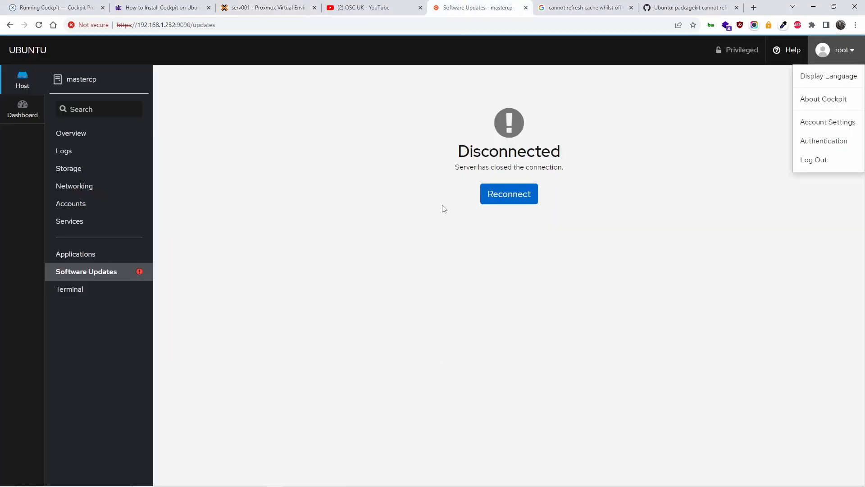
click(487, 199)
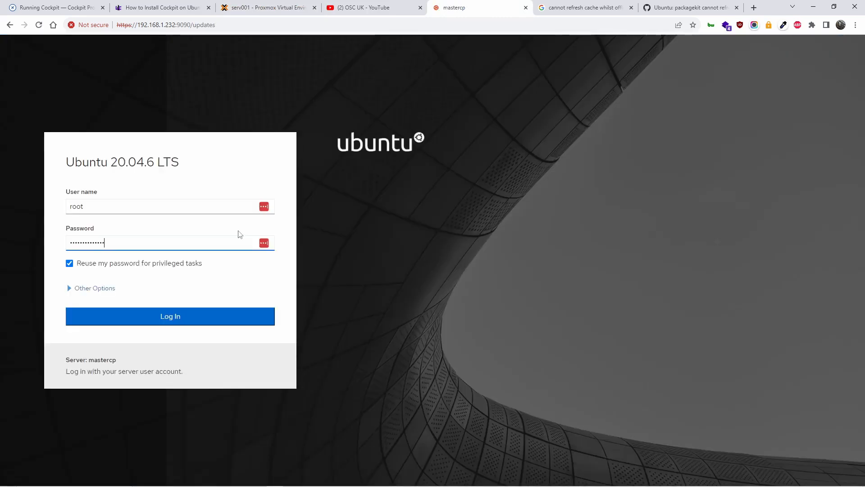
key(Return)
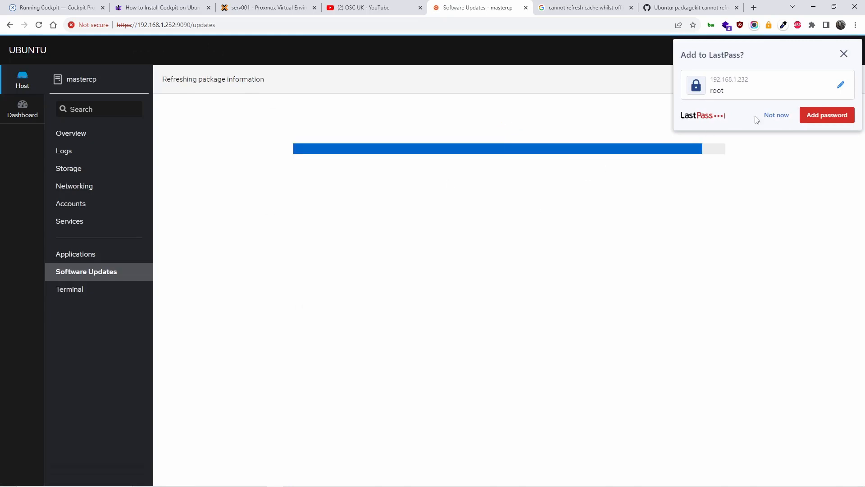
click(766, 123)
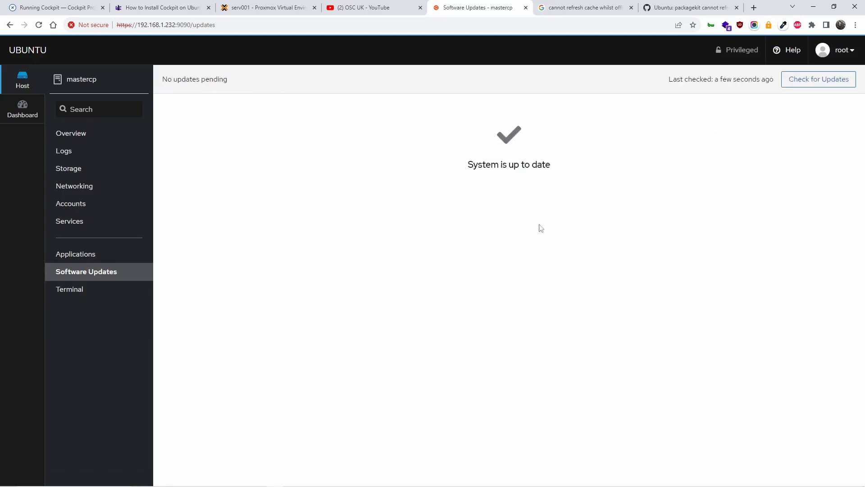
click(675, 8)
Highlight the disable and stop network-manager.service commands in the issue comment's code block.
drag(356, 326, 193, 316)
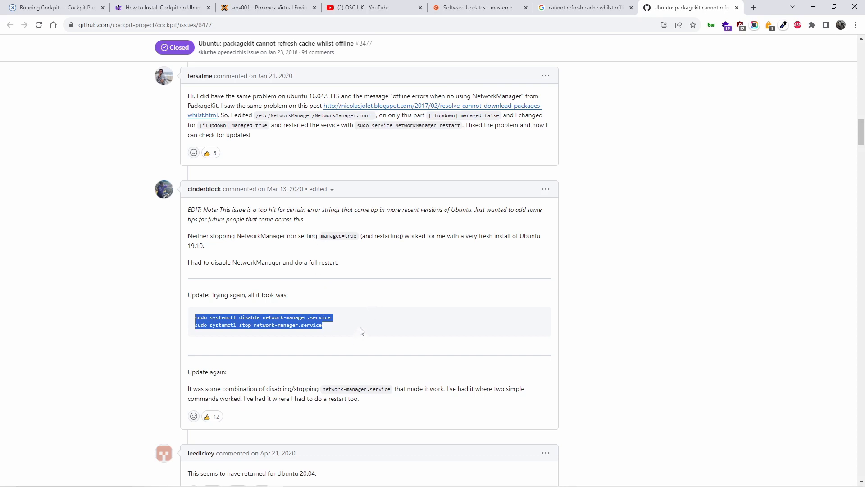
scroll(363, 331, down, 2)
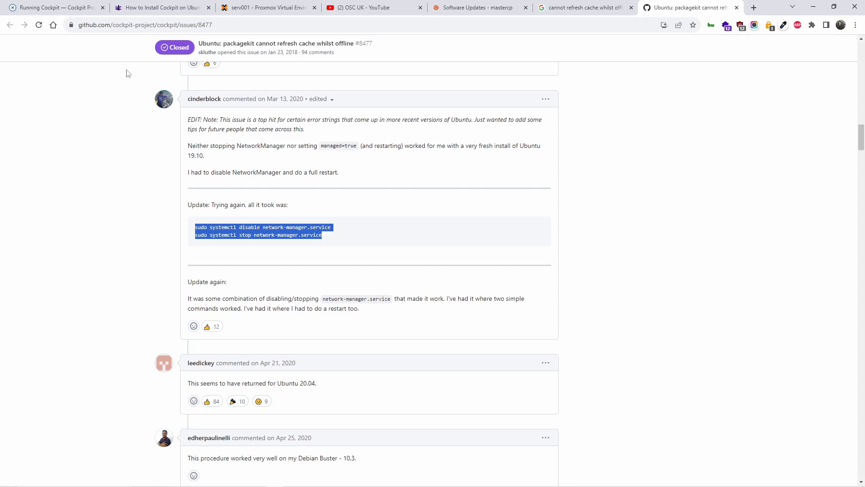
click(63, 8)
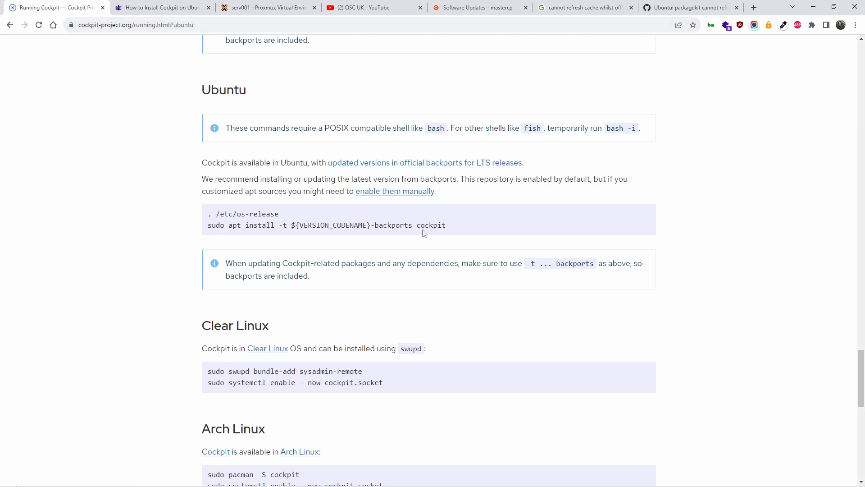
Highlight the Ubuntu os-release and backports apt install lines on the Running Cockpit page.
drag(450, 226, 201, 217)
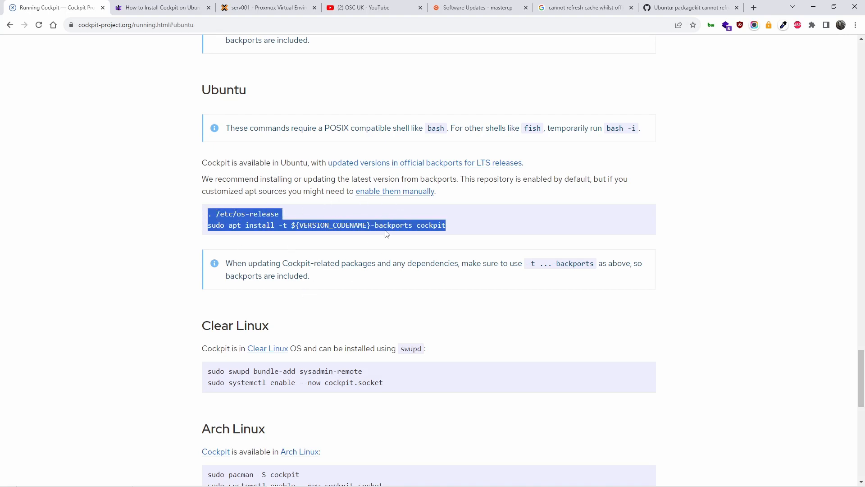
click(649, 5)
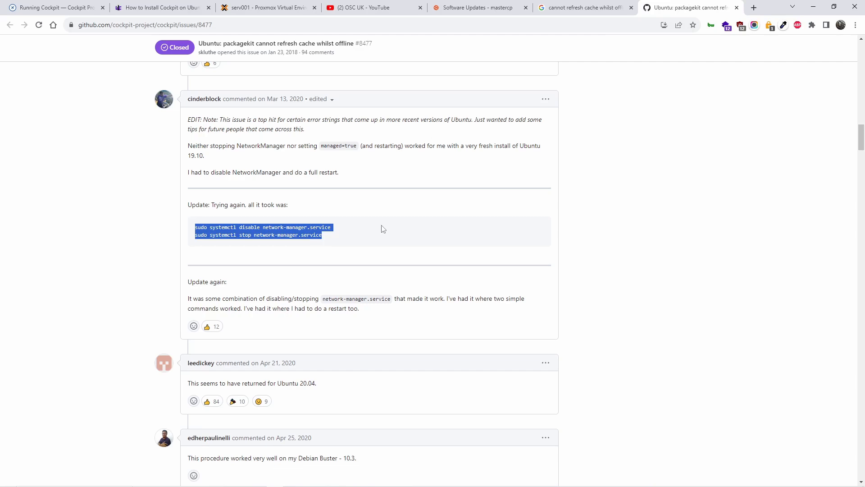
Highlight the later comment saying the disable/stop commands didn't work, and its command text.
scroll(381, 229, down, 9)
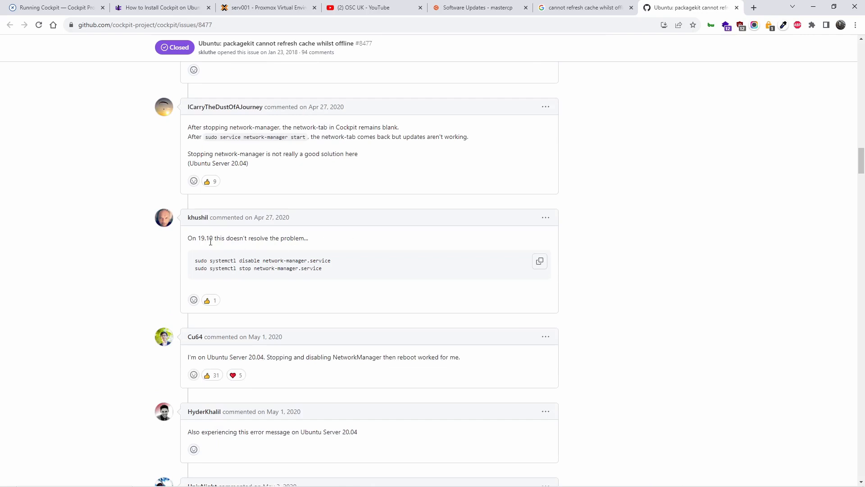
drag(206, 240, 305, 243)
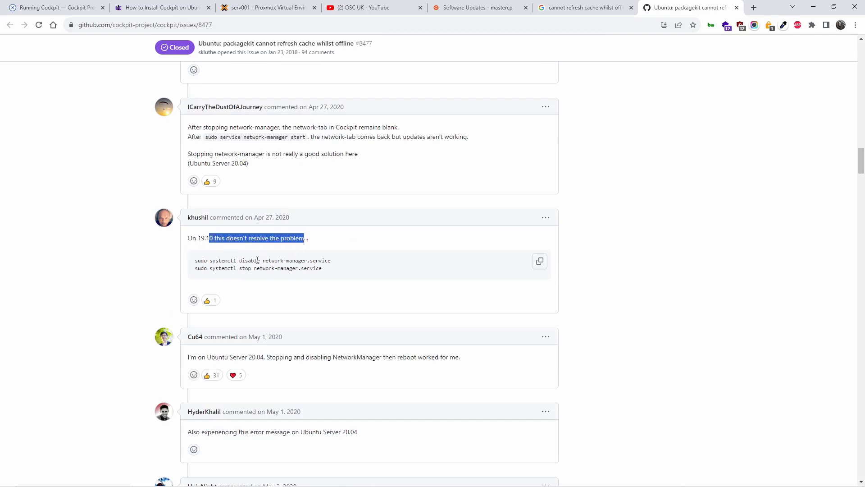
drag(252, 269, 172, 276)
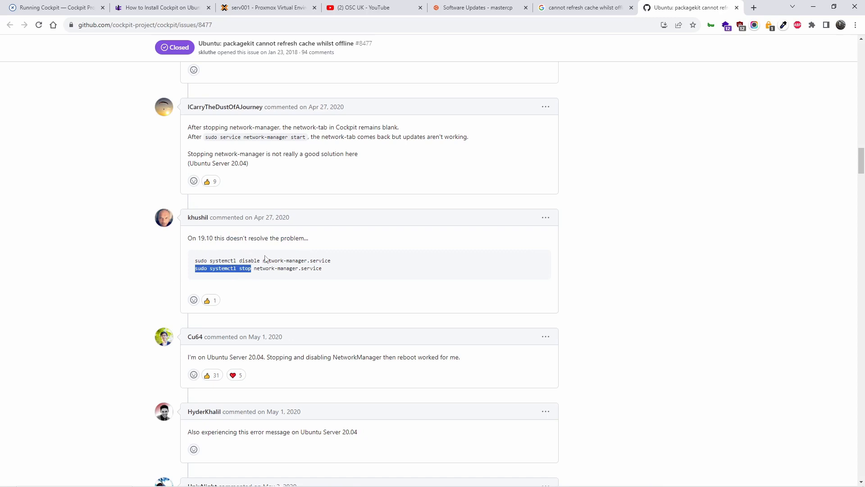
click(266, 270)
drag(266, 265, 234, 260)
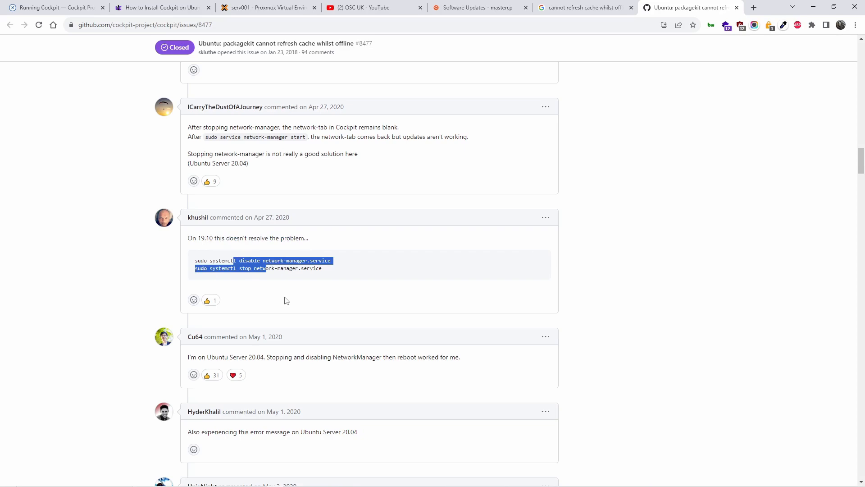
Read further replies confirming stop, disable and reboot fixed the error on Ubuntu 20.04.
scroll(325, 356, down, 2)
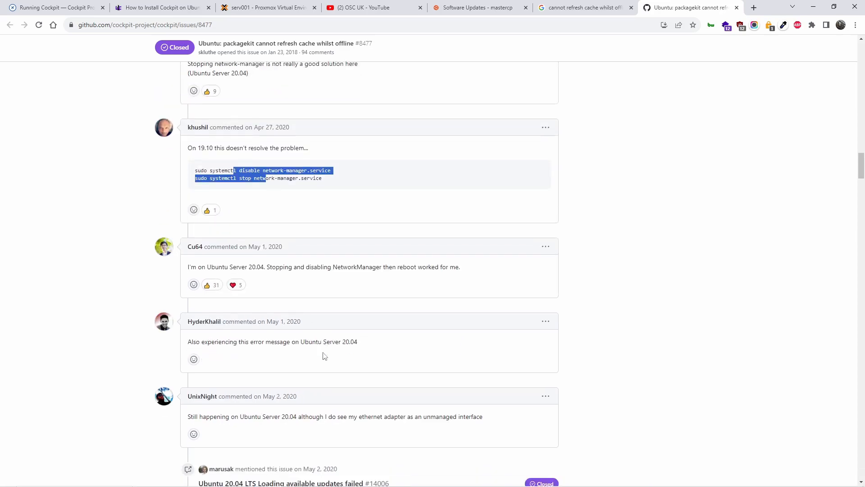
scroll(323, 356, down, 7)
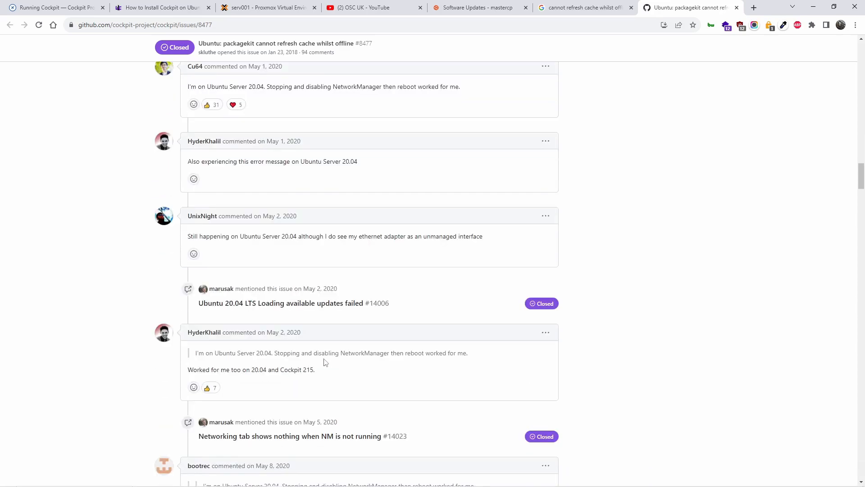
scroll(325, 360, down, 3)
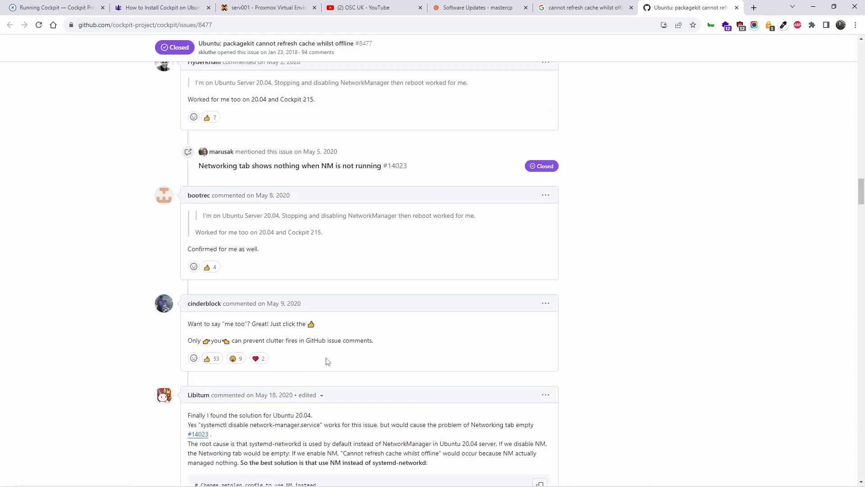
scroll(327, 362, down, 2)
scroll(330, 362, down, 3)
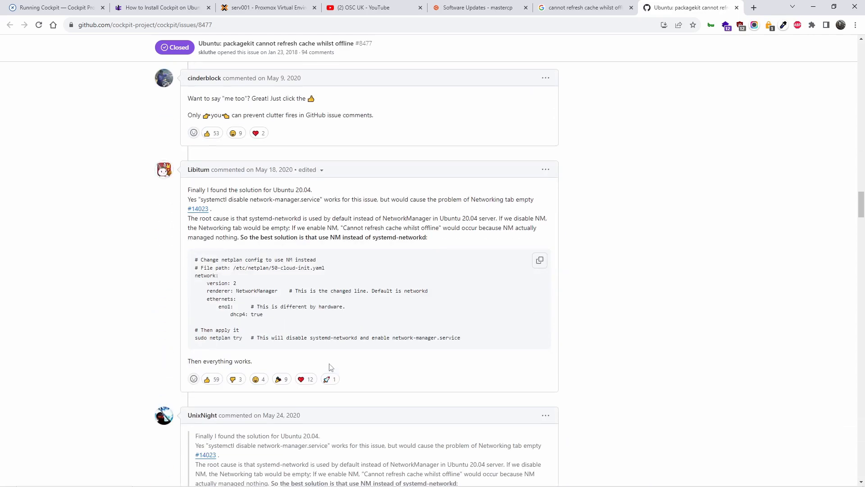
scroll(315, 226, up, 7)
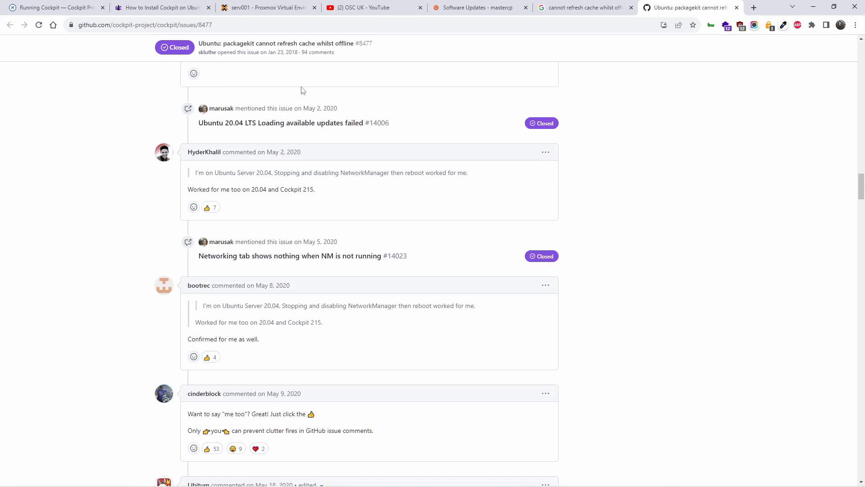
click(378, 6)
Scroll back to the top of the OSC UK channel's Videos page.
scroll(345, 359, up, 4)
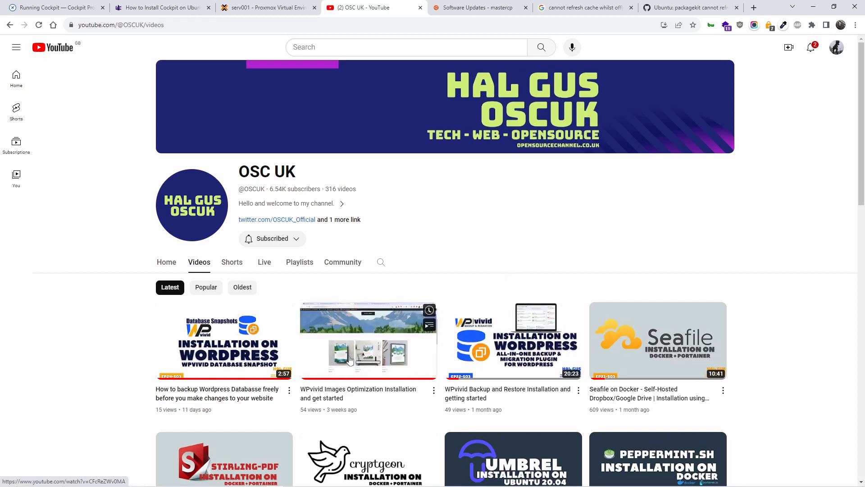
Google 'wpvivid' in a new Chrome tab and open the official WPvivid website result.
click(709, 7)
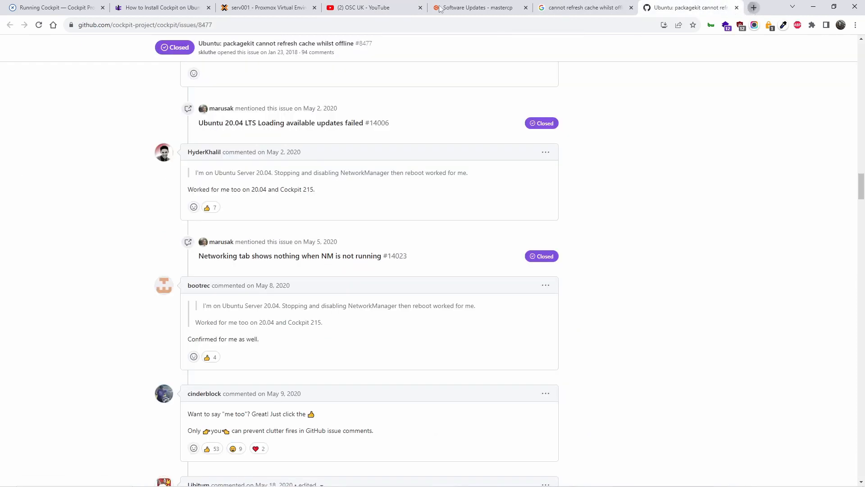
click(754, 8)
click(407, 26)
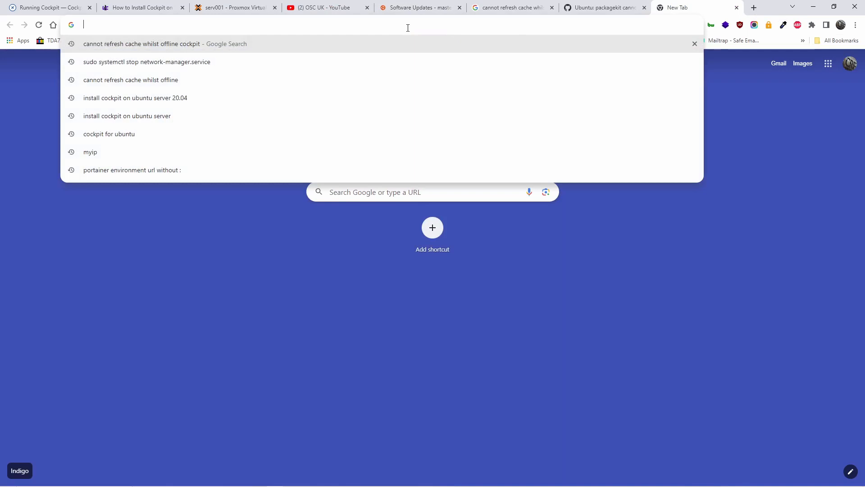
text(v)
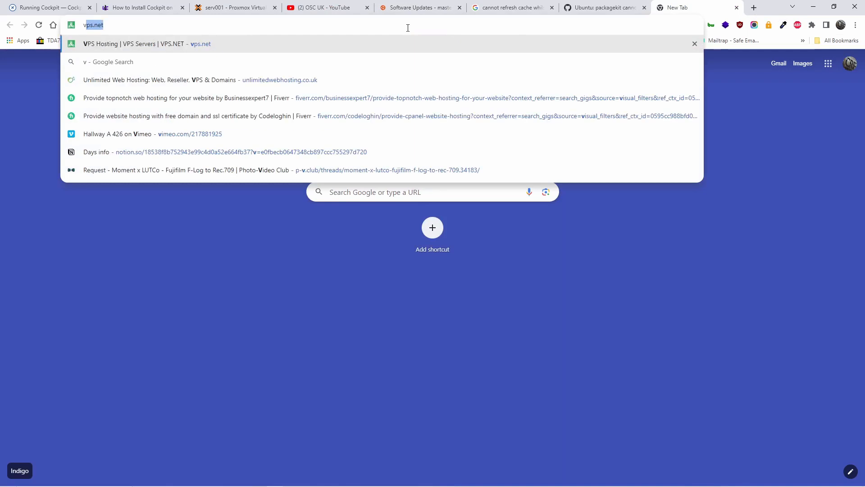
text(wpviv)
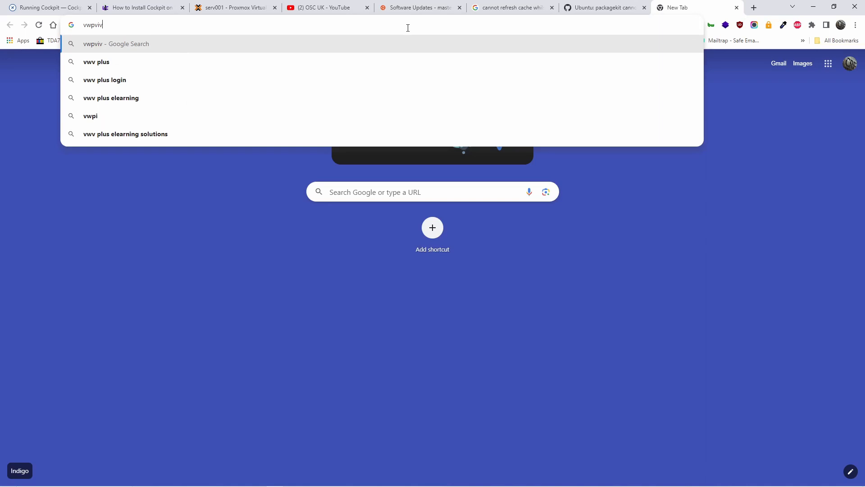
text(id)
key(Return)
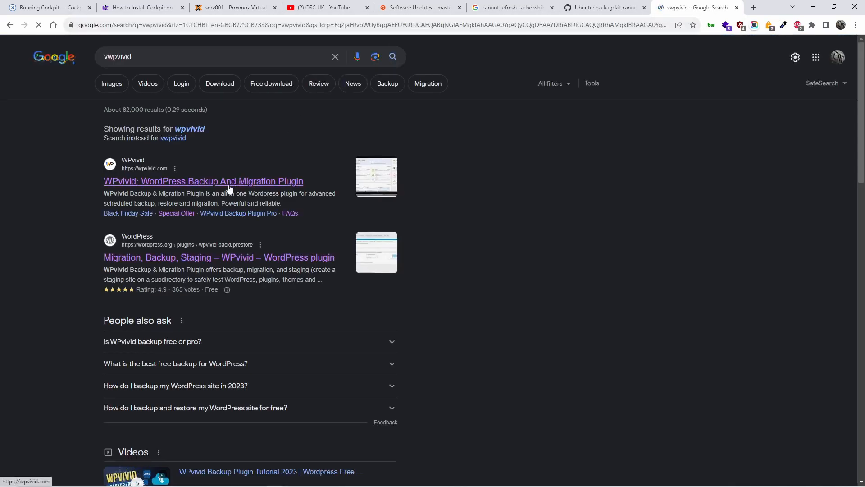
click(190, 181)
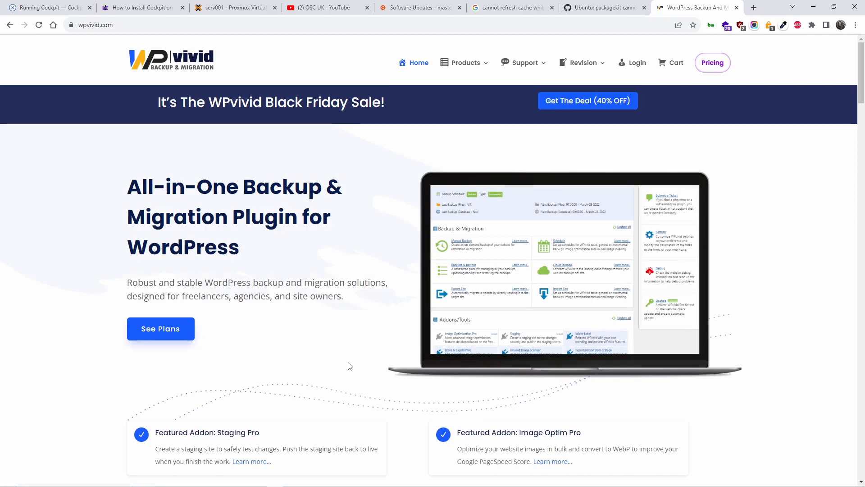
Browse the WPvivid home page and its navigation menus, then go to the See Plans pricing page.
scroll(348, 372, down, 4)
scroll(344, 372, down, 5)
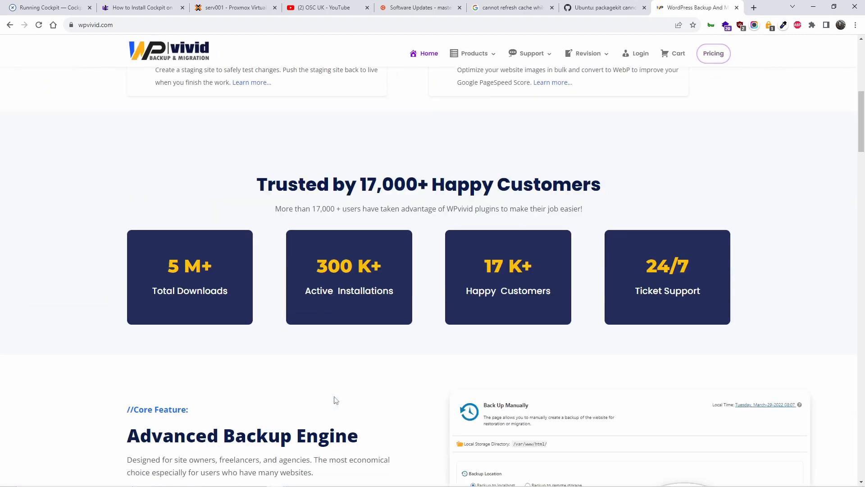
scroll(347, 400, up, 8)
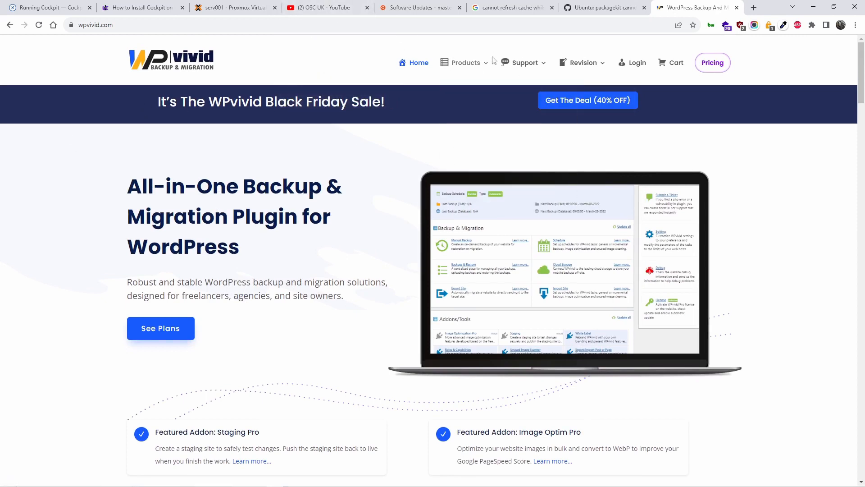
mouse_move(450, 68)
mouse_move(510, 81)
mouse_move(584, 65)
click(178, 271)
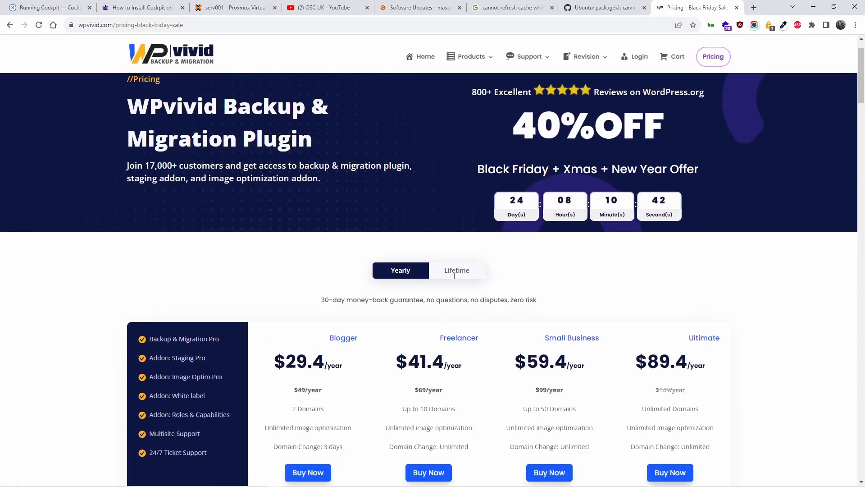
Scroll down to the Yearly plan table and back up to the 40% OFF Black Friday headline.
scroll(469, 292, down, 5)
scroll(589, 255, up, 2)
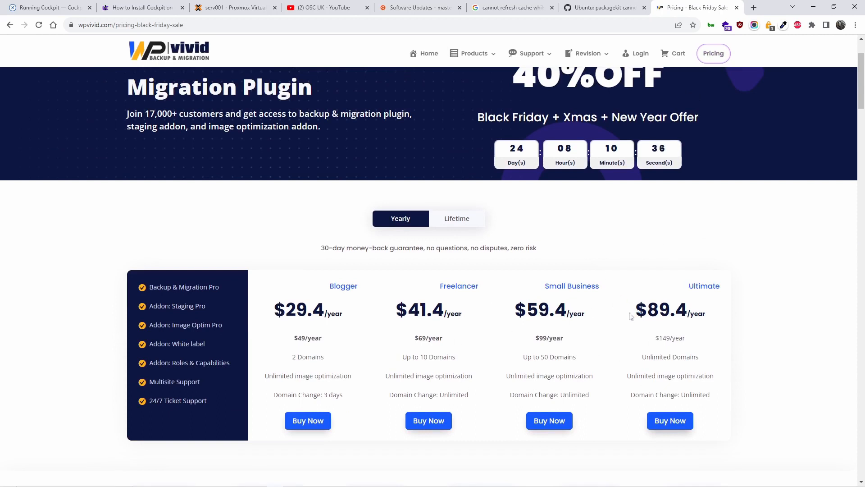
scroll(470, 291, down, 1)
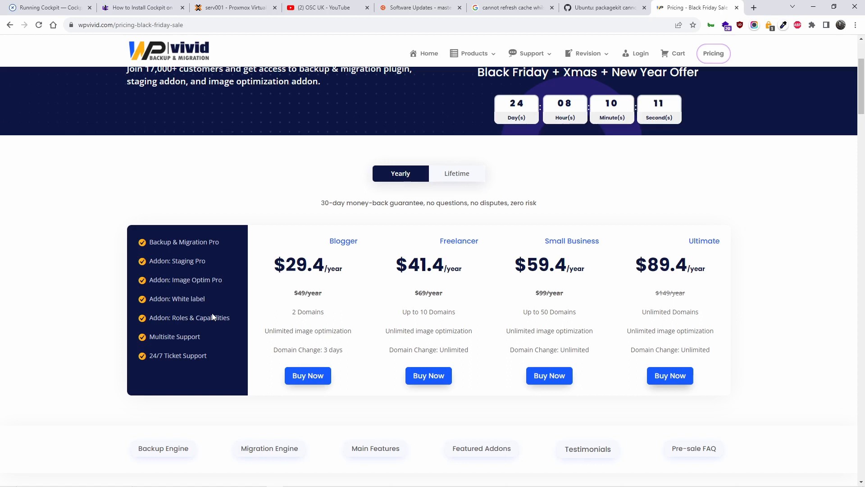
scroll(213, 315, up, 3)
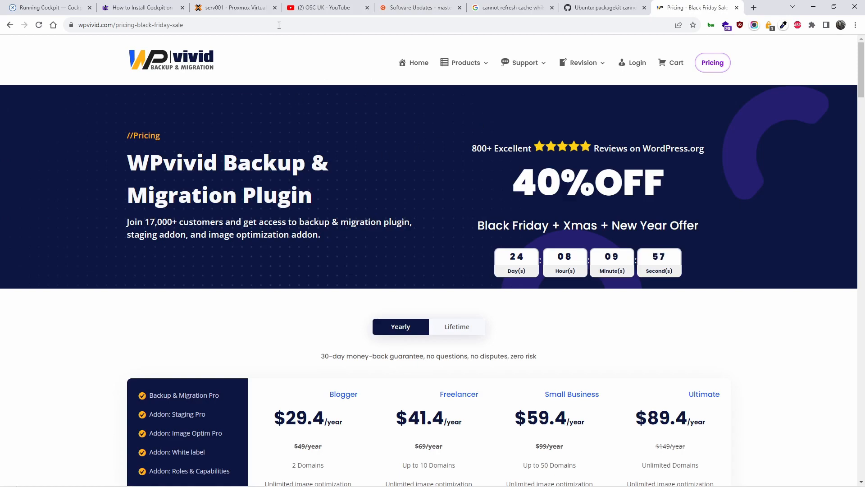
Switch to the OSC UK YouTube tab and scroll down through its Videos list.
click(319, 7)
scroll(455, 232, down, 15)
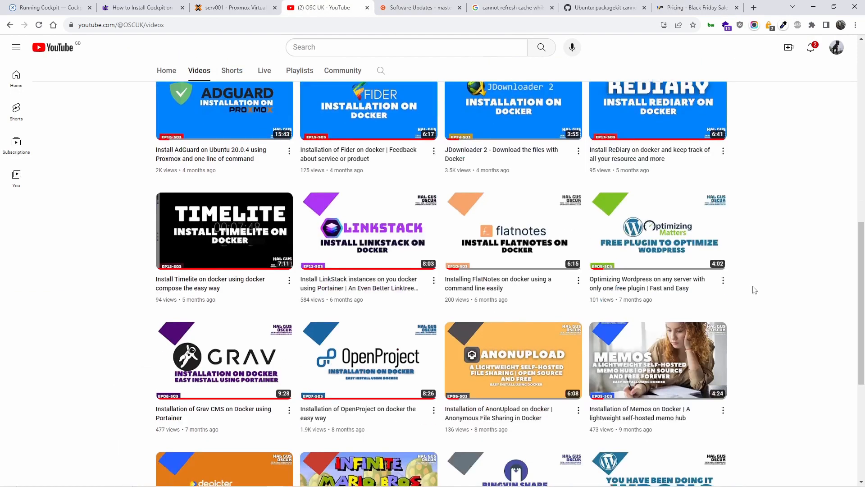
scroll(793, 331, down, 10)
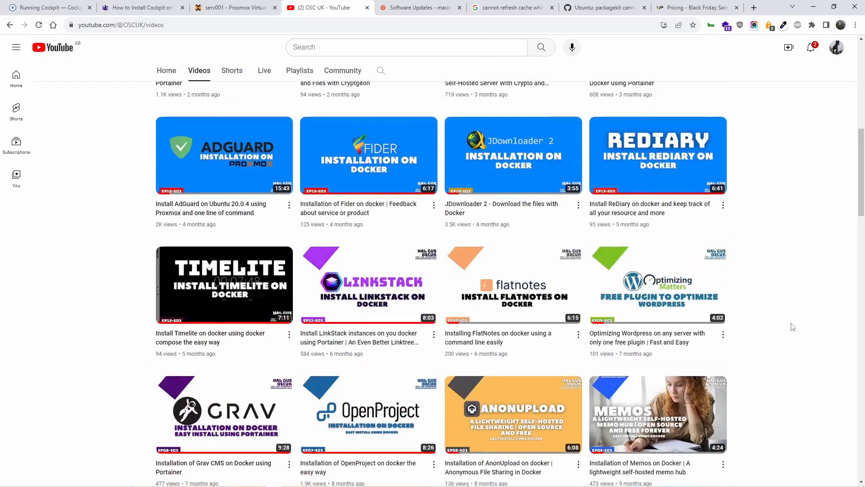
scroll(787, 342, down, 20)
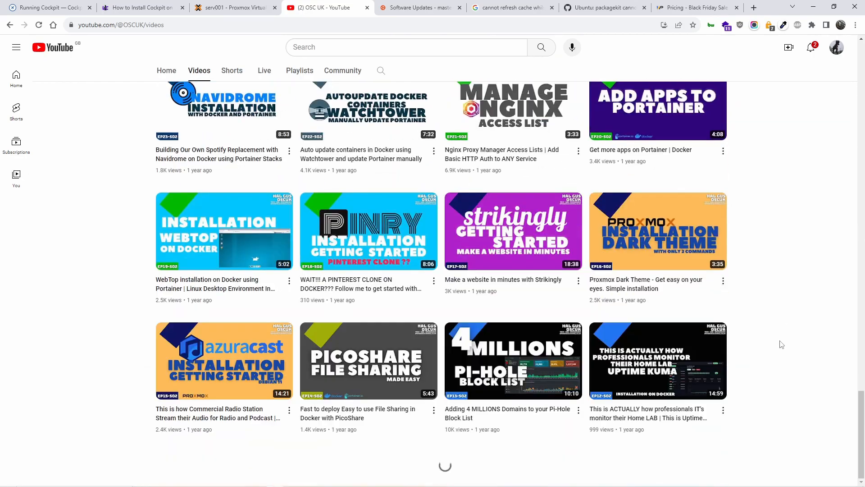
scroll(759, 320, down, 15)
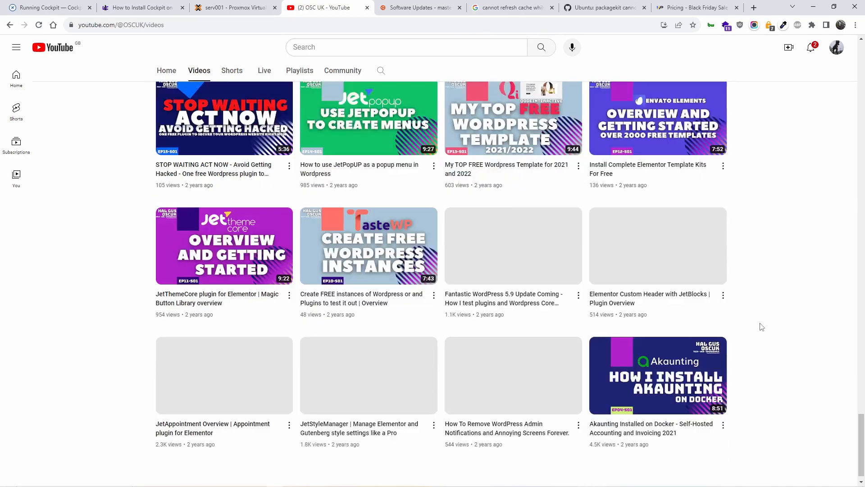
scroll(721, 316, down, 20)
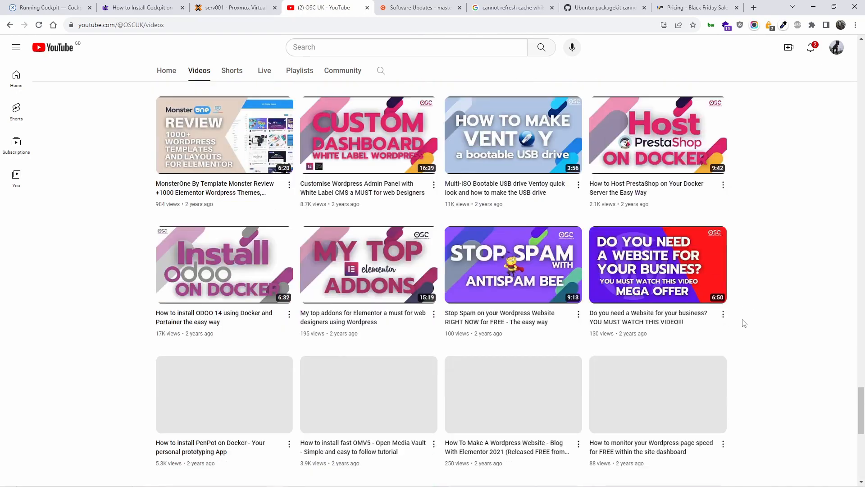
scroll(745, 336, down, 12)
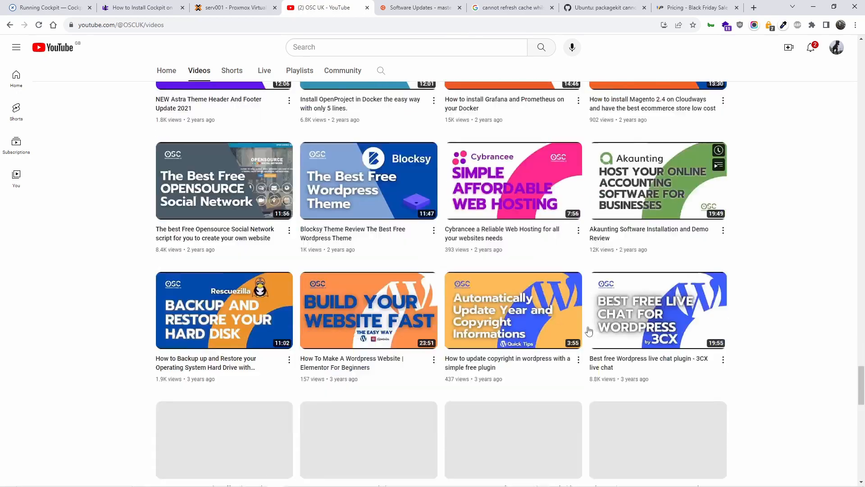
scroll(591, 332, down, 8)
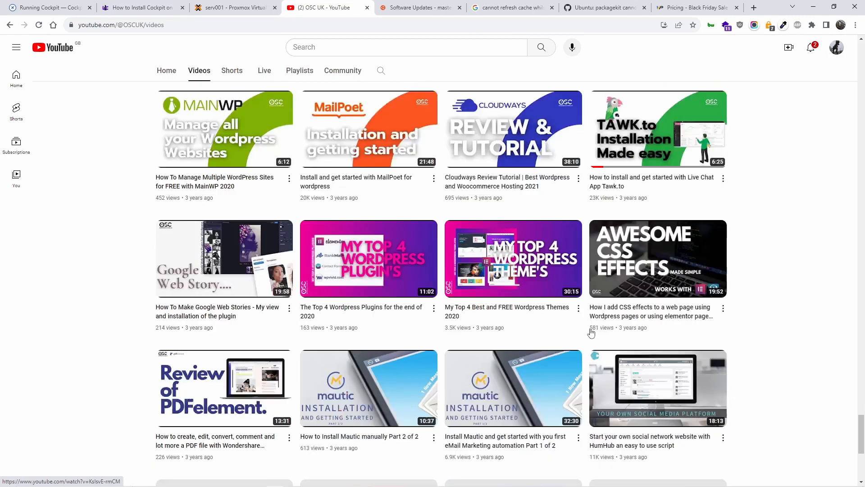
scroll(591, 332, down, 2)
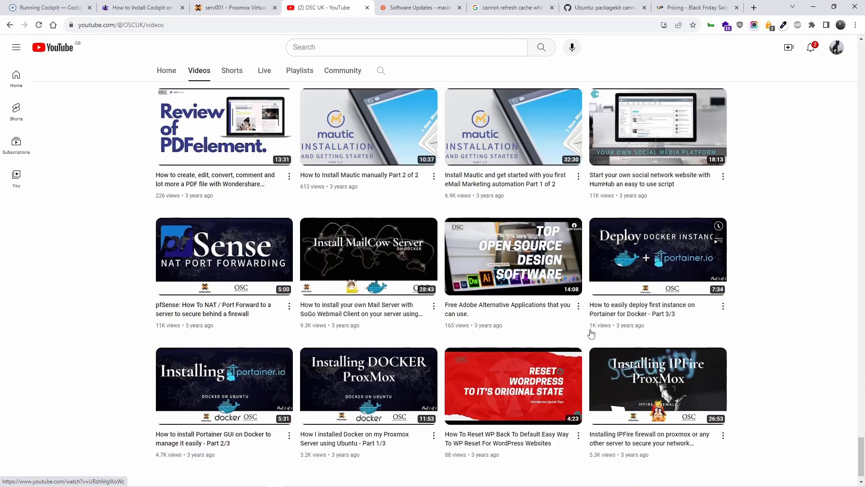
scroll(846, 296, down, 11)
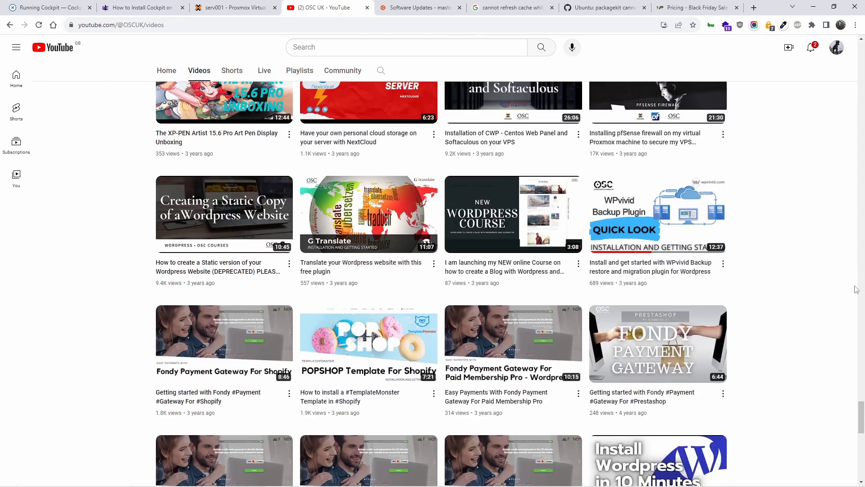
scroll(737, 318, down, 1)
scroll(475, 353, down, 2)
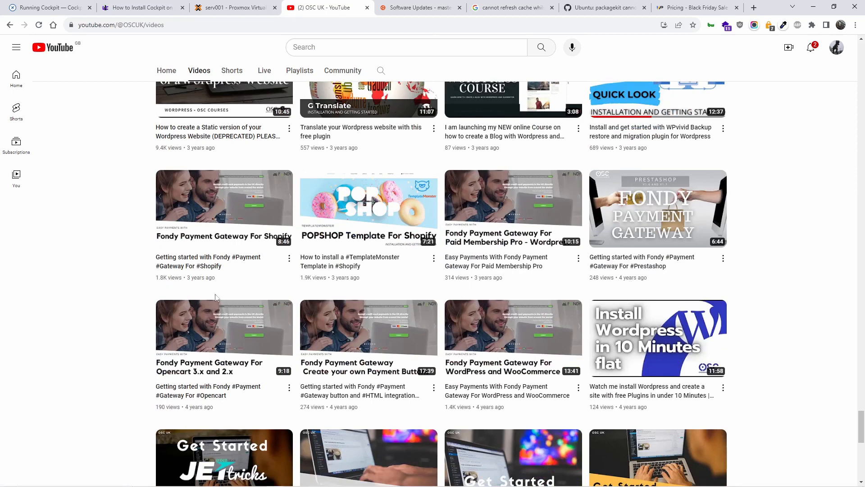
scroll(741, 342, down, 1)
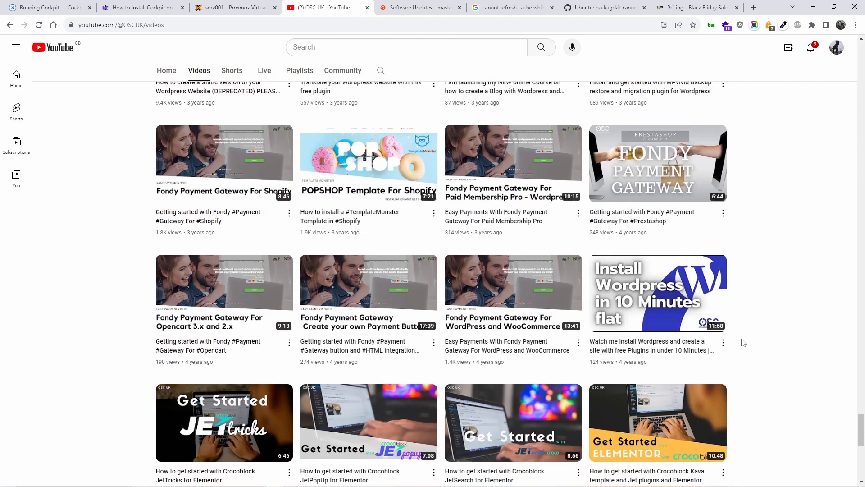
scroll(743, 342, down, 7)
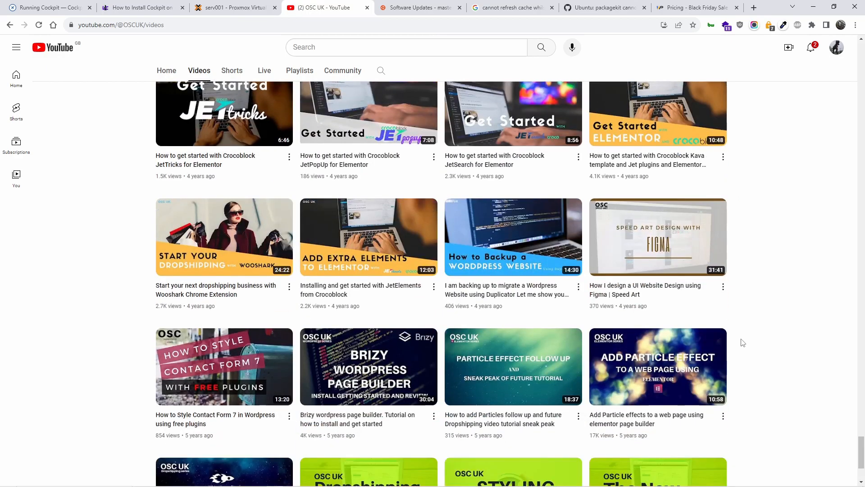
scroll(743, 343, down, 3)
Scroll back up to the latest uploads, the three WPvivid WordPress tutorials.
scroll(743, 342, up, 10)
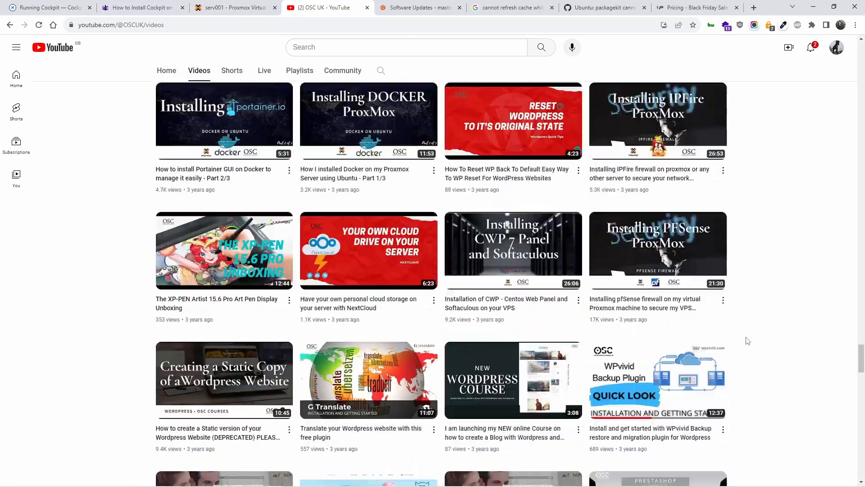
scroll(748, 341, up, 15)
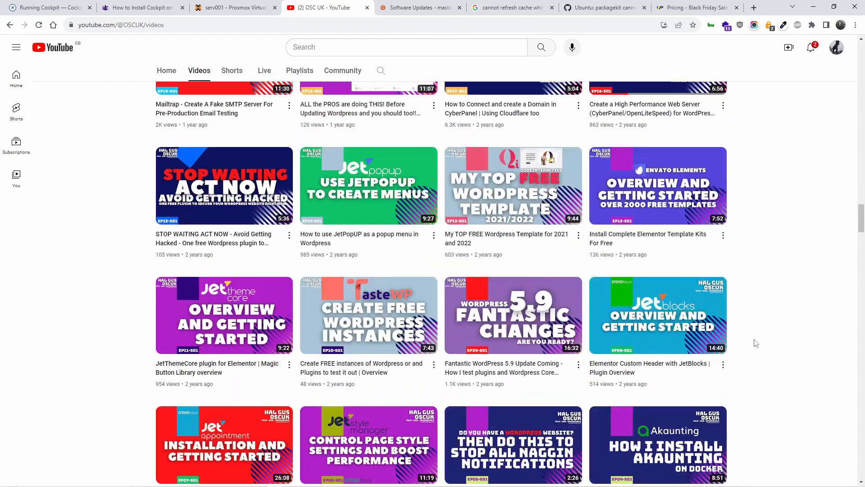
scroll(755, 343, up, 20)
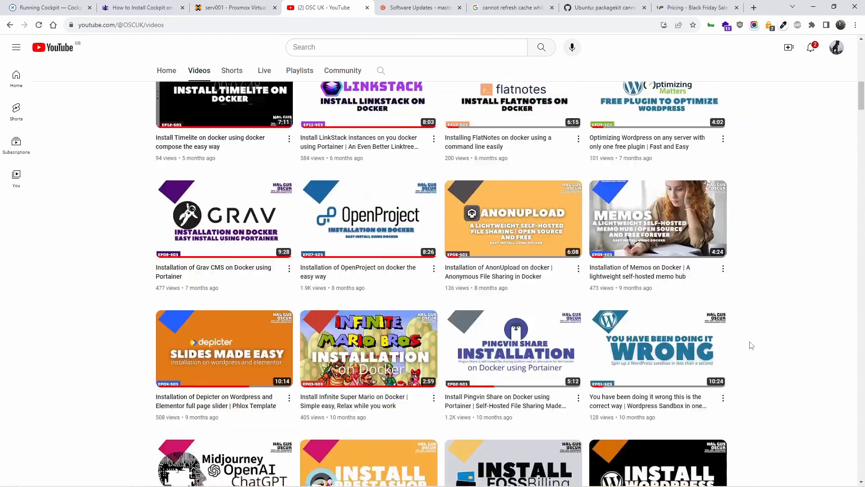
scroll(752, 345, up, 5)
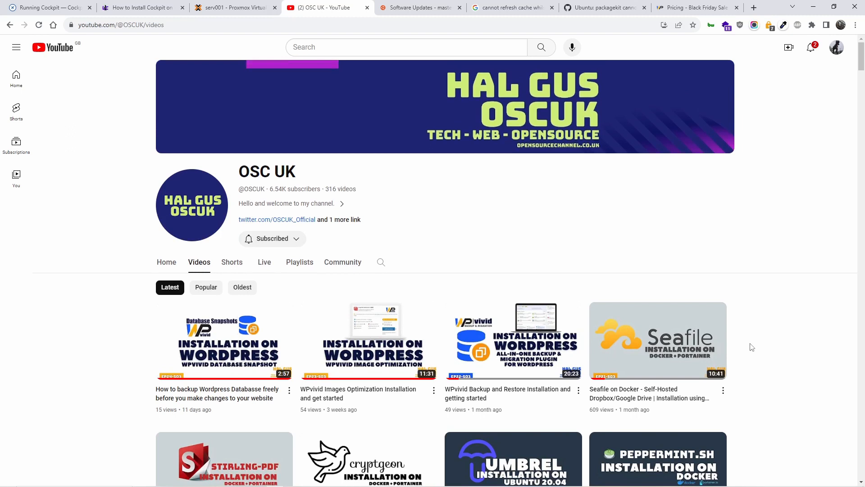
scroll(770, 372, down, 2)
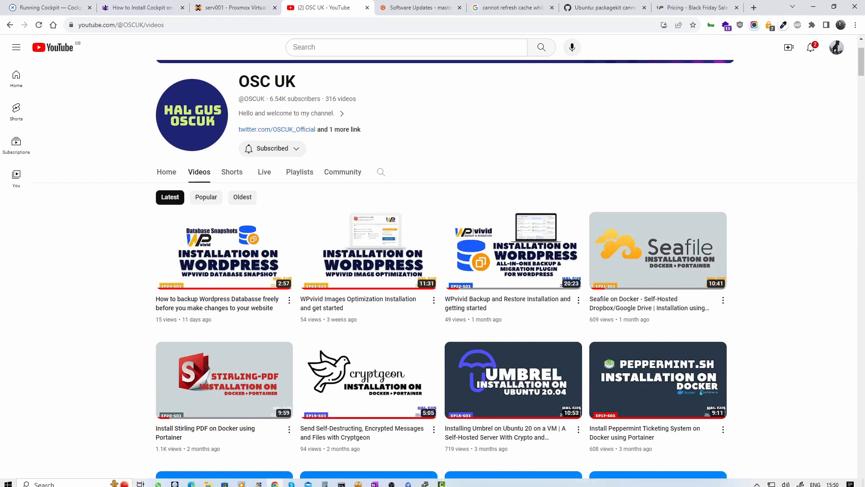
mouse_move(834, 483)
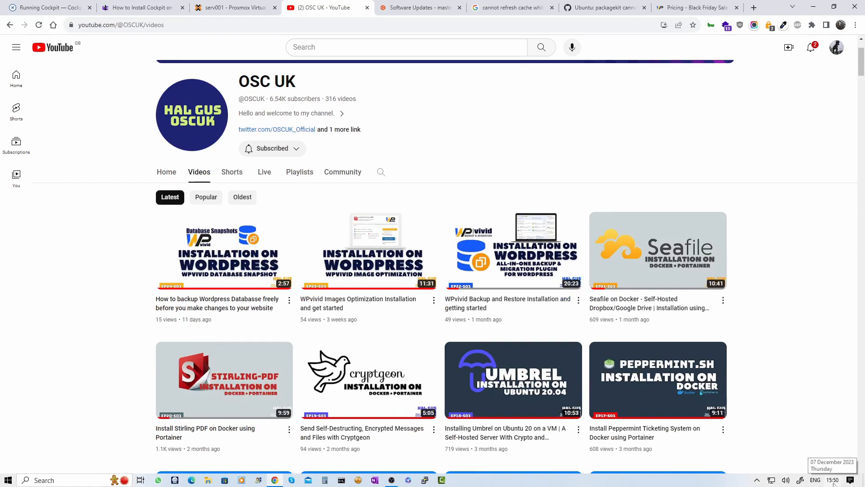
mouse_move(613, 363)
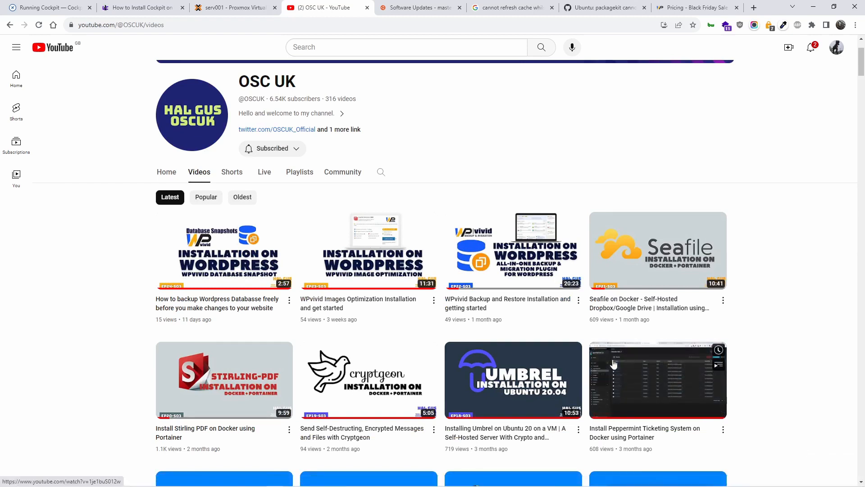